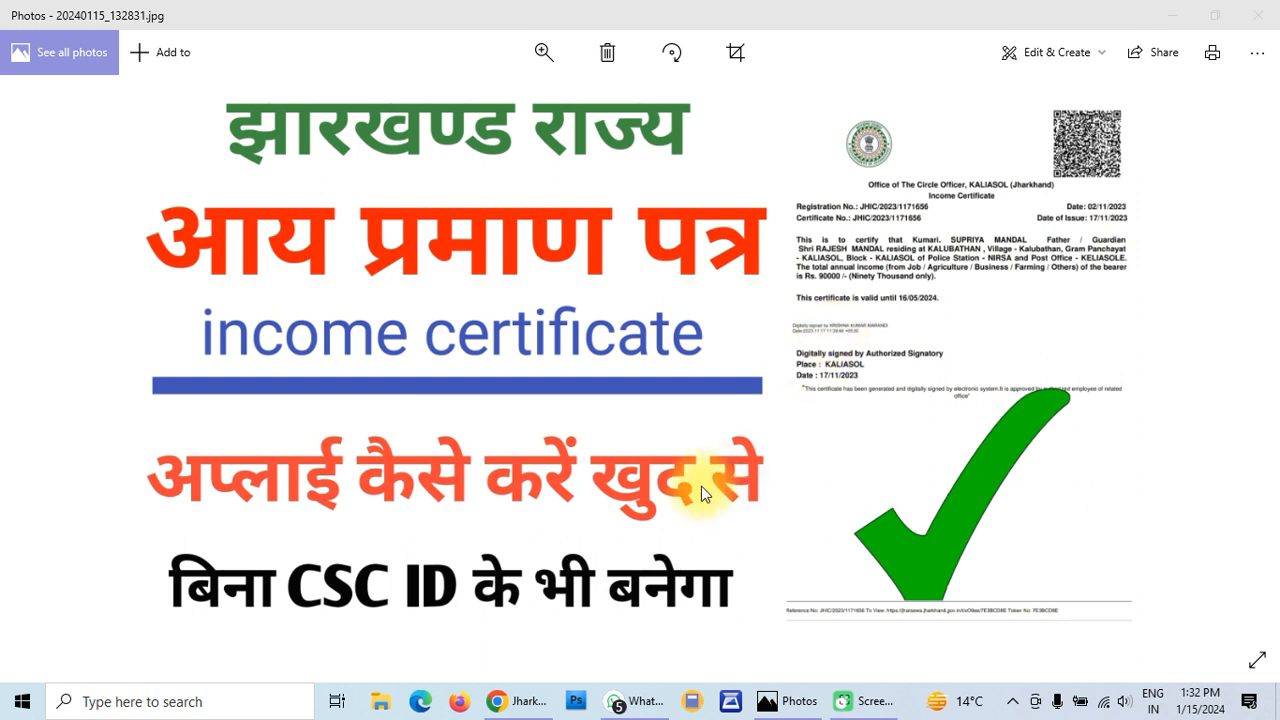
Search for 'jharsewa' from the empty second Chrome tab to reach the JharSewa portal
left_click(513, 703)
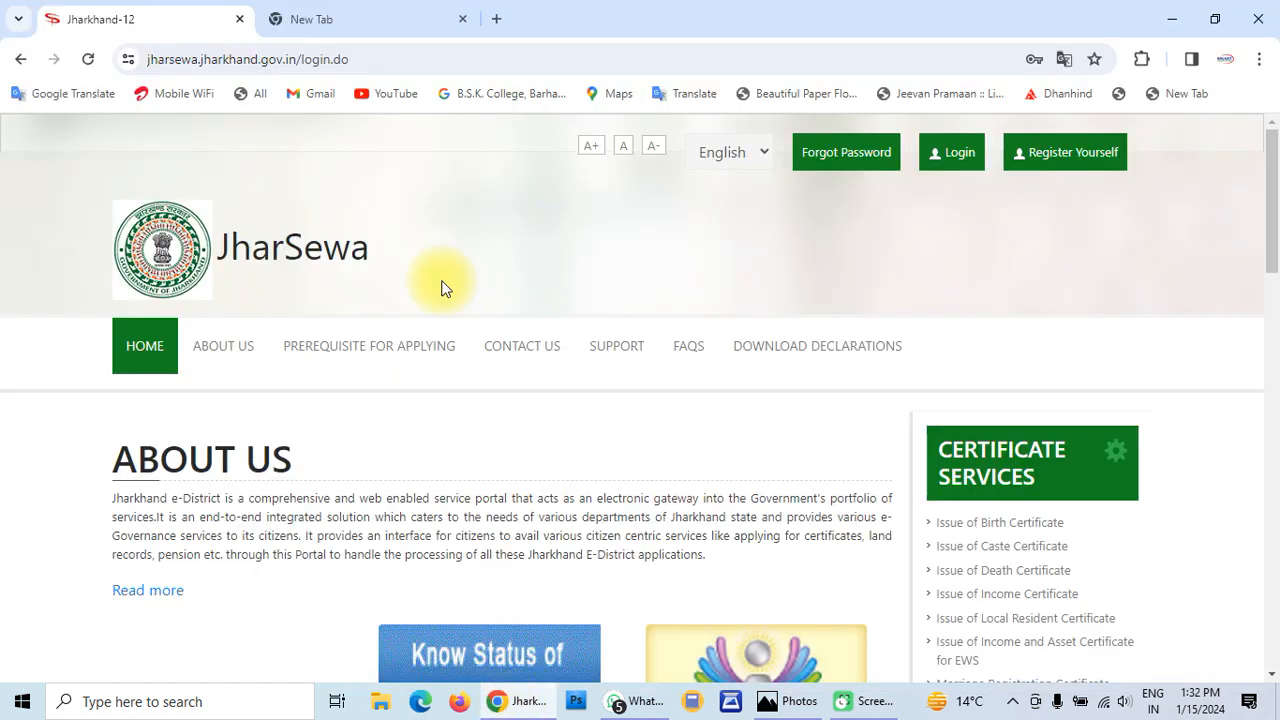
left_click(383, 11)
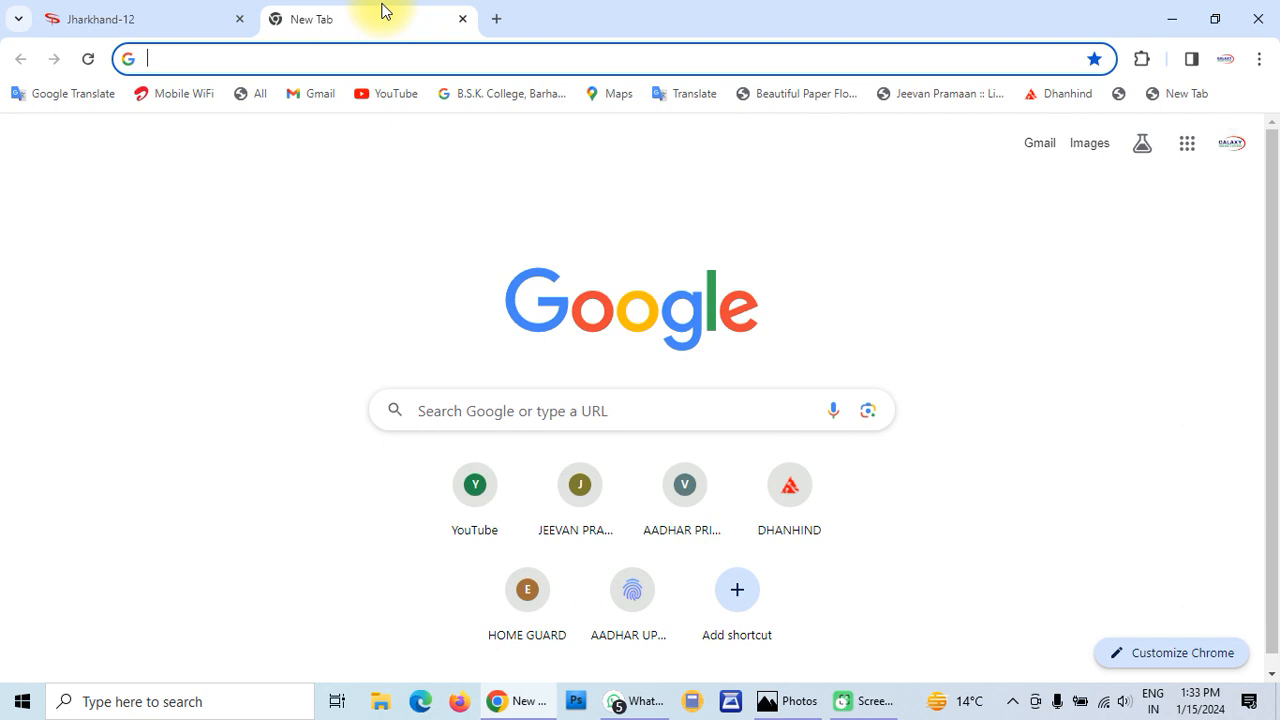
left_click(336, 59)
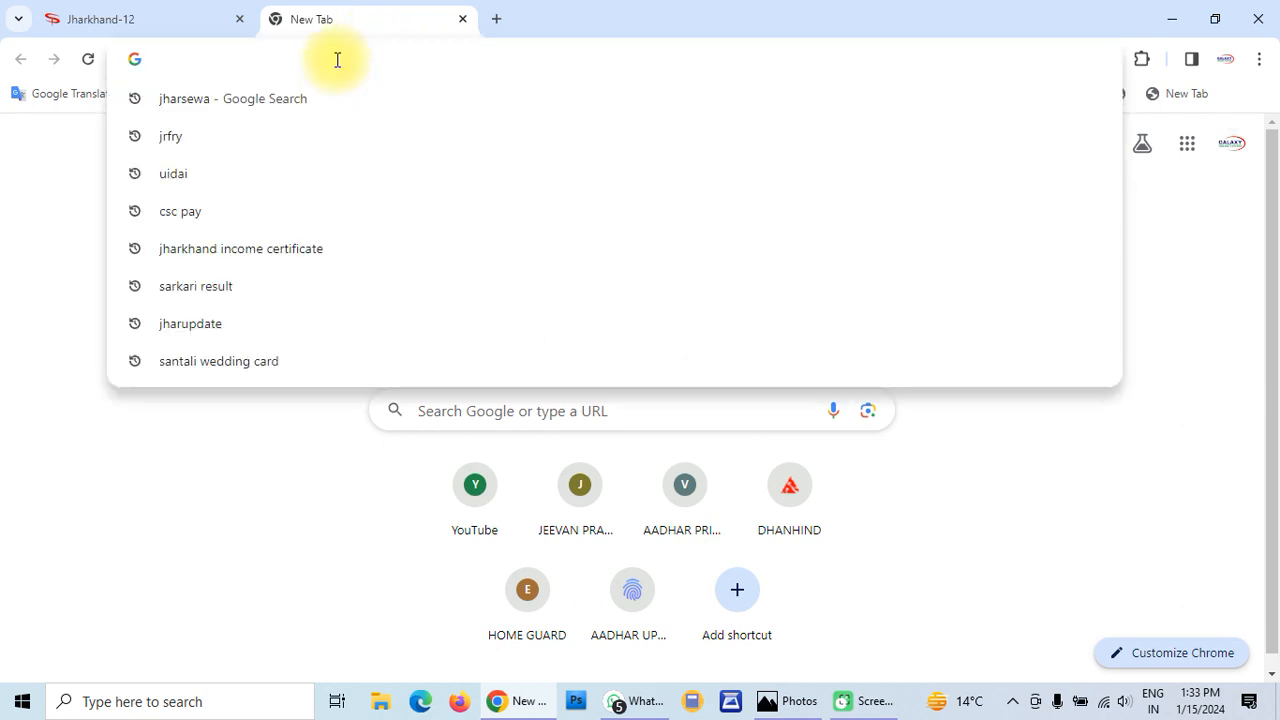
type("jha")
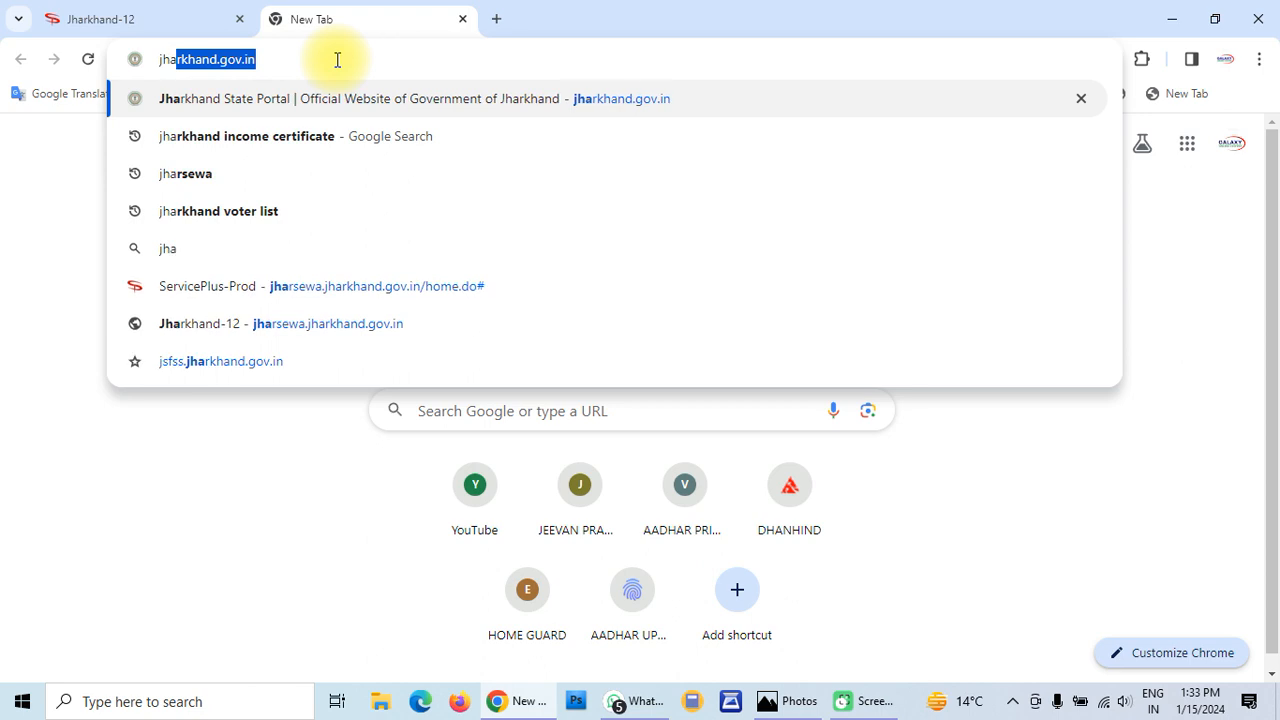
type("rsewa")
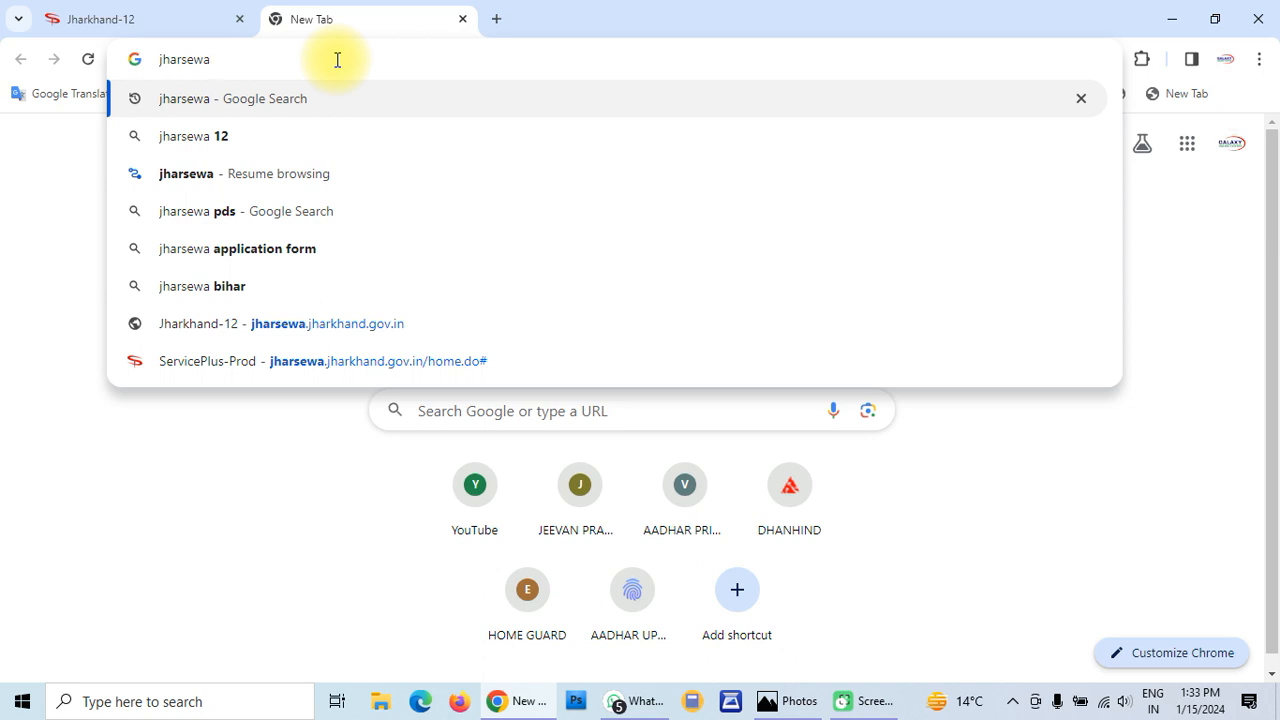
key("Return")
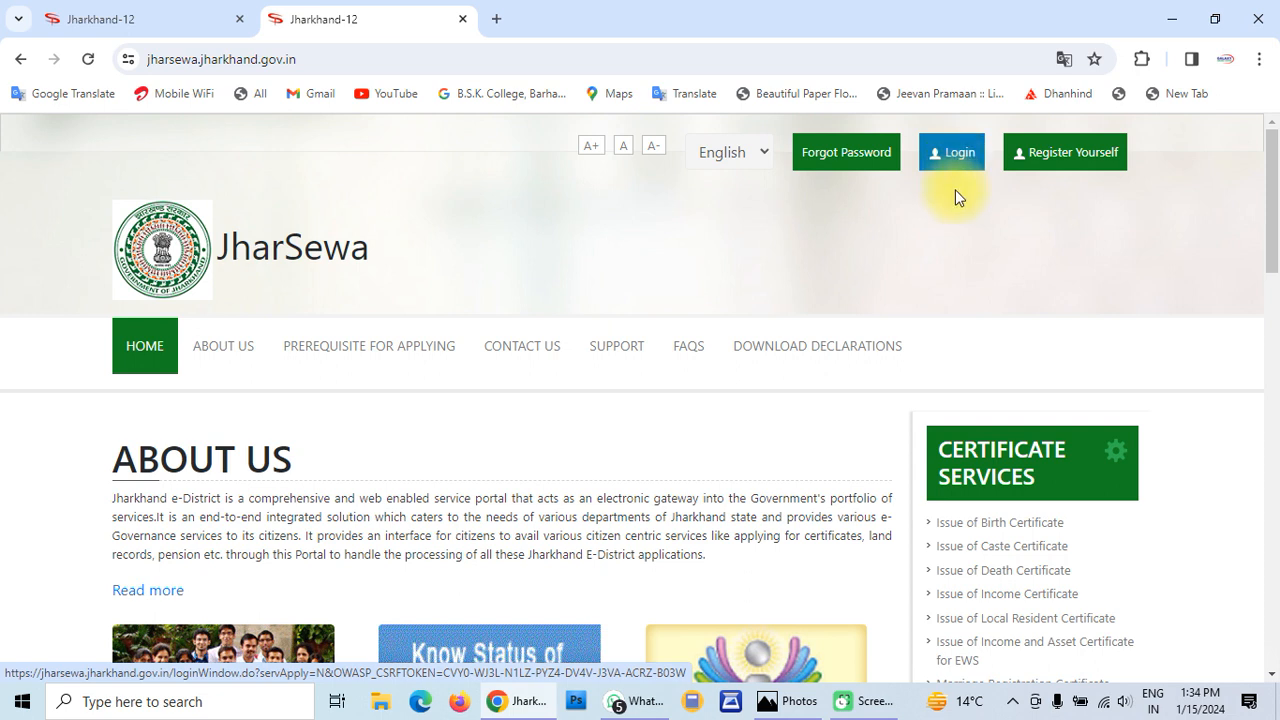
left_click(1059, 160)
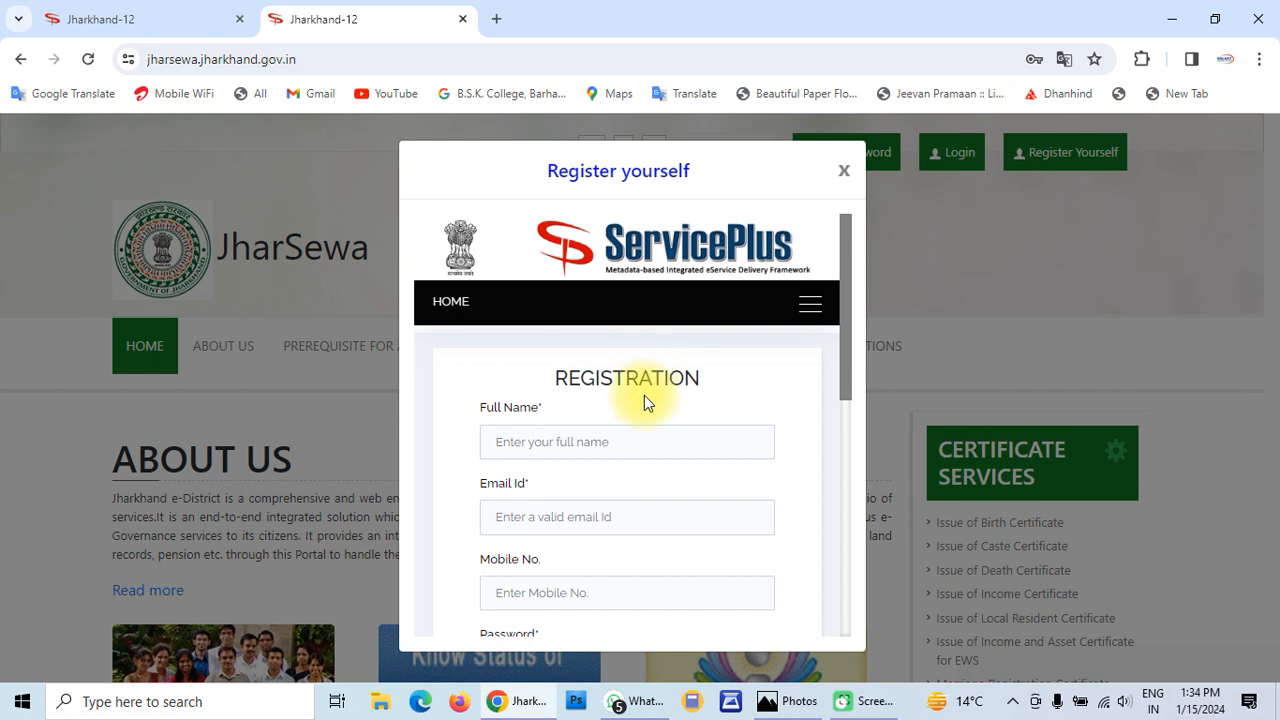
scroll(644, 446, "down", 2)
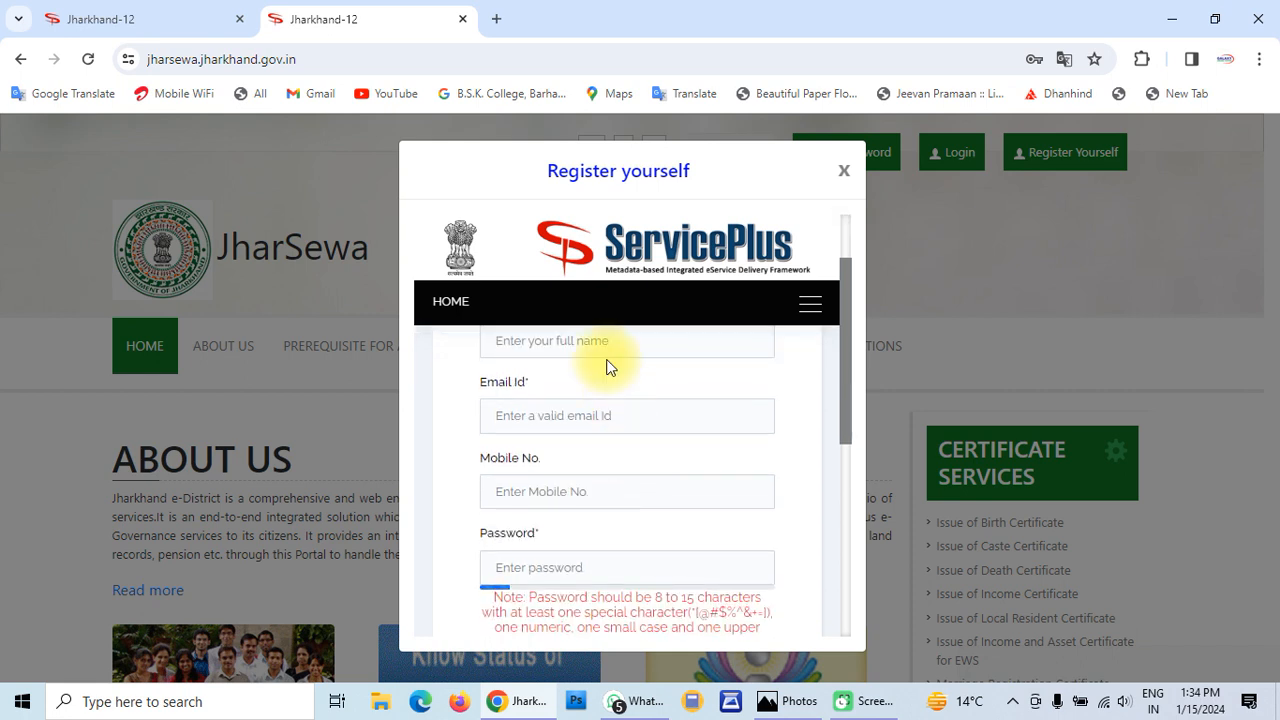
scroll(608, 360, "down", 1)
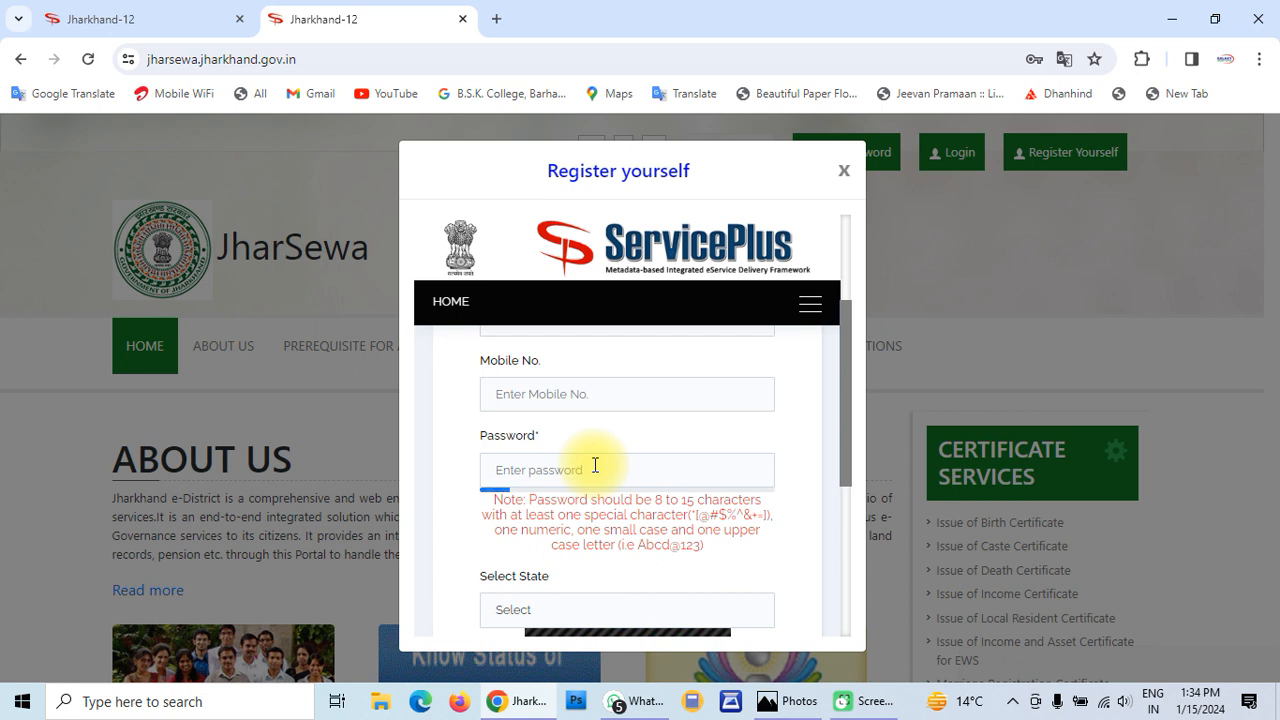
scroll(595, 465, "down", 2)
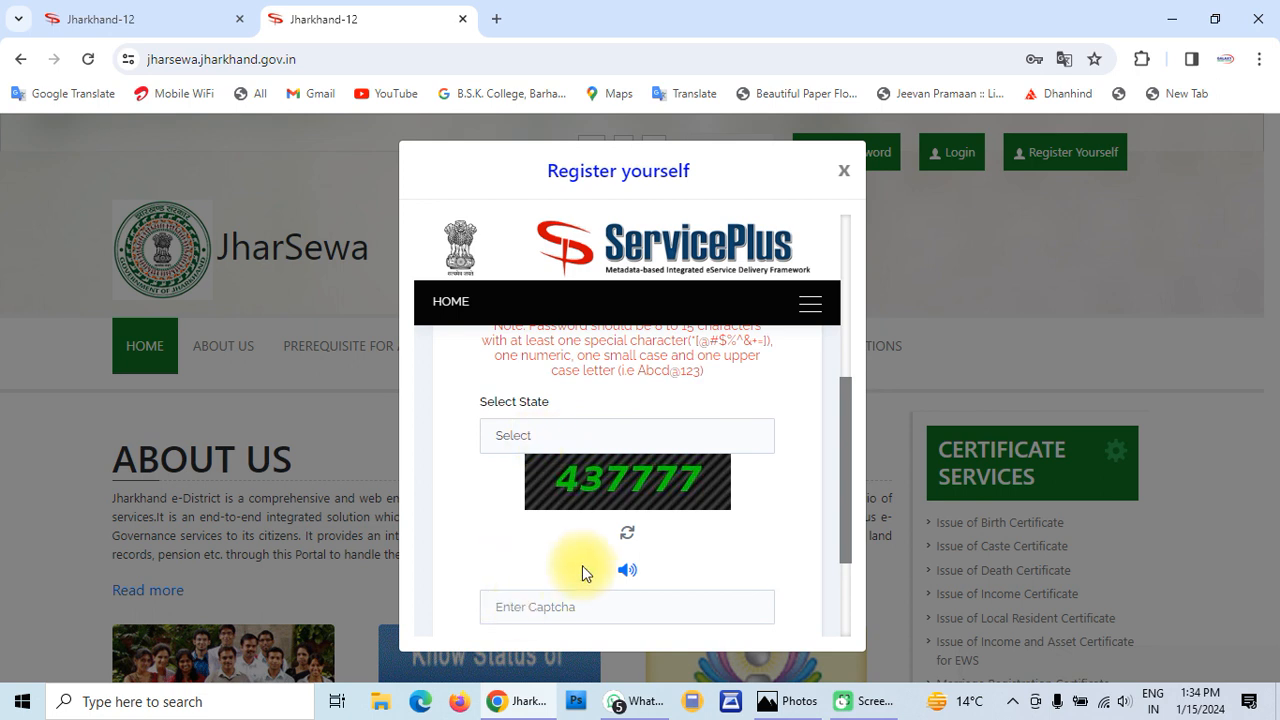
scroll(582, 565, "down", 2)
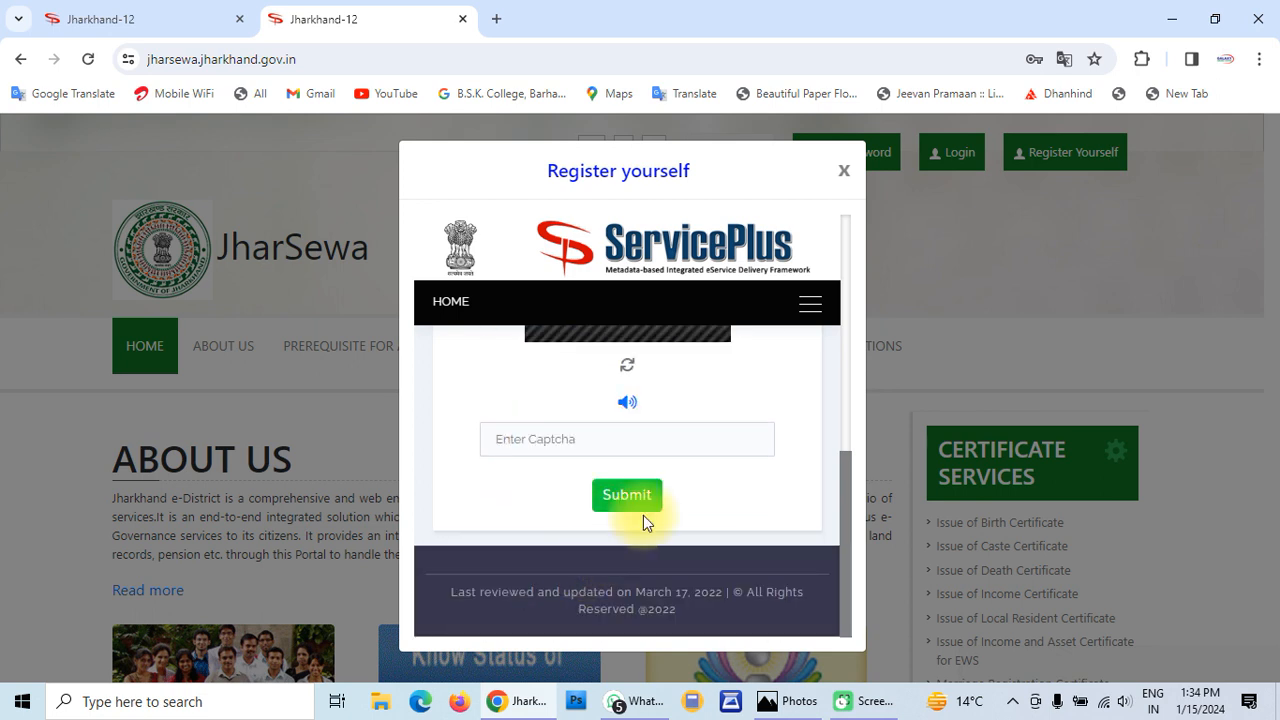
left_click(643, 514)
scroll(643, 520, "up", 2)
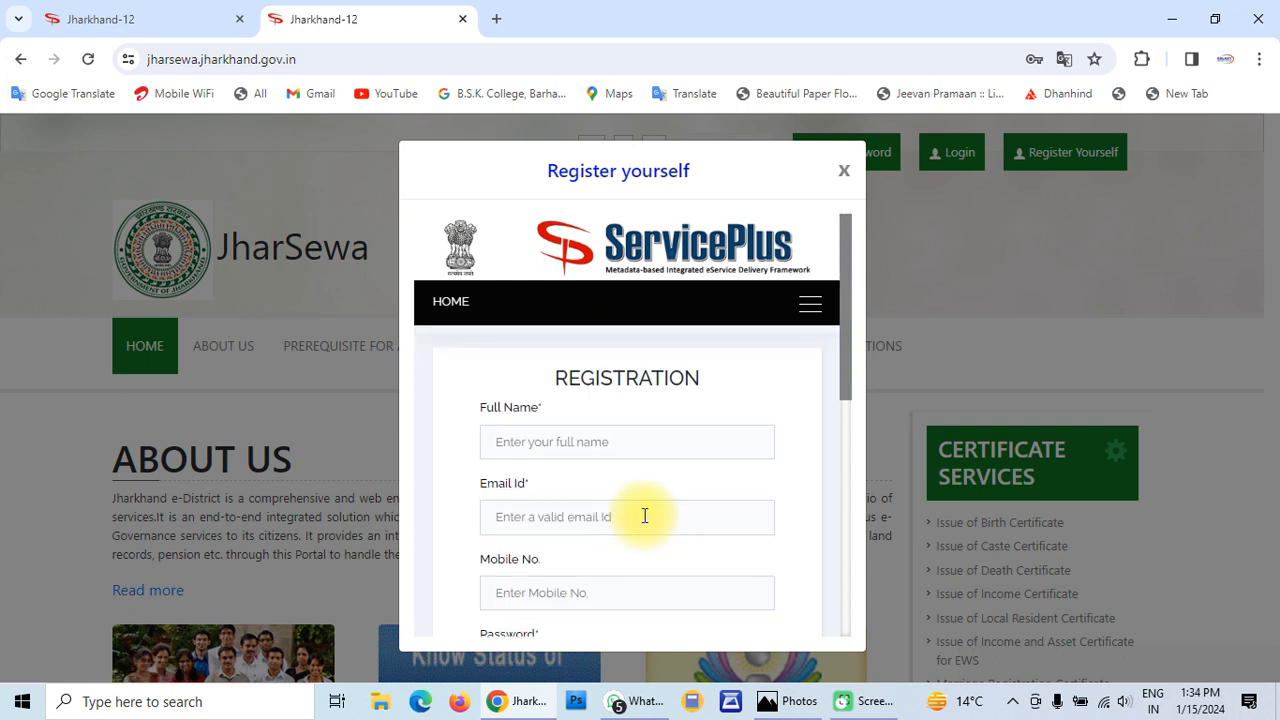
left_click(844, 172)
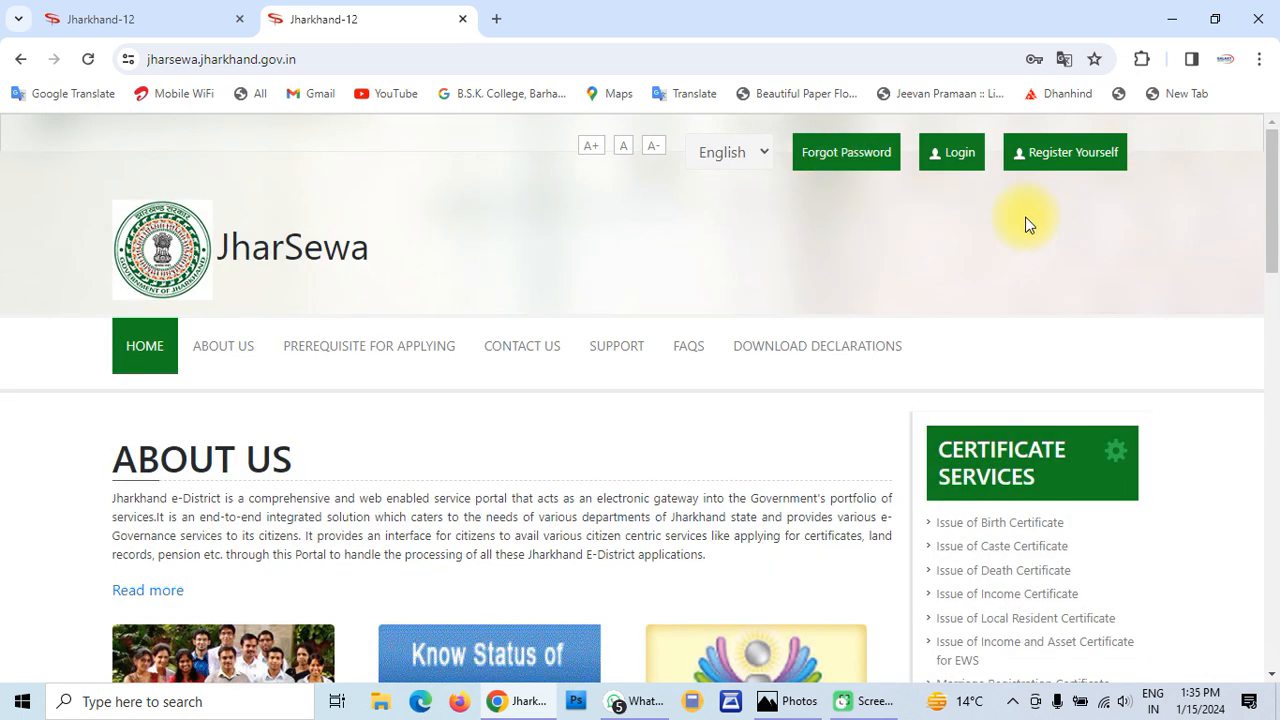
On the Login page, enter the captcha code and sign in to ServicePlus
left_click(960, 164)
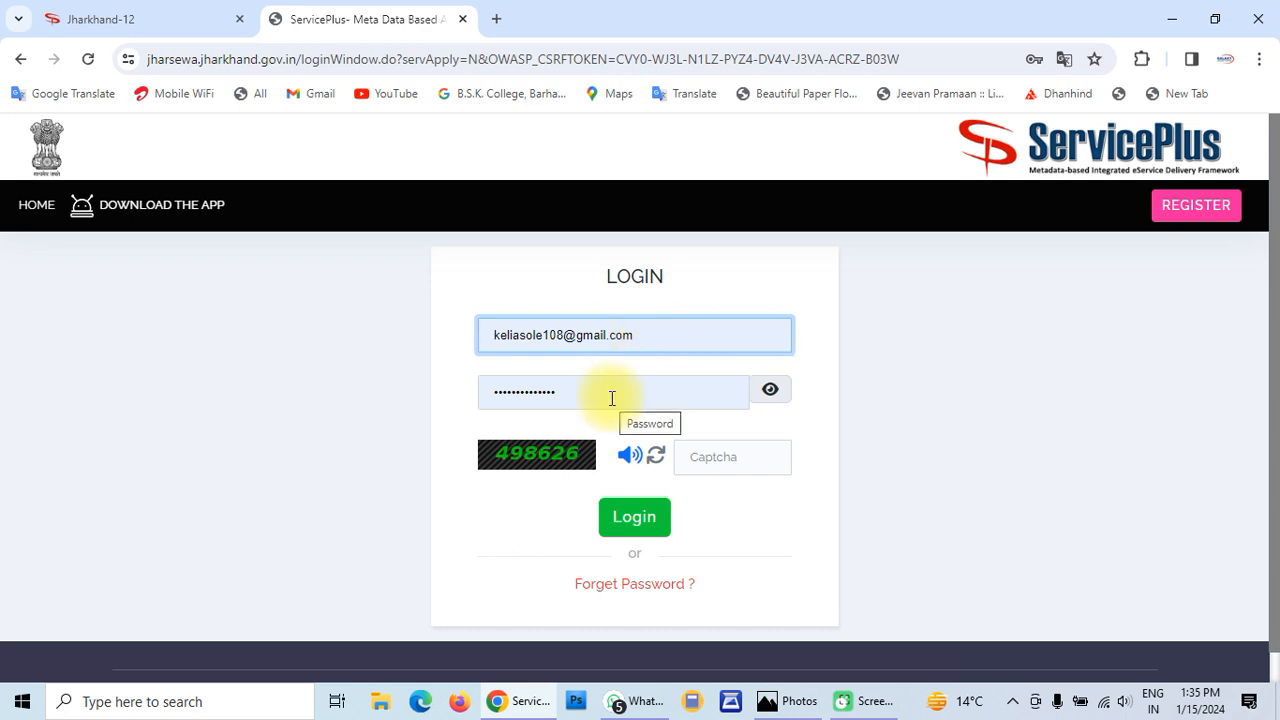
left_click(731, 455)
type("498")
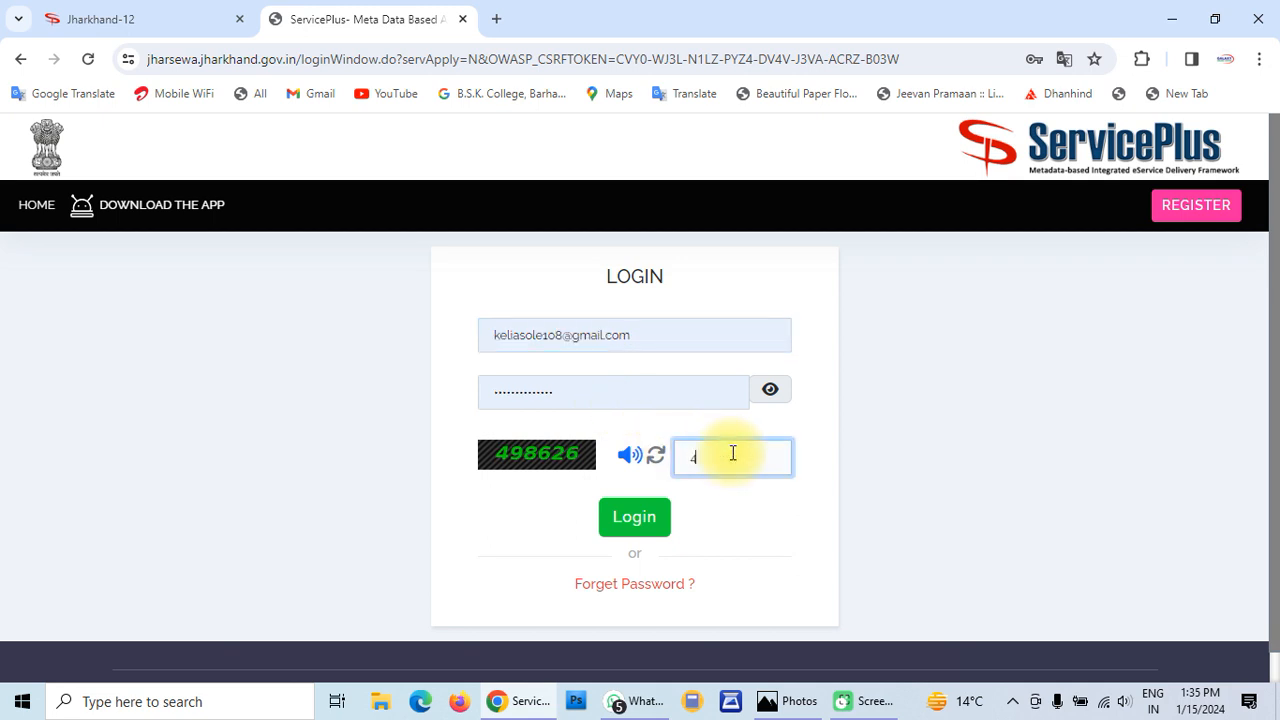
type("626")
left_click(624, 519)
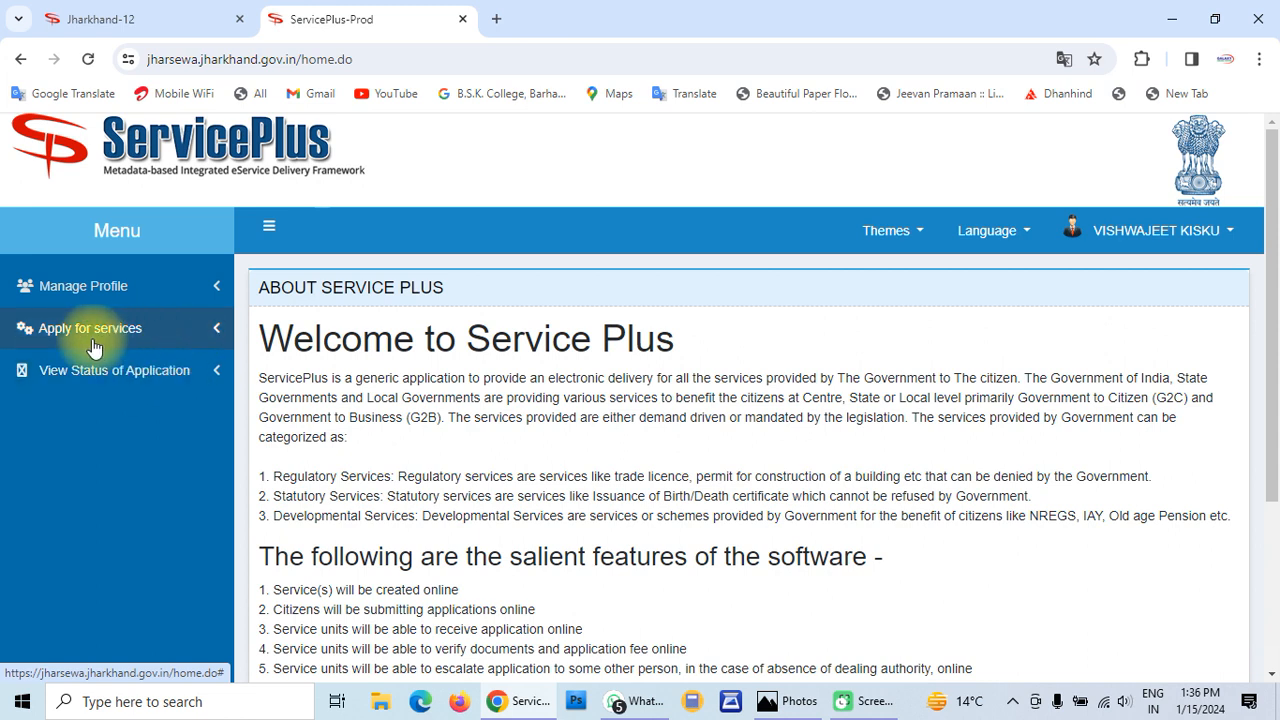
Open View All Available Services under Apply for services and filter it by 'income cer'
left_click(148, 340)
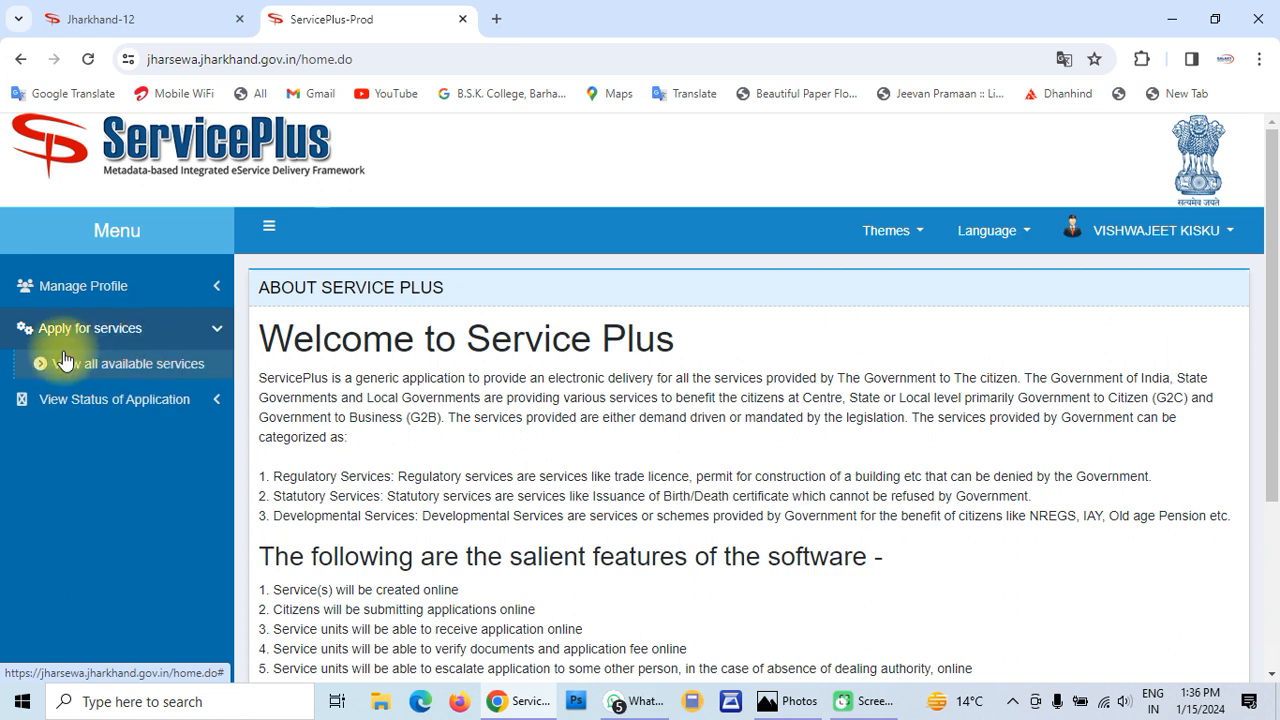
left_click(194, 370)
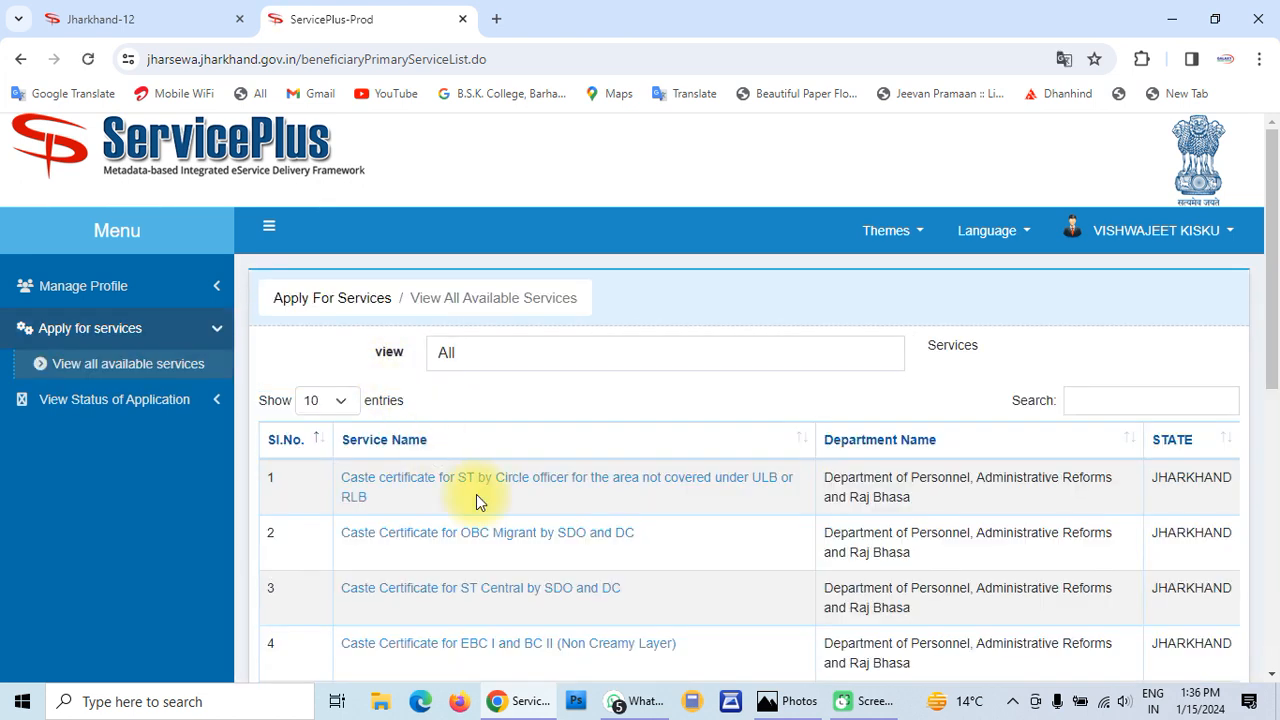
scroll(476, 500, "down", 2)
scroll(476, 494, "down", 3)
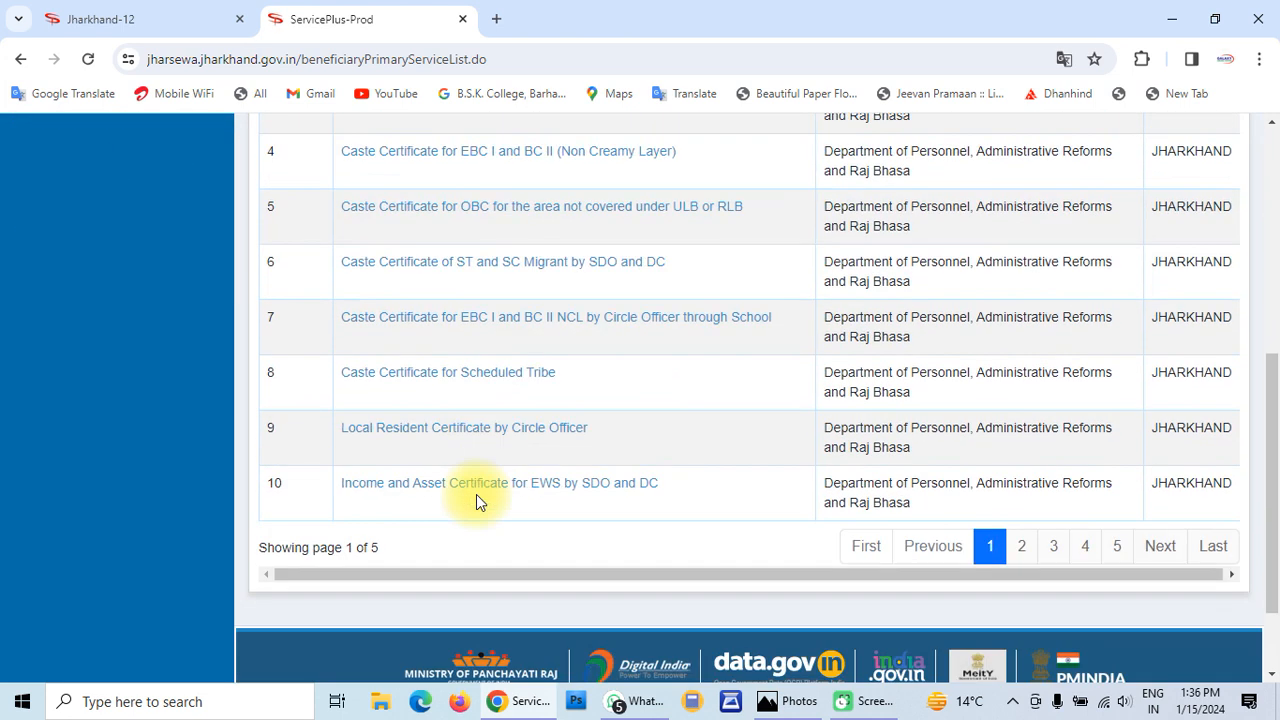
scroll(476, 496, "up", 1)
scroll(476, 496, "up", 2)
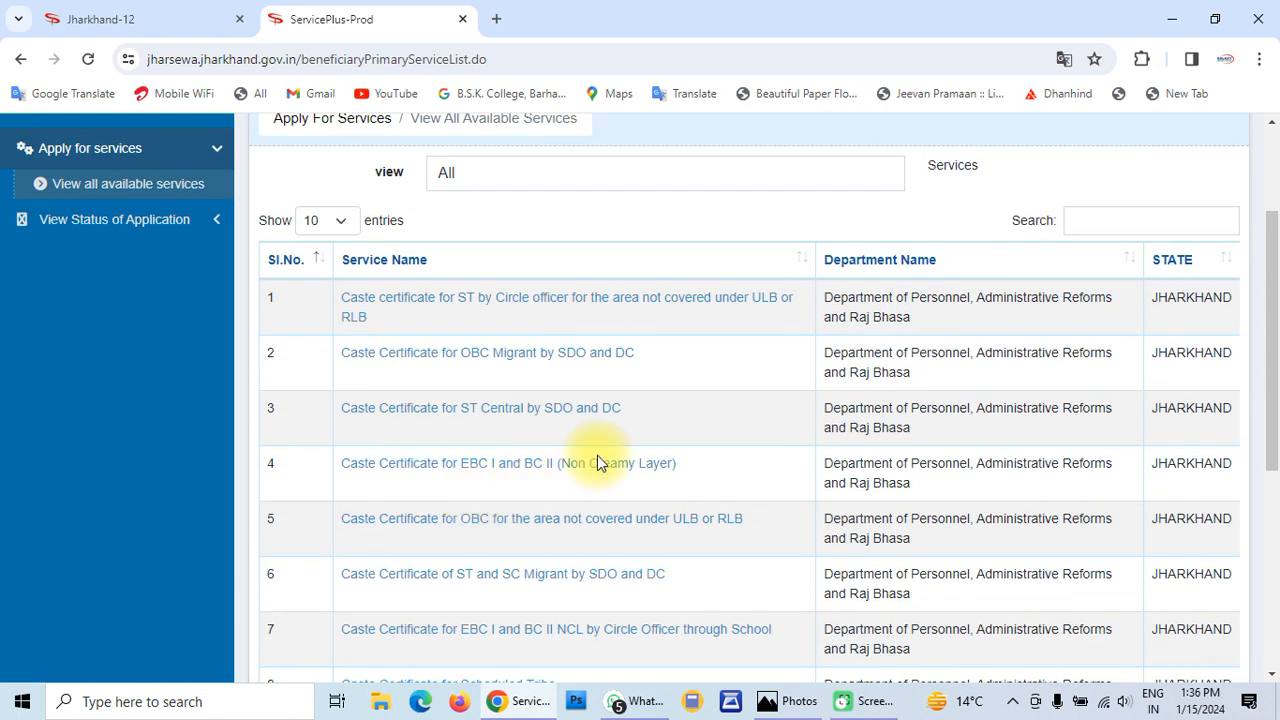
scroll(597, 460, "up", 1)
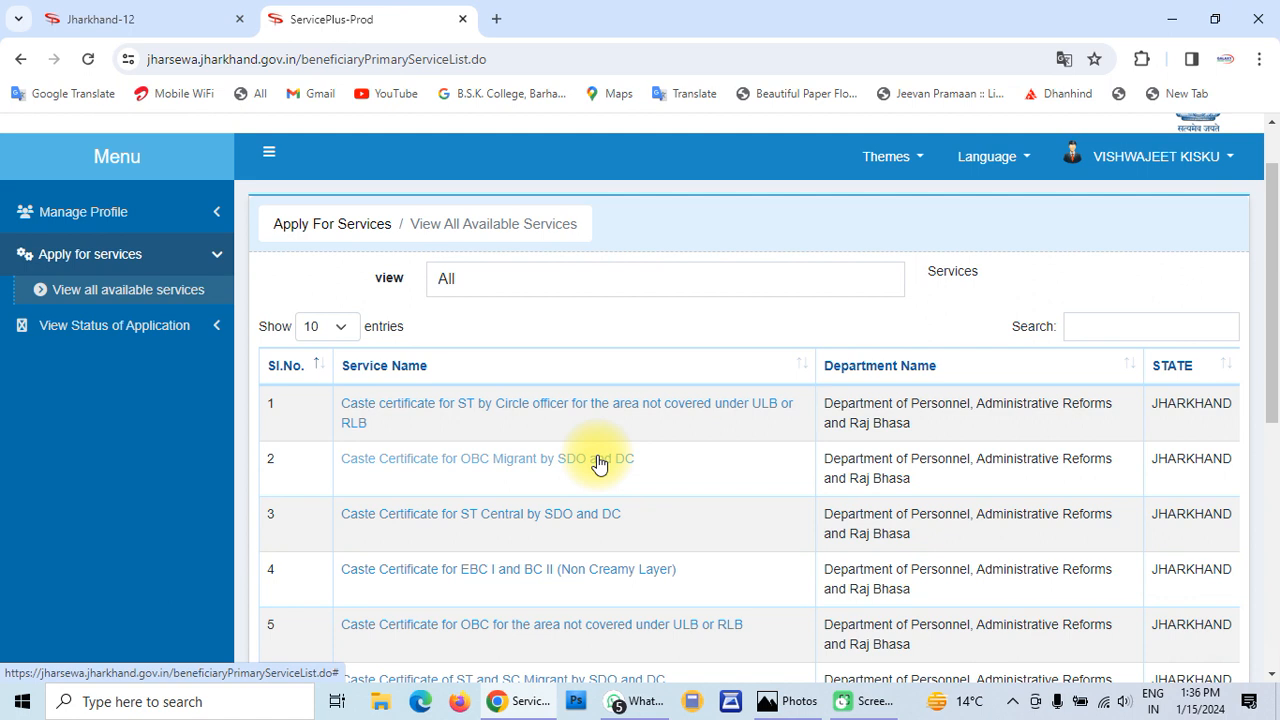
scroll(597, 462, "down", 2)
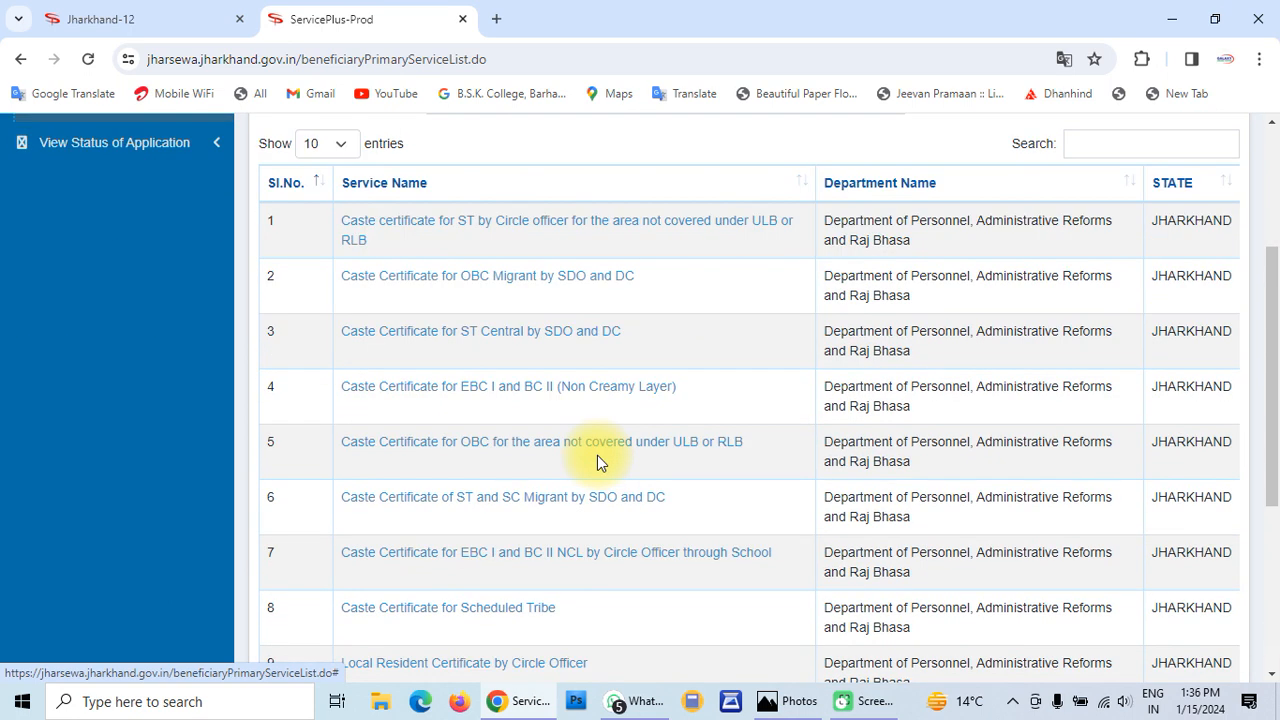
scroll(597, 455, "down", 1)
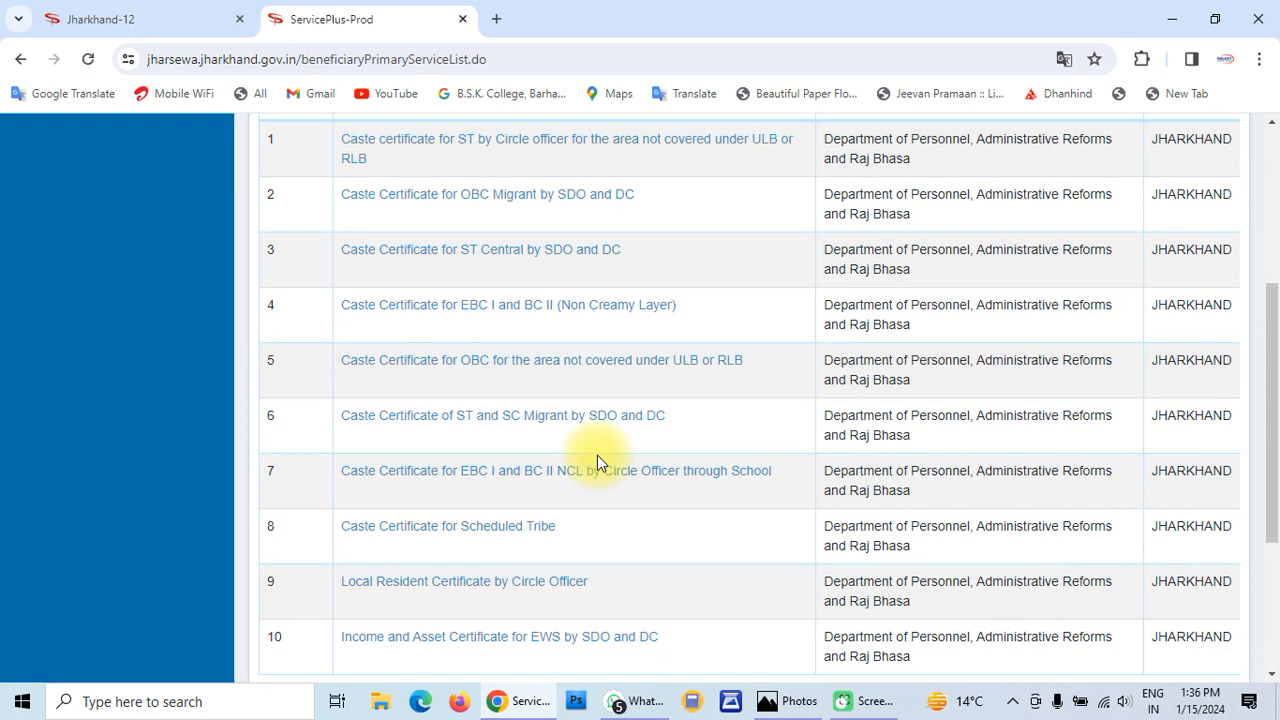
scroll(597, 455, "up", 1)
scroll(750, 397, "up", 1)
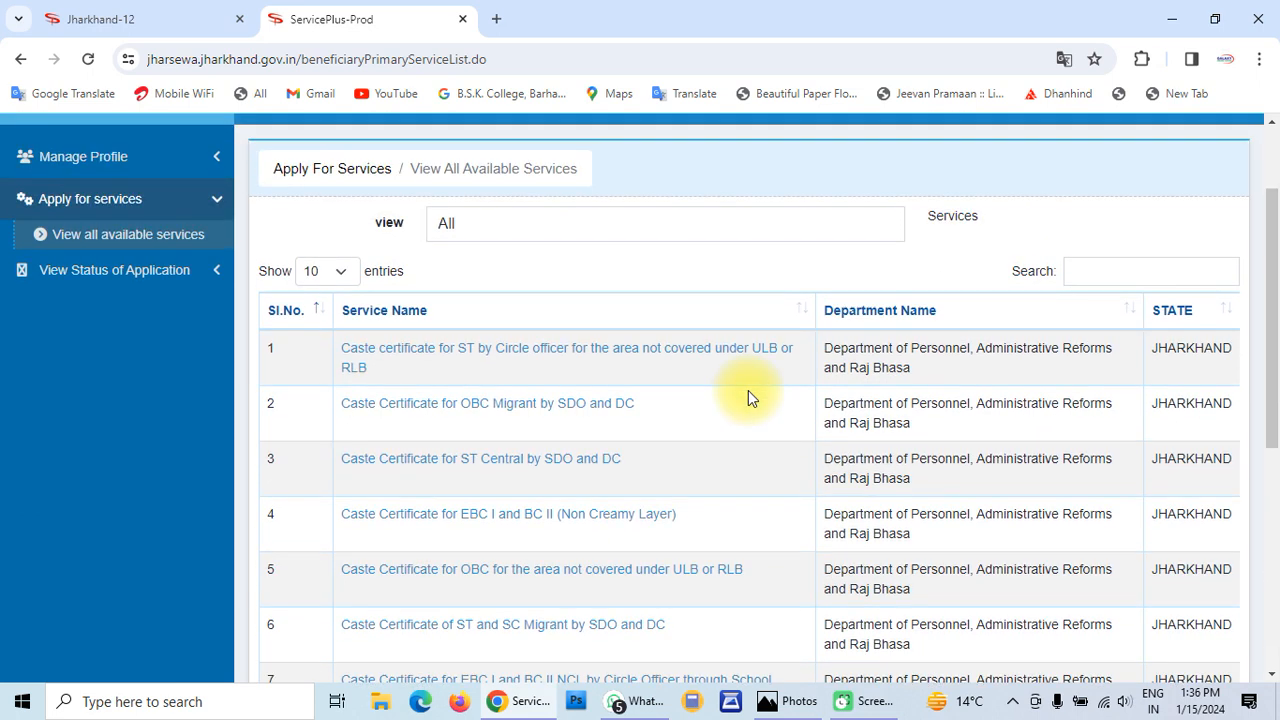
scroll(748, 390, "up", 1)
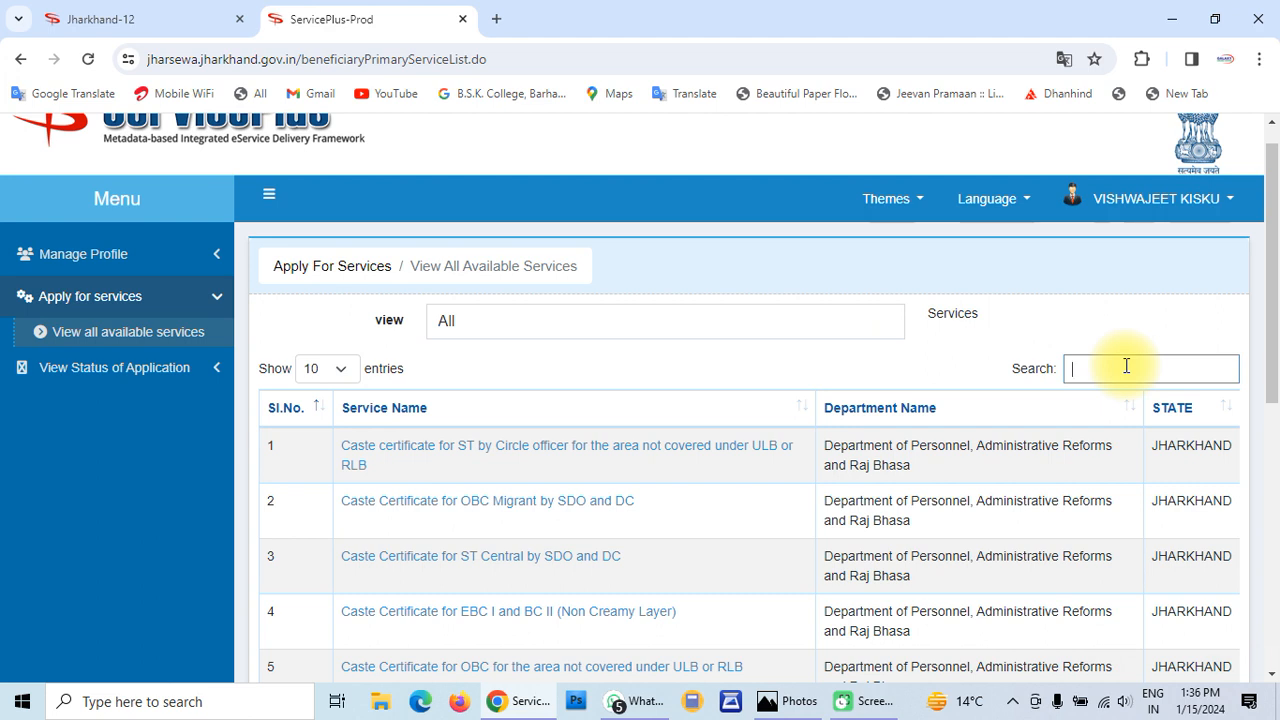
type("inc")
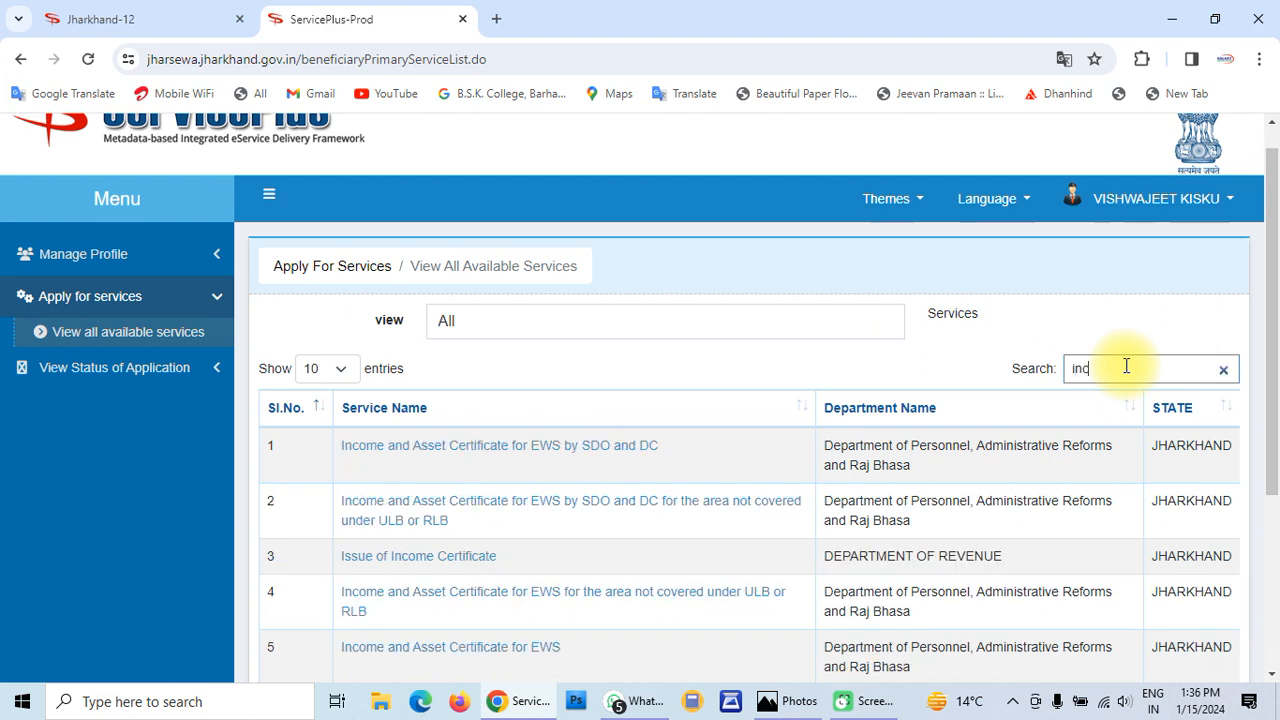
type("ome cer")
scroll(1126, 366, "down", 2)
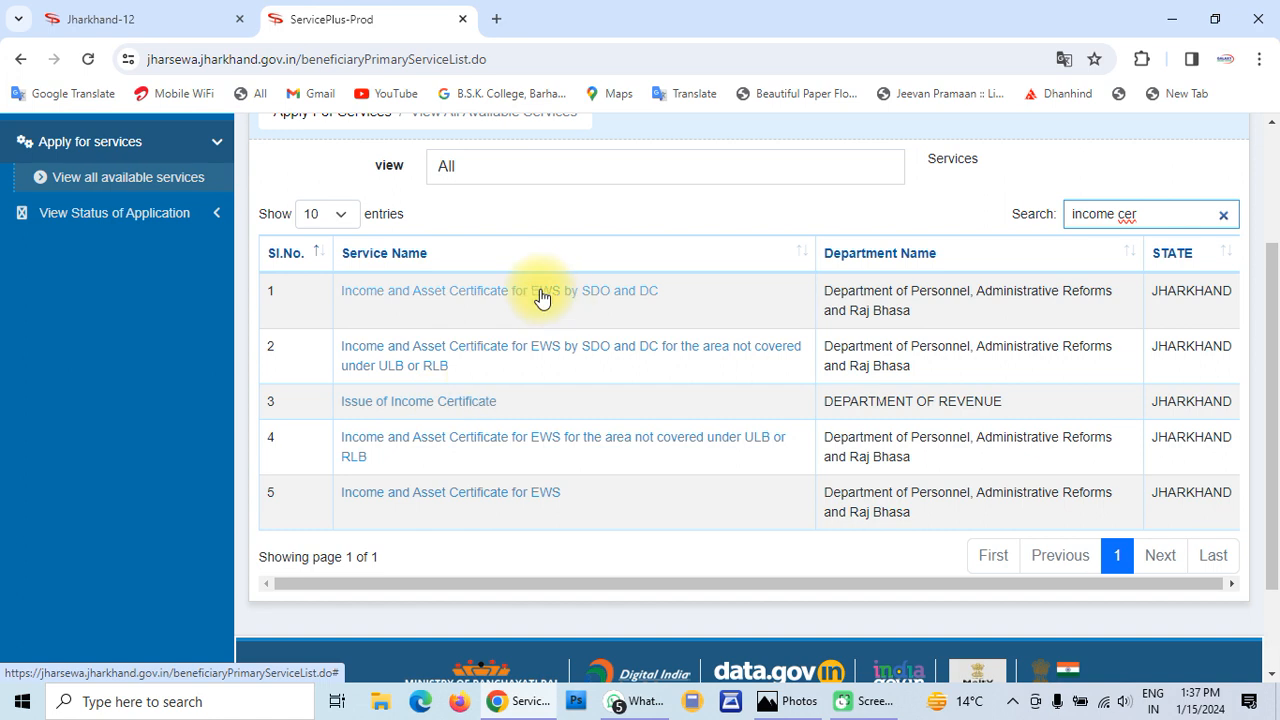
Open the Issue of Income Certificate form and choose Normal as the application type
left_click(449, 407)
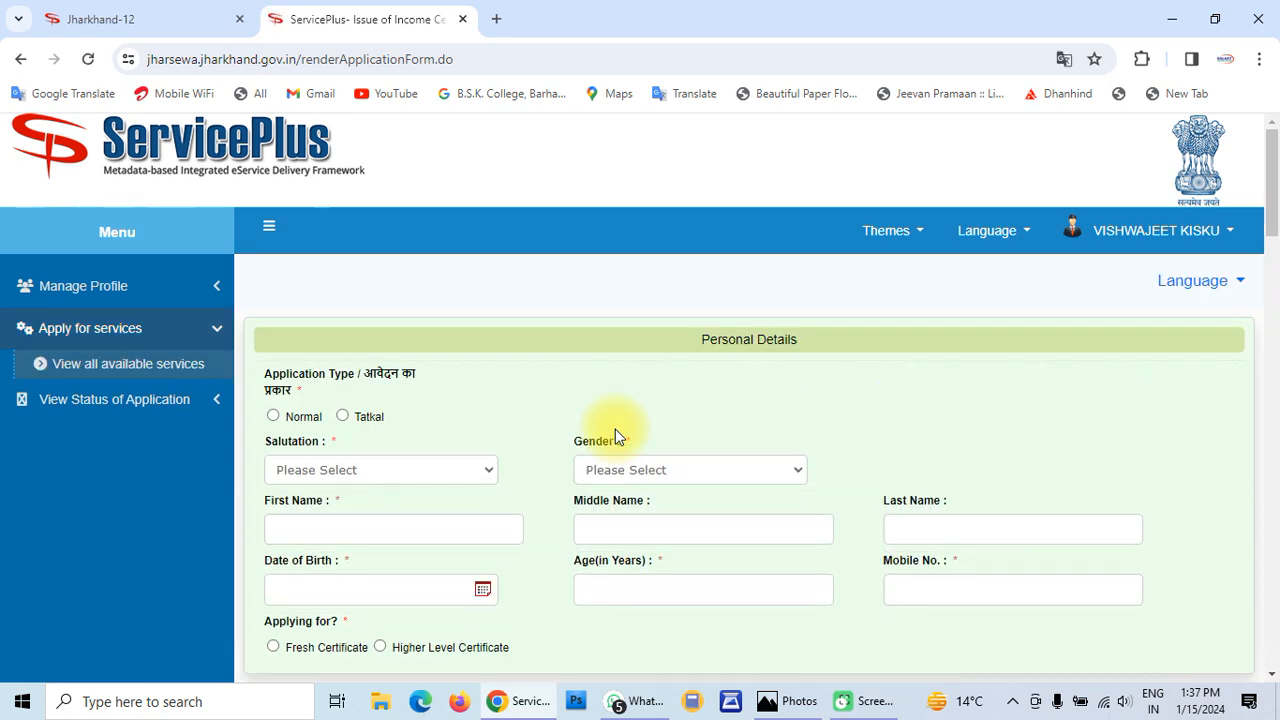
scroll(615, 429, "down", 2)
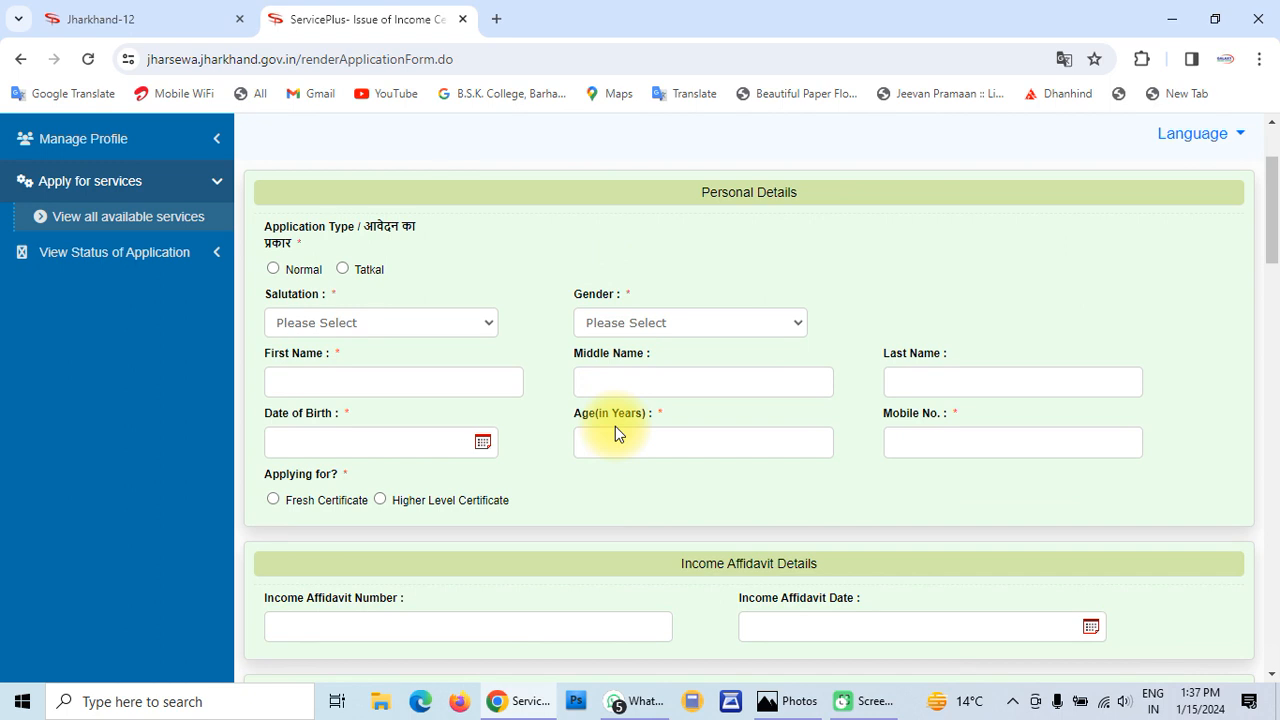
scroll(615, 426, "up", 2)
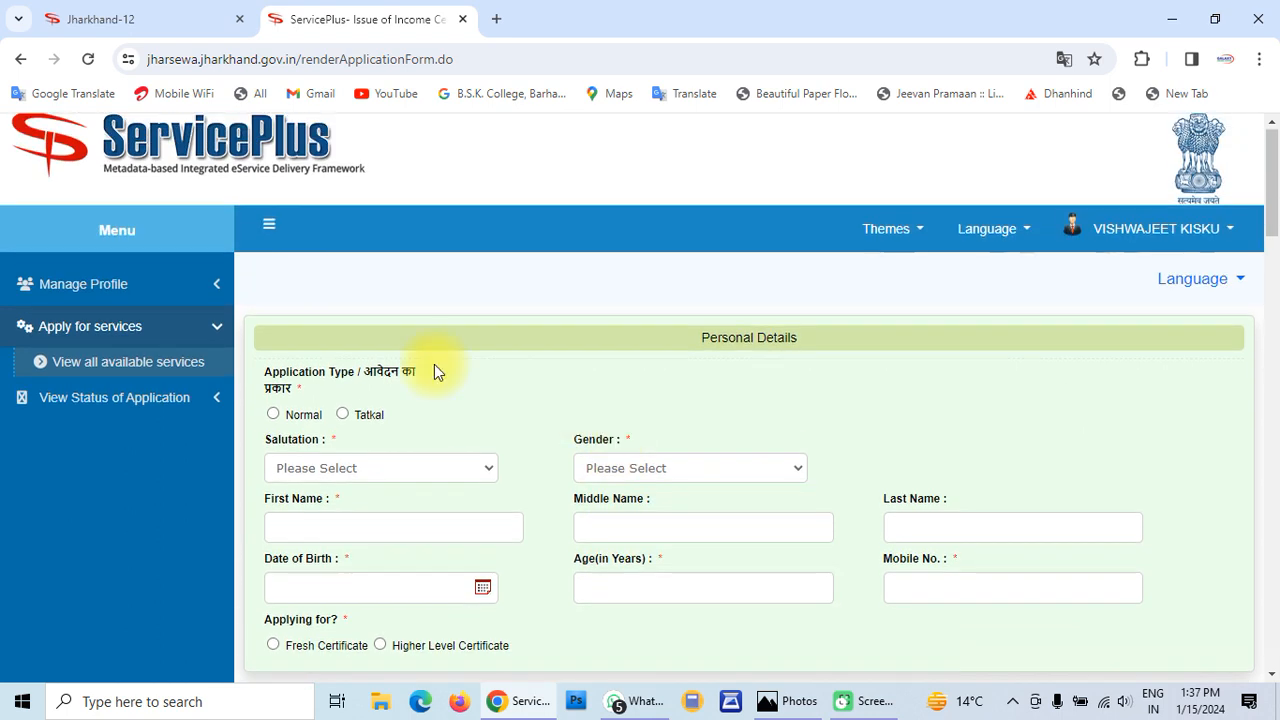
scroll(434, 364, "down", 2)
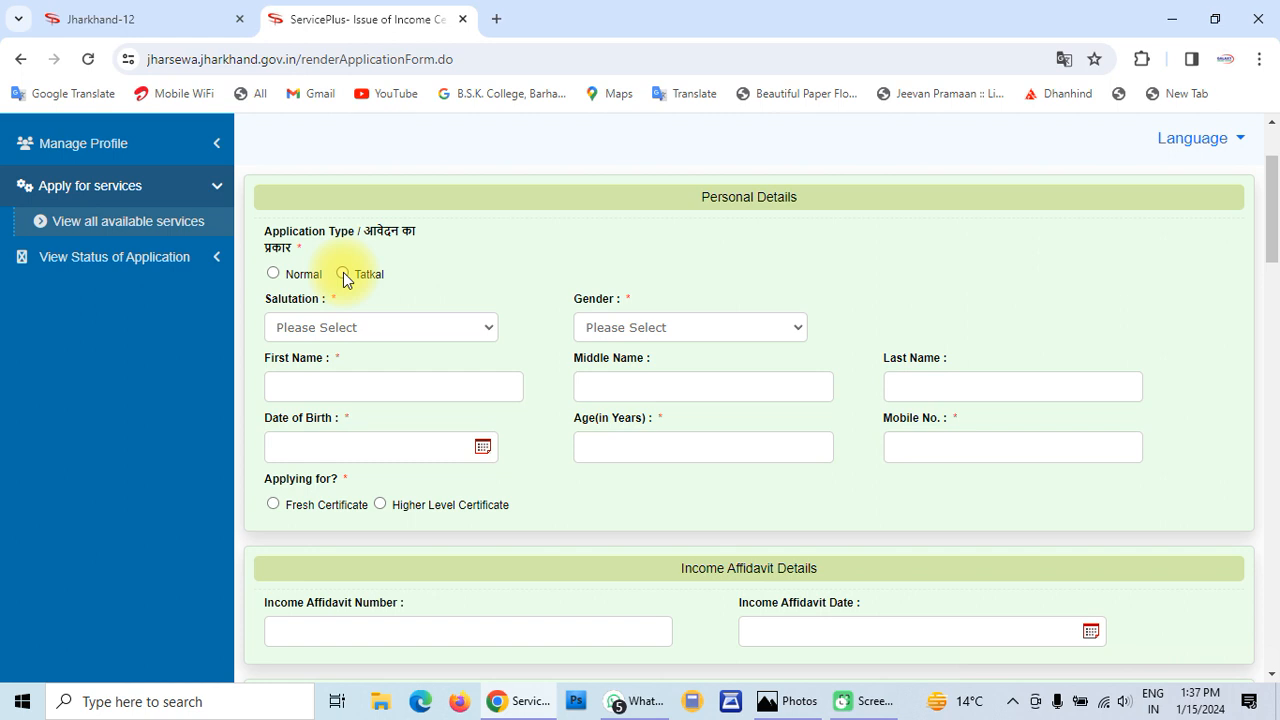
left_click(273, 275)
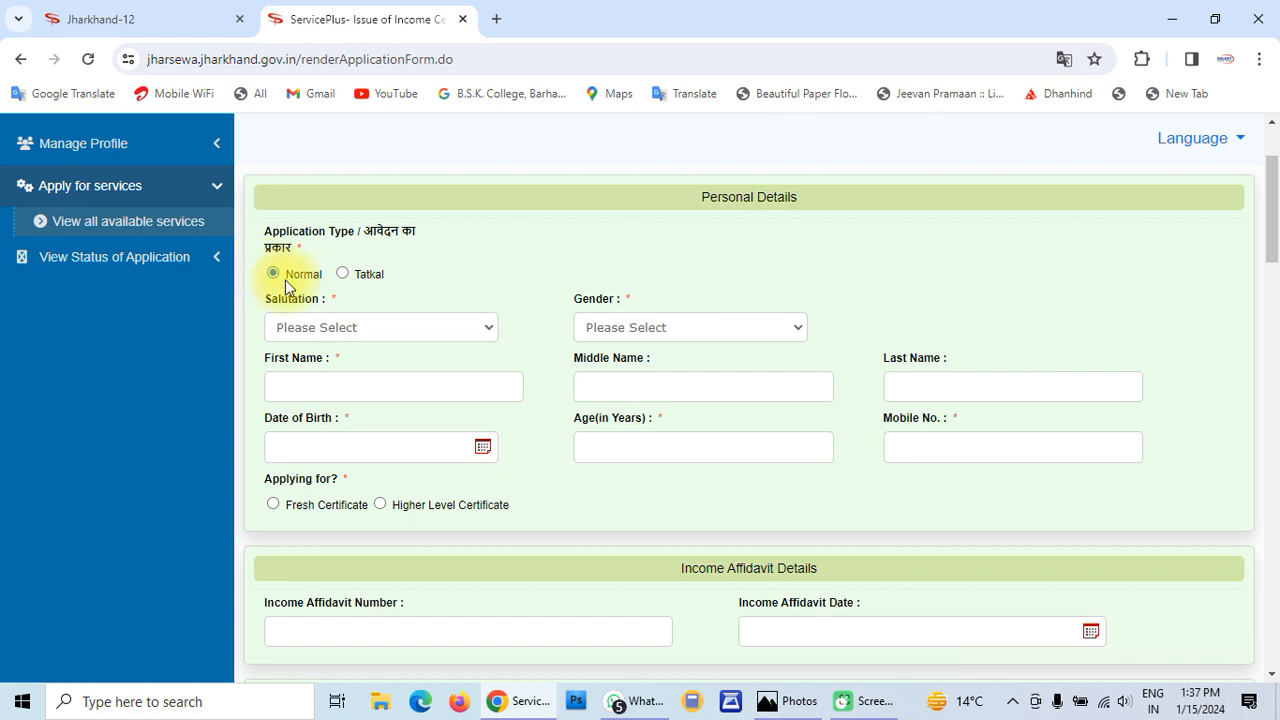
Set salutation Shri and gender Male, and enter the applicant's first and last name
left_click(343, 327)
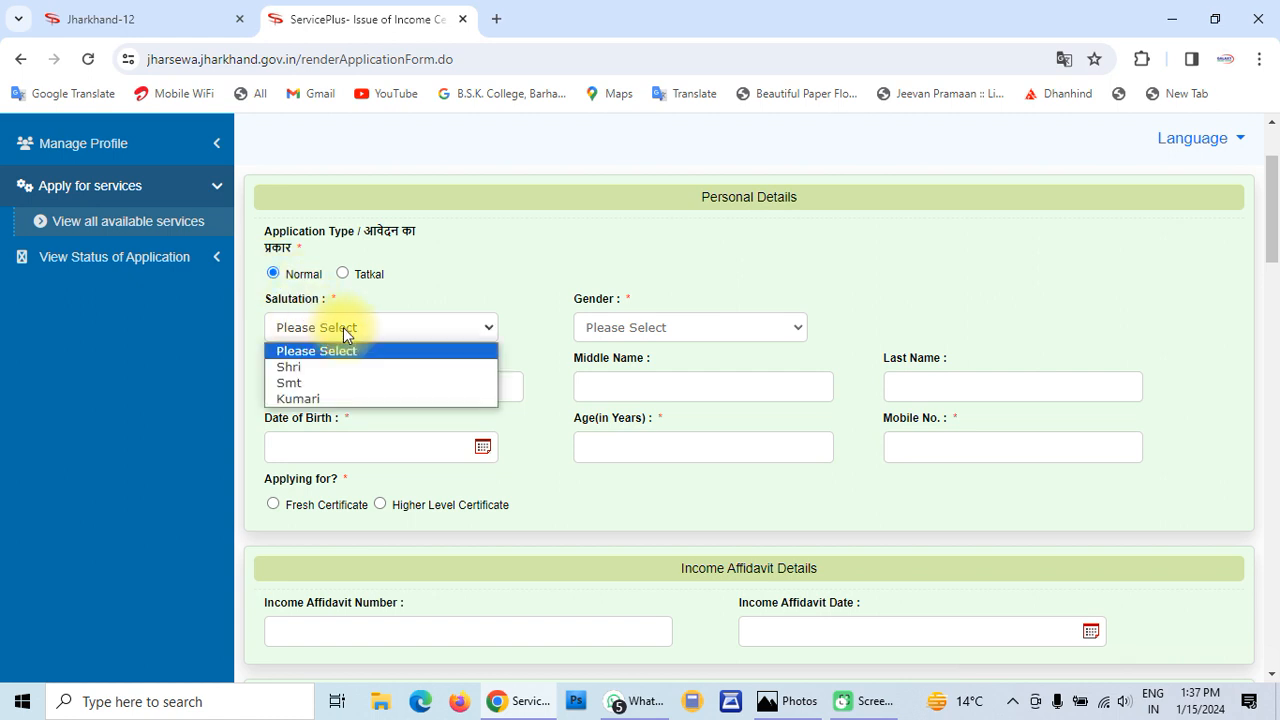
left_click(307, 367)
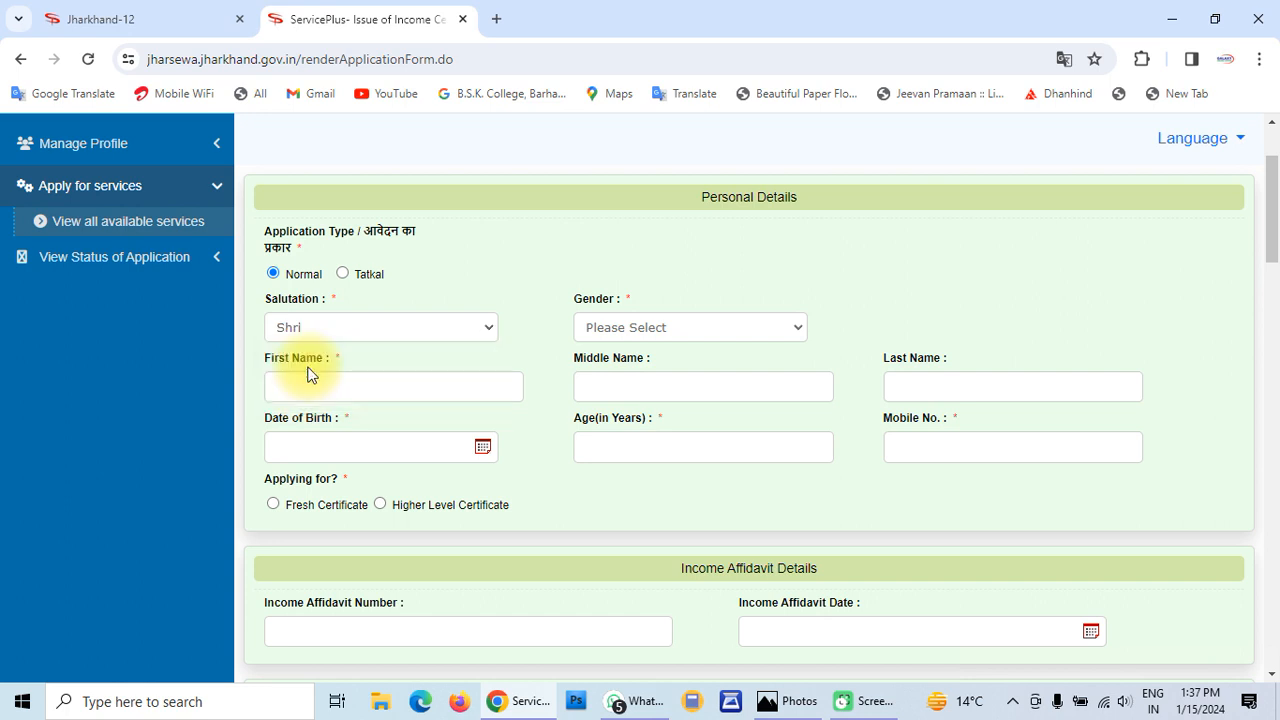
left_click(663, 326)
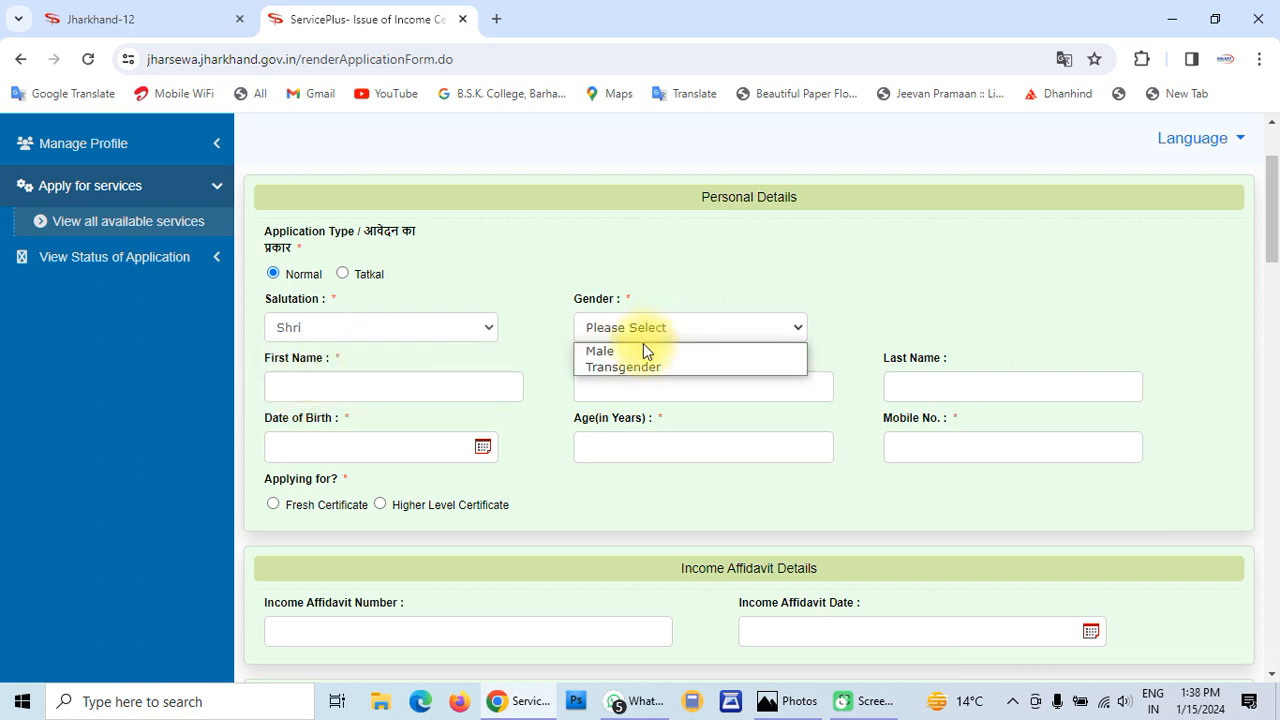
left_click(630, 351)
left_click(385, 397)
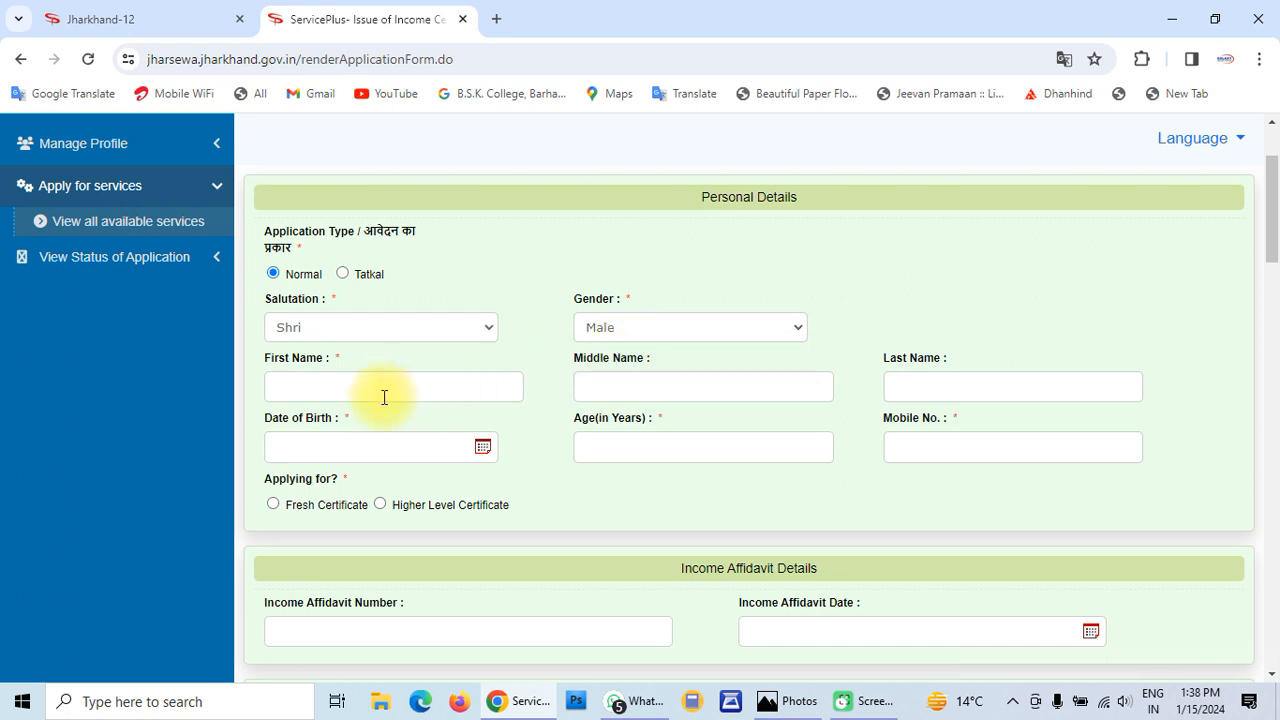
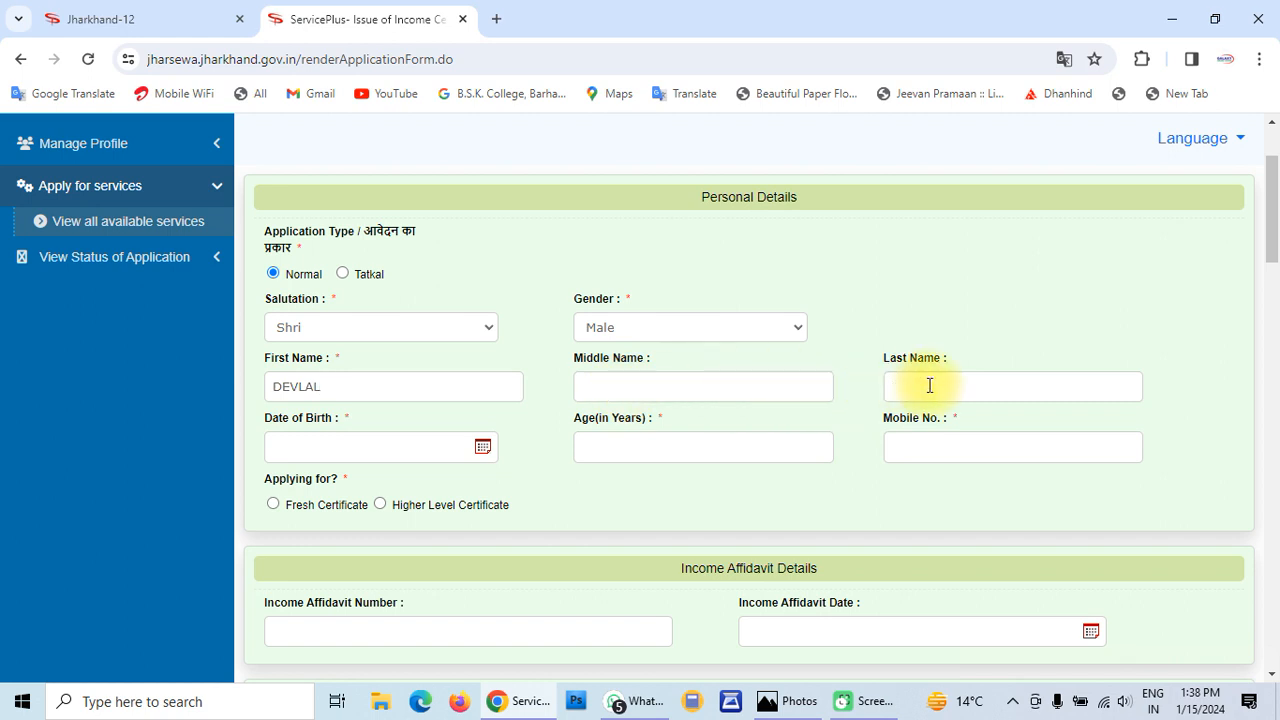
Set the date of birth to 10 June 1999 in the calendar
left_click(401, 446)
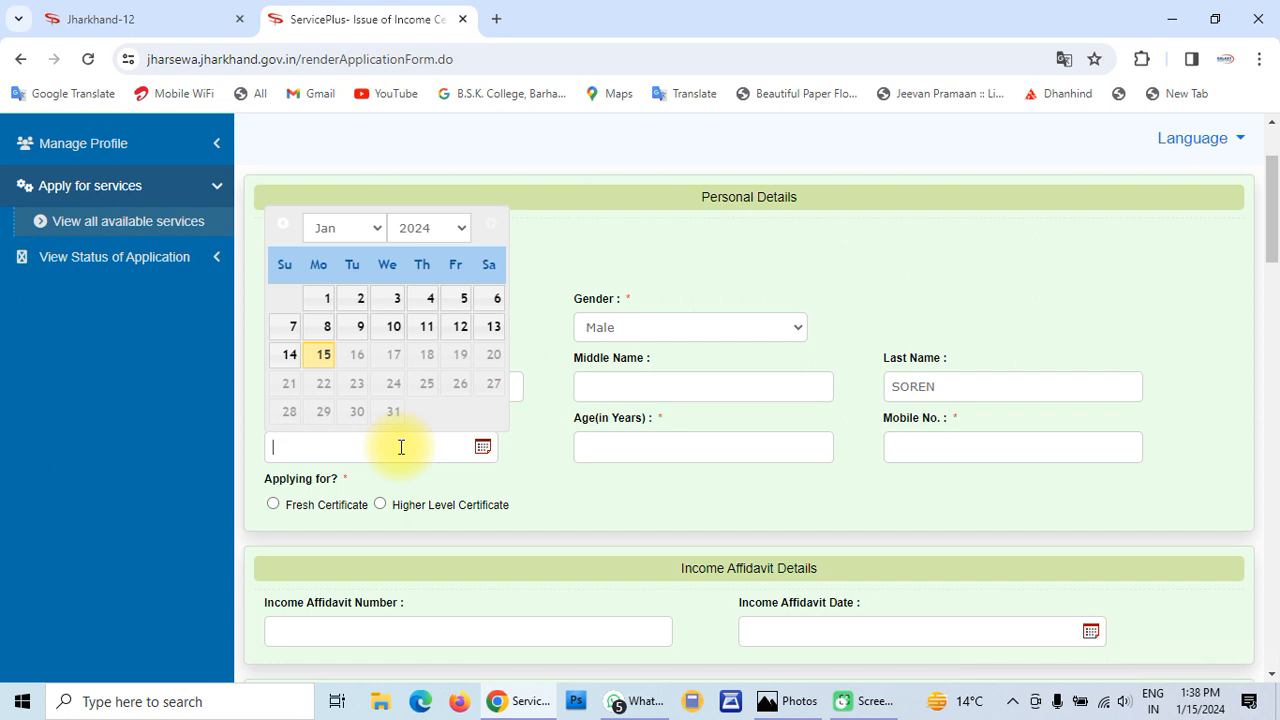
left_click(426, 232)
scroll(418, 330, "up", 3)
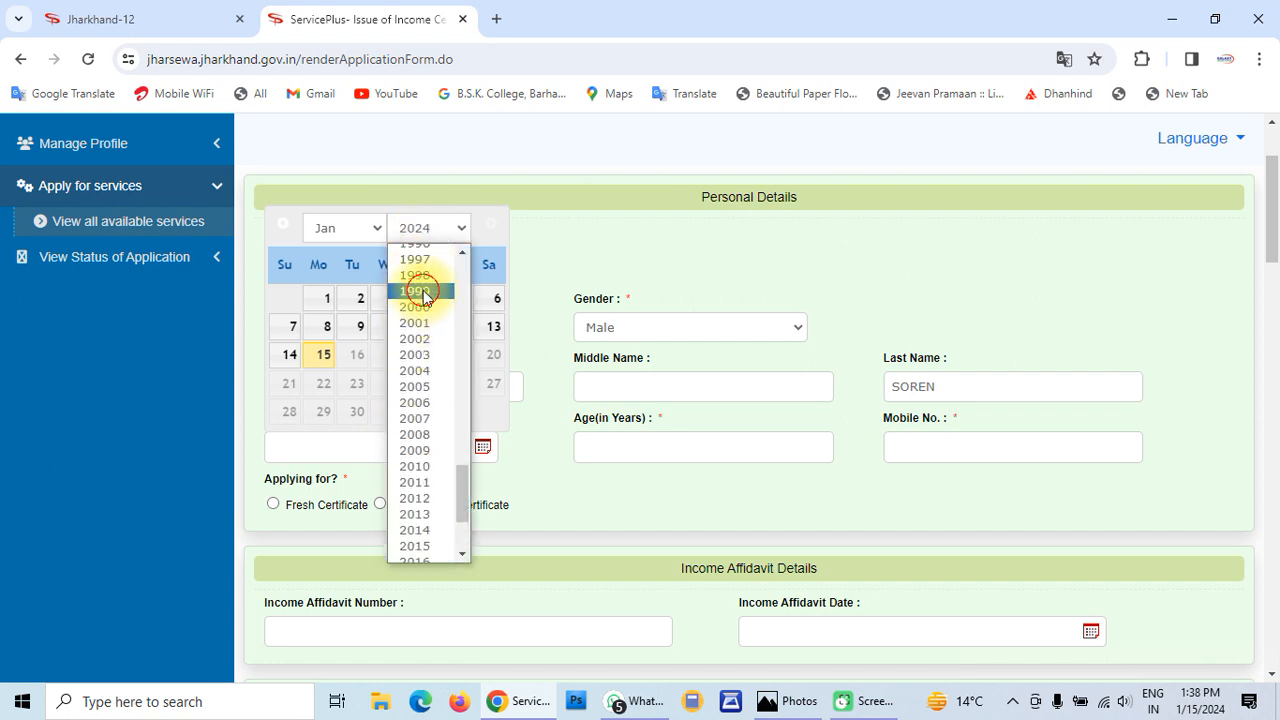
left_click(420, 291)
left_click(362, 231)
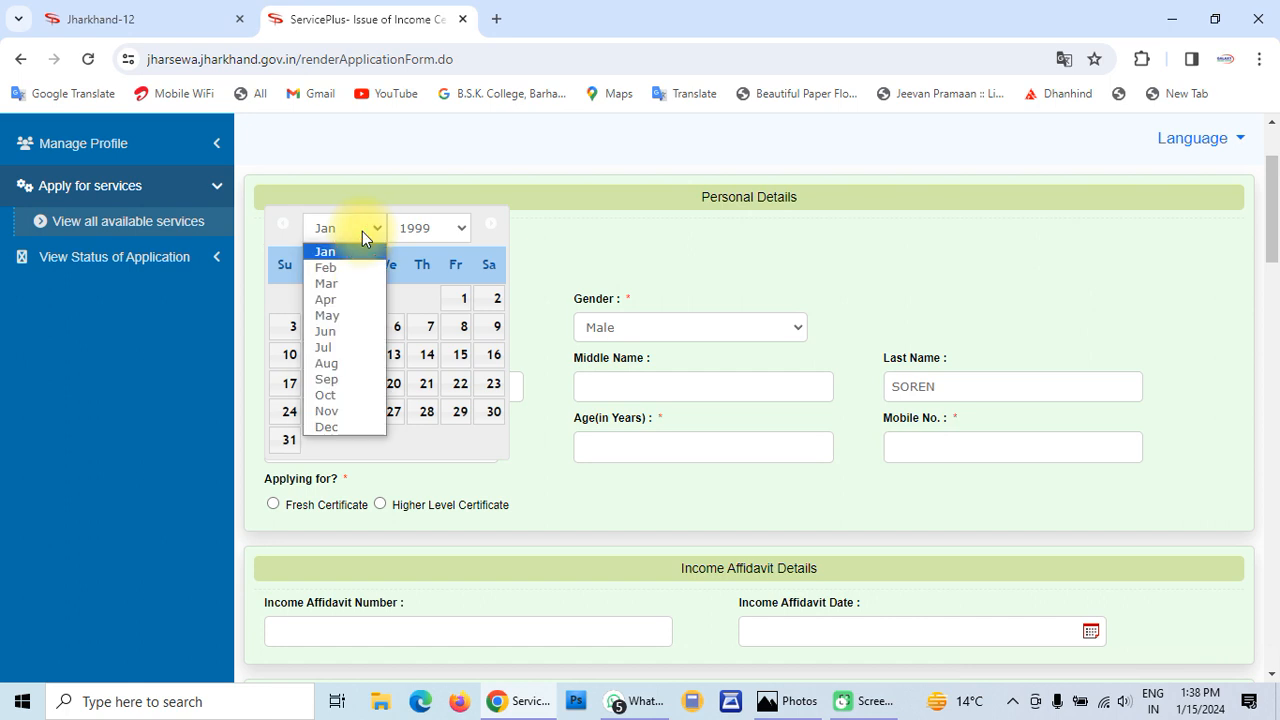
left_click(338, 332)
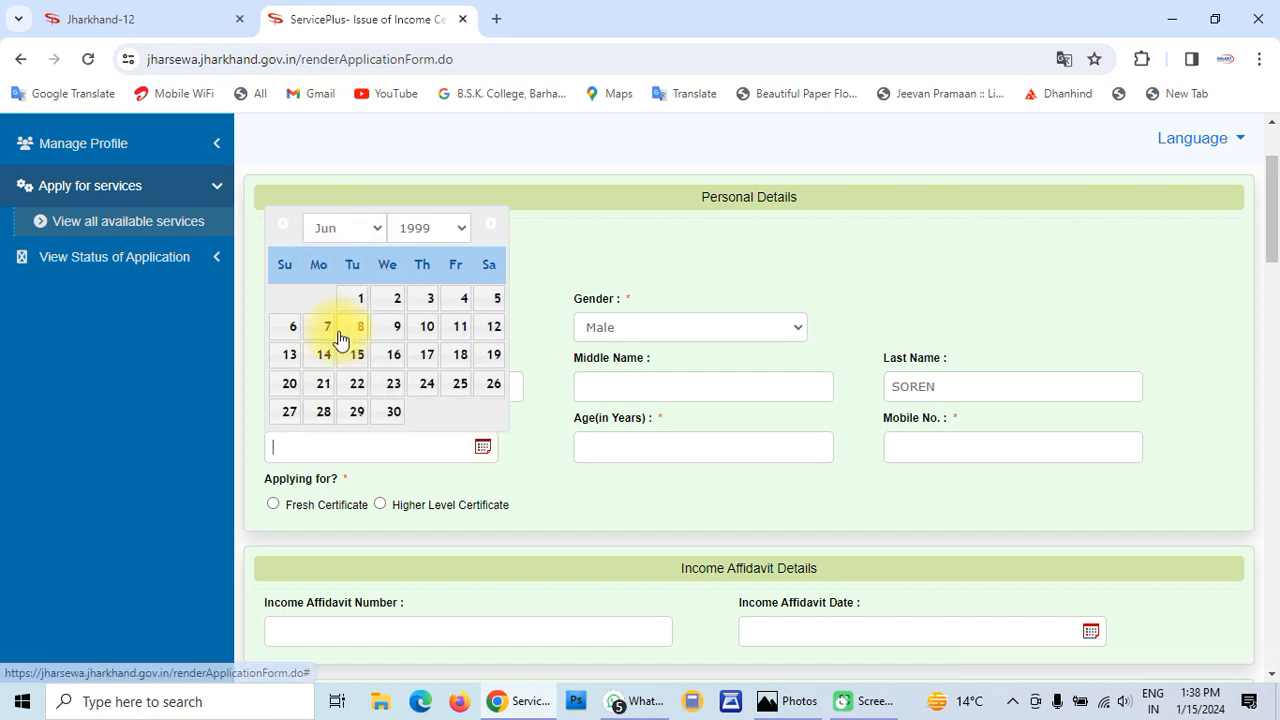
left_click(421, 330)
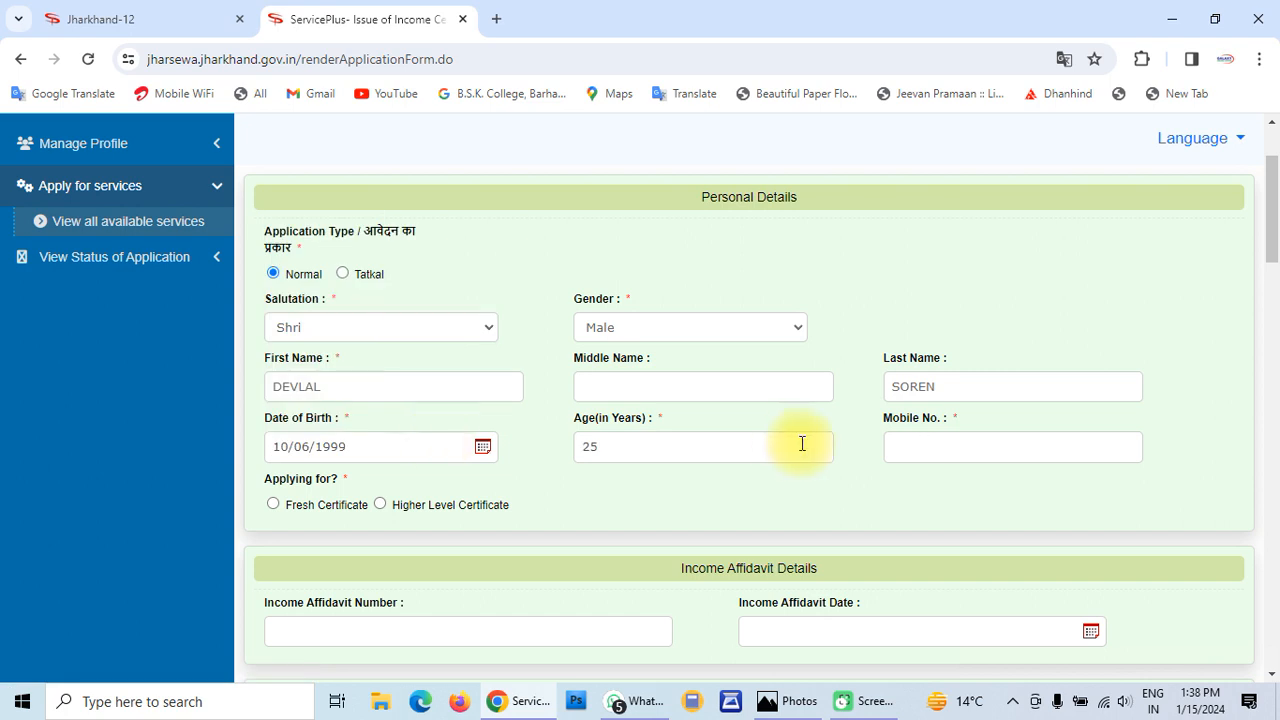
Enter the applicant's mobile number and choose Fresh Certificate
left_click(928, 448)
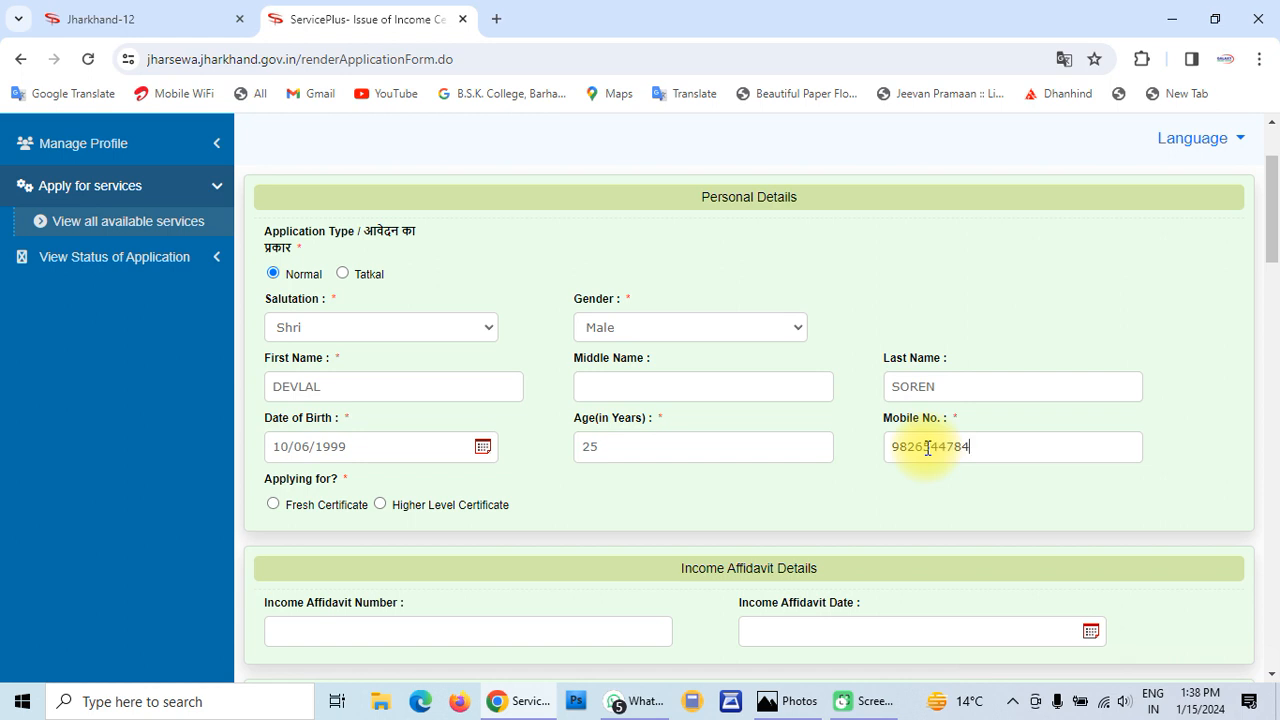
scroll(927, 447, "down", 2)
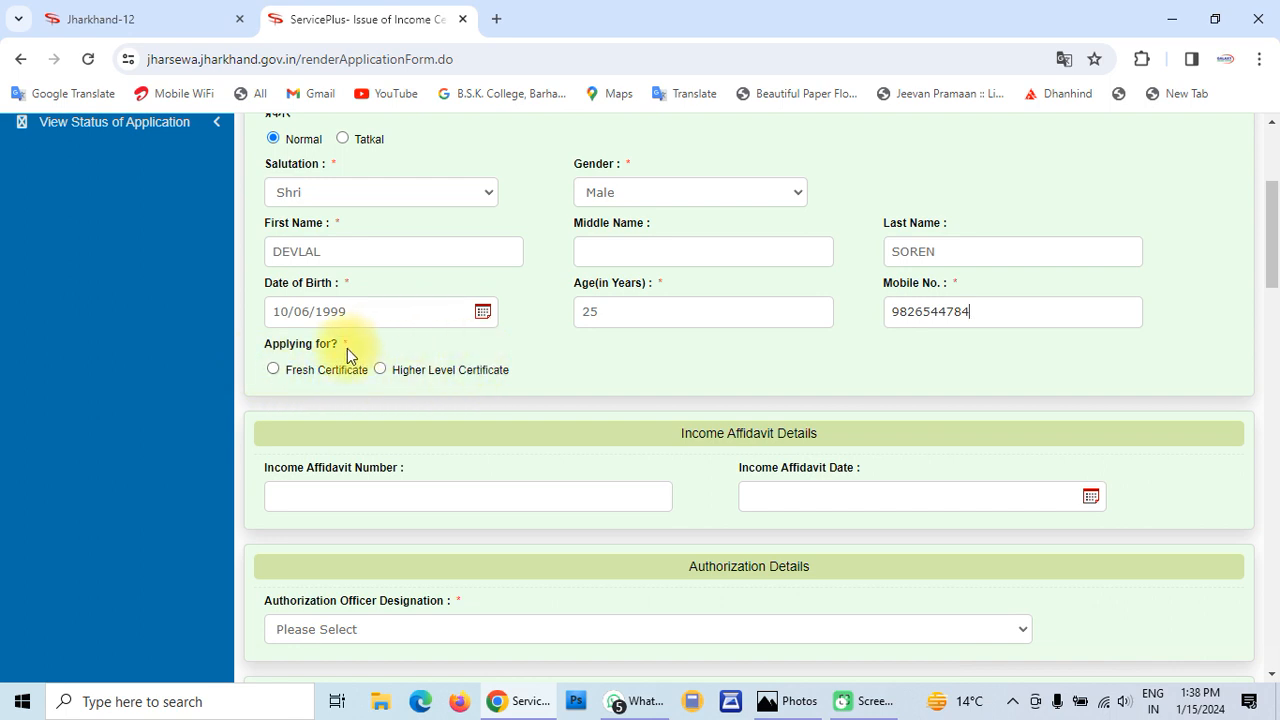
left_click(273, 369)
scroll(453, 392, "down", 1)
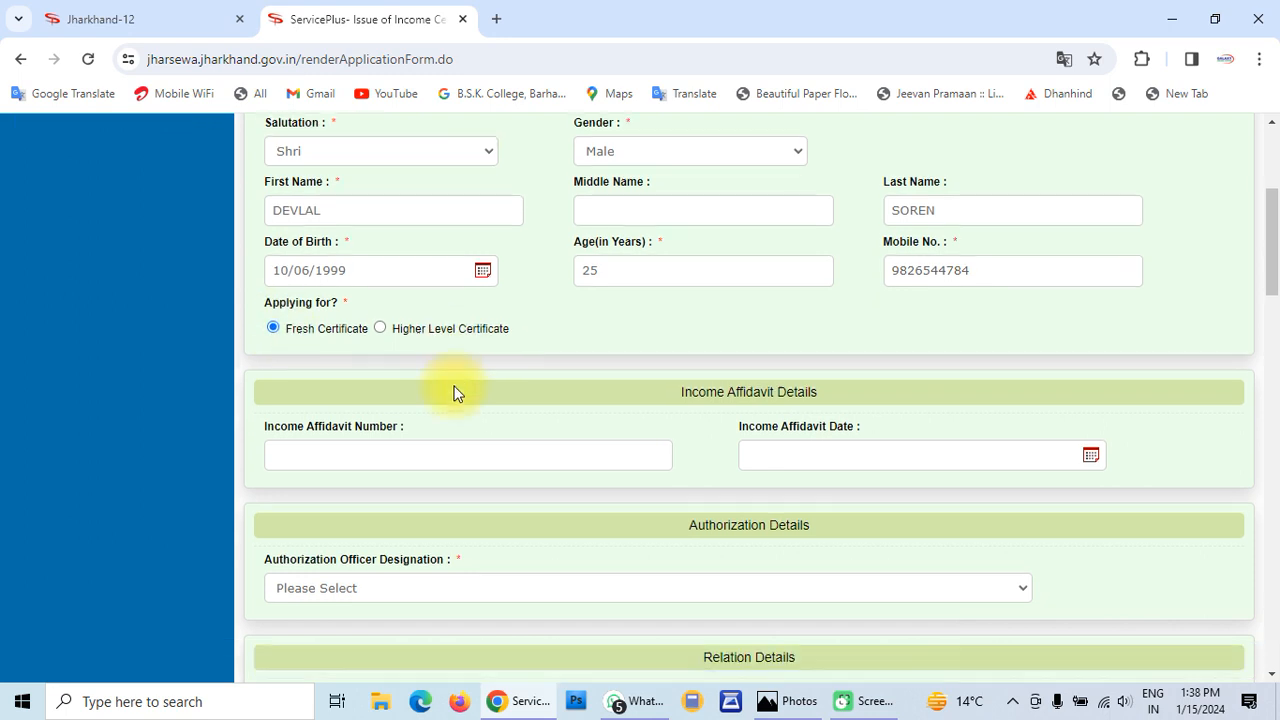
scroll(453, 392, "down", 2)
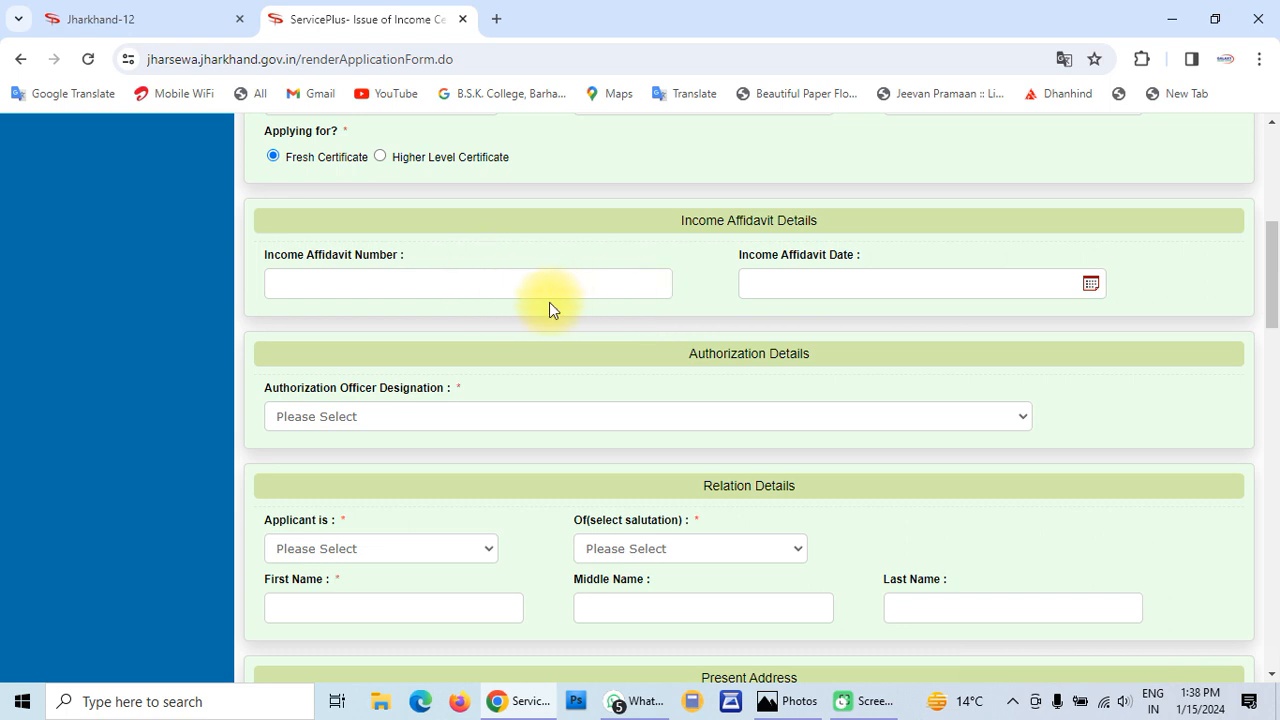
Choose Circle Officer in the Authorization Officer Designation dropdown
scroll(512, 325, "down", 1)
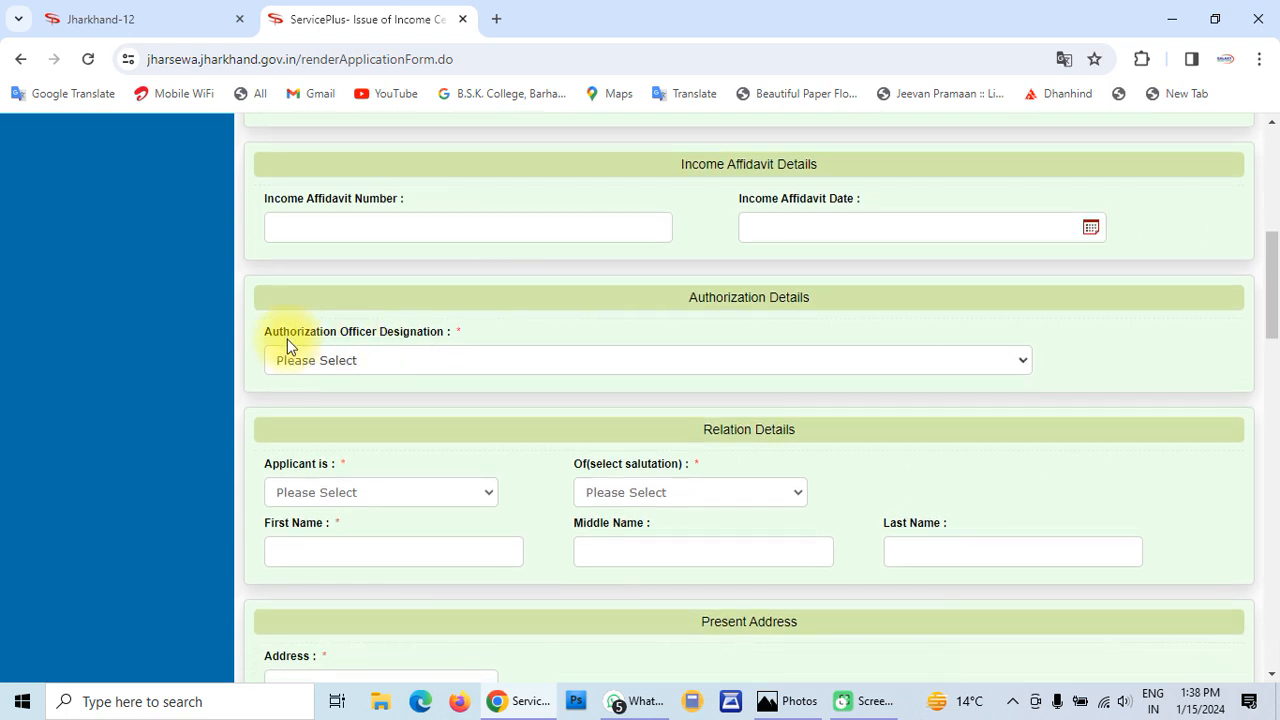
left_click(363, 360)
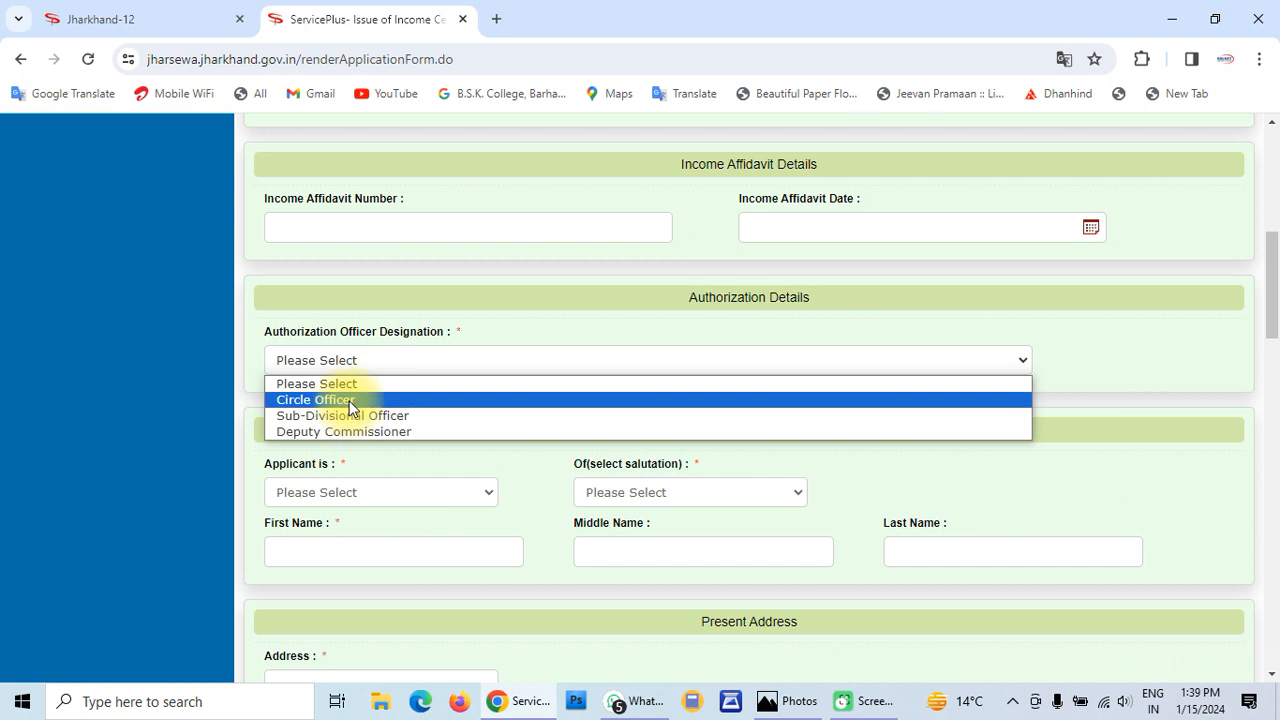
left_click(351, 401)
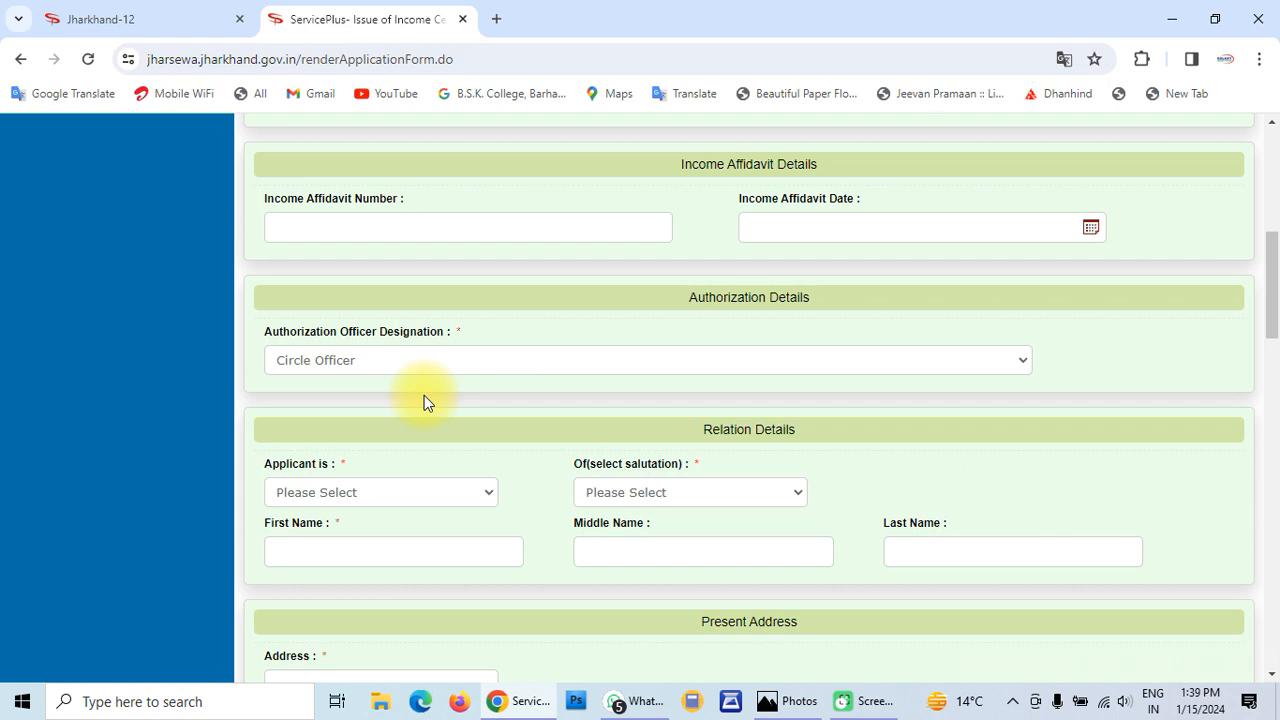
scroll(424, 398, "down", 1)
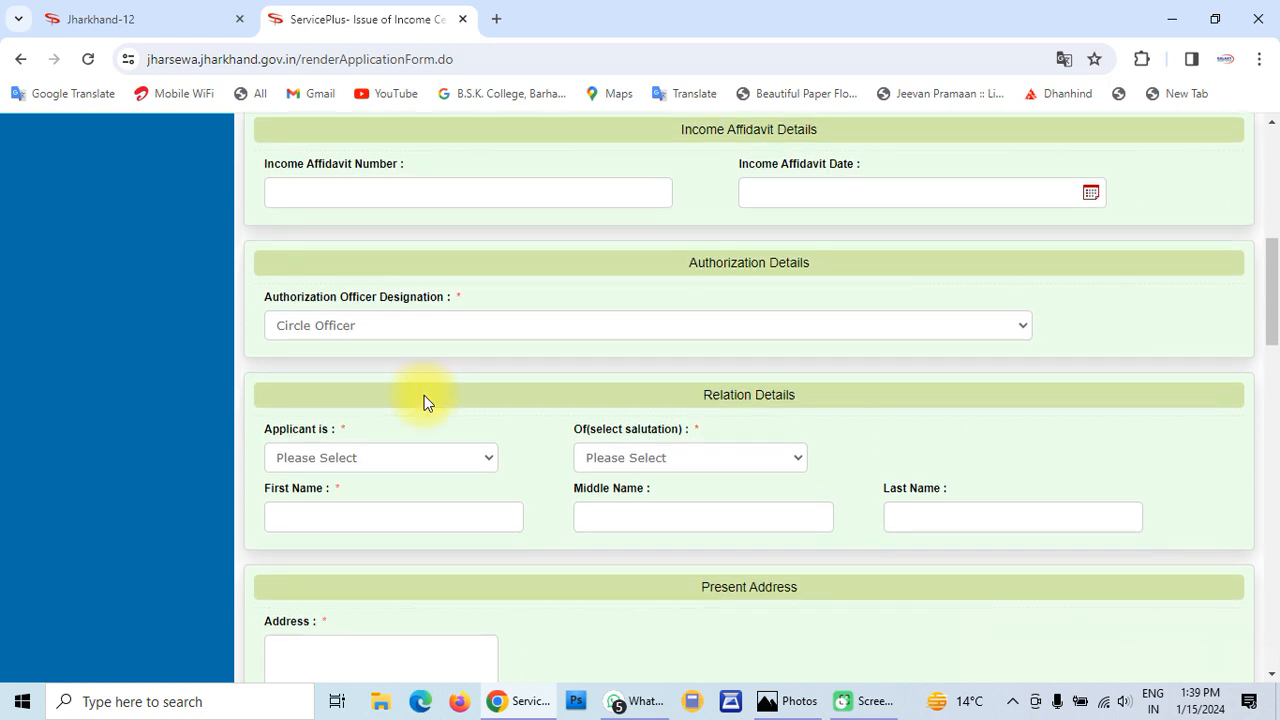
scroll(426, 400, "down", 2)
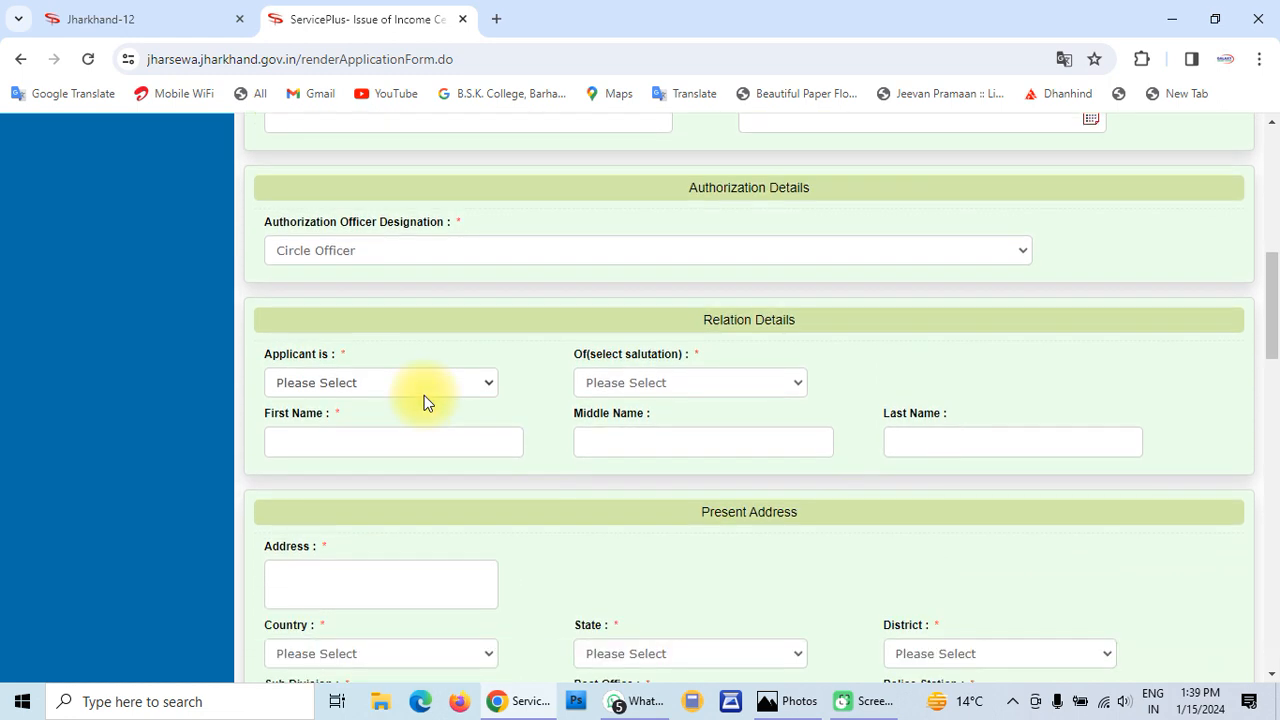
scroll(424, 395, "down", 1)
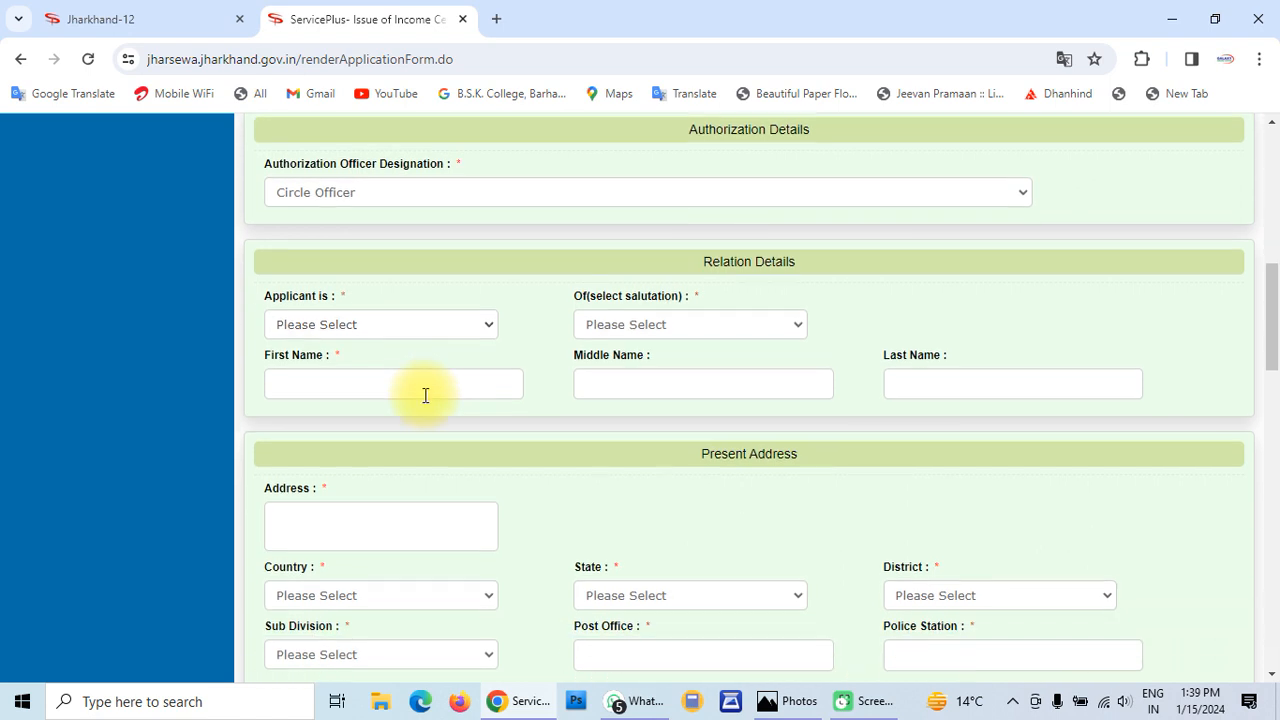
scroll(425, 396, "down", 1)
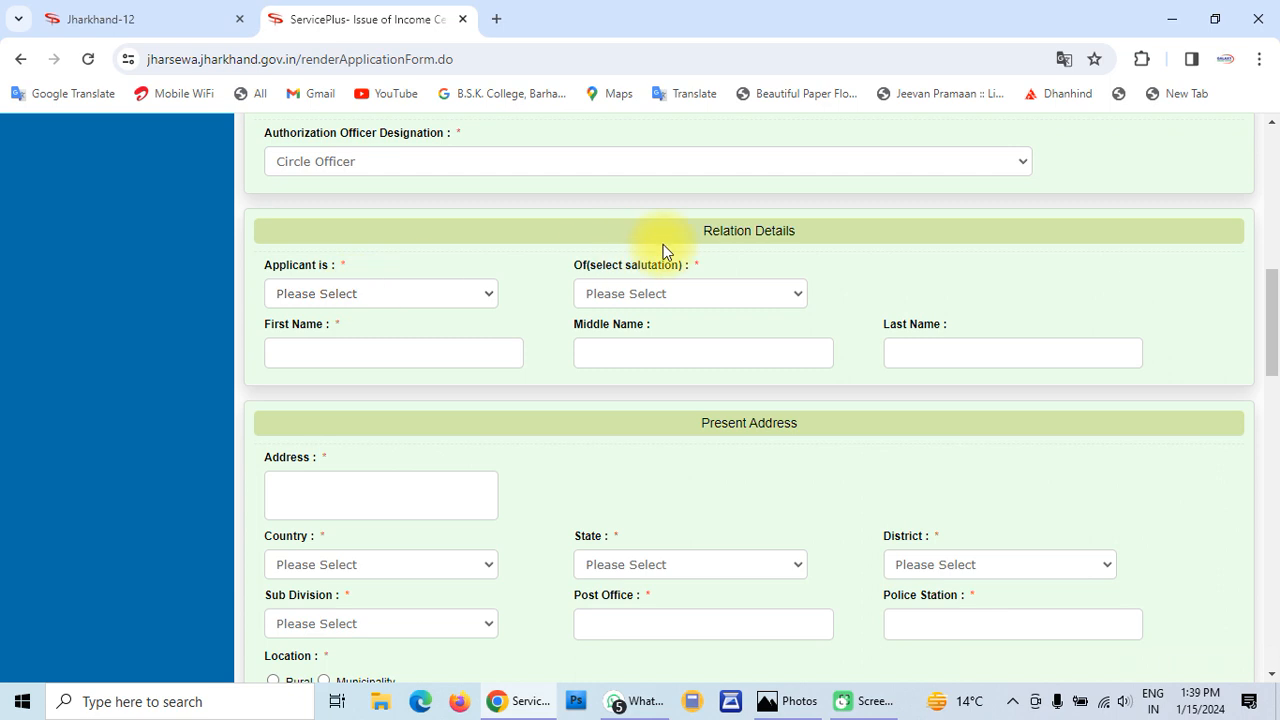
Mark the applicant as Son of Shri and enter the father's first and last name
left_click(380, 296)
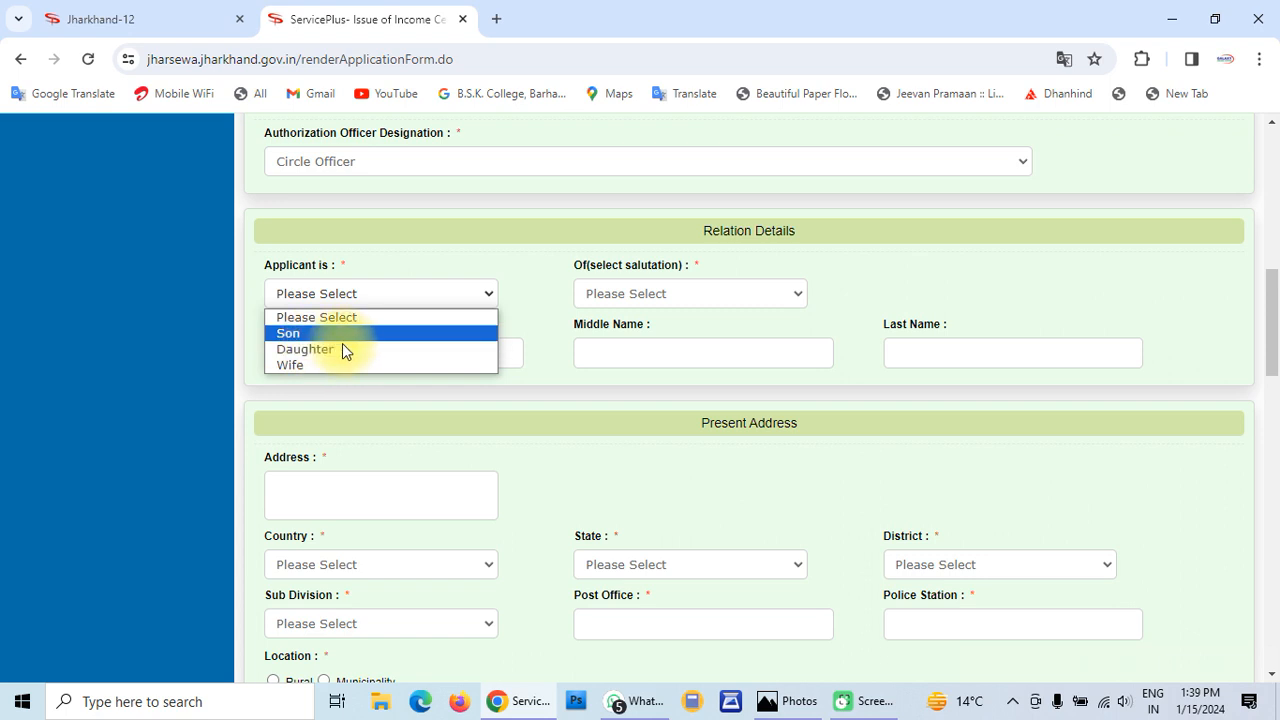
left_click(313, 335)
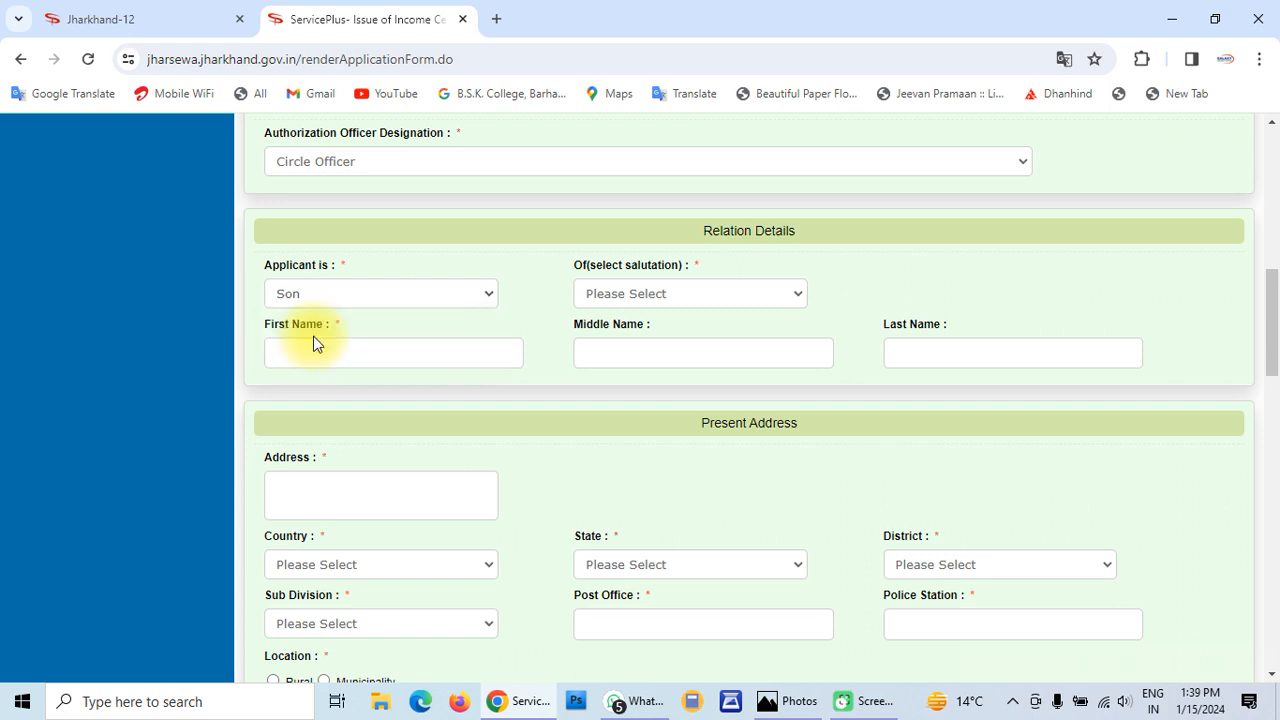
left_click(708, 298)
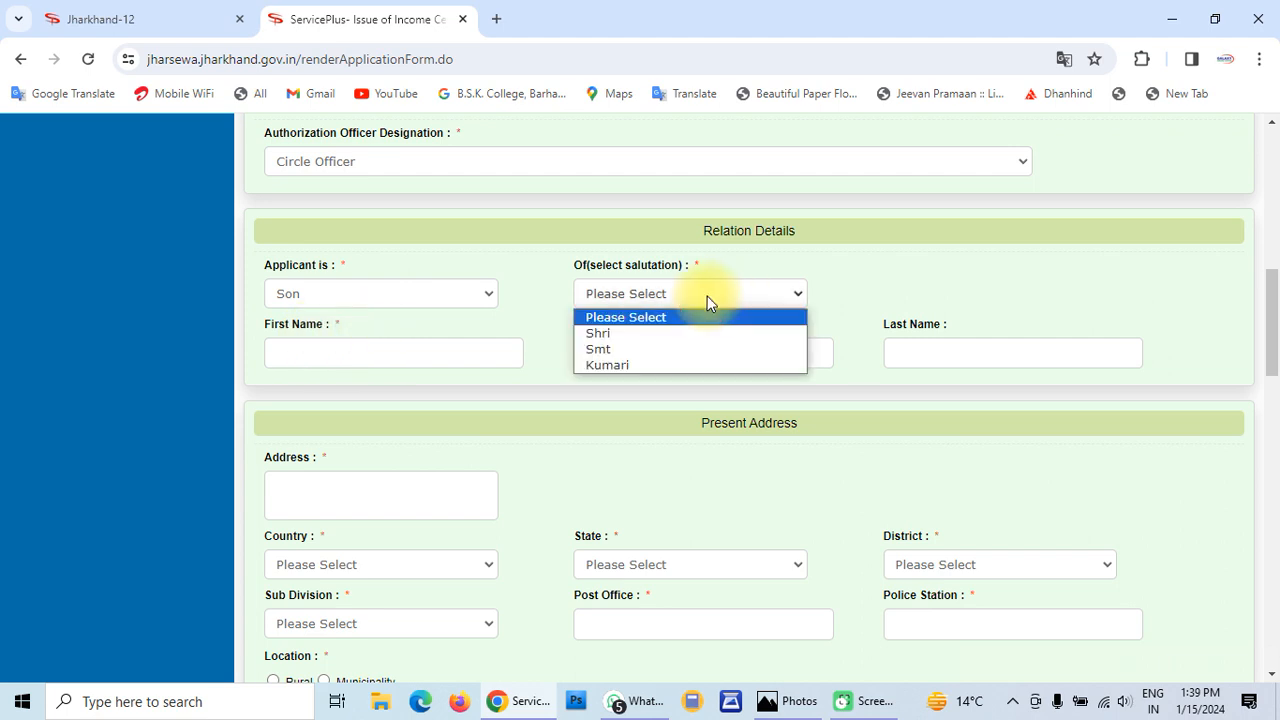
left_click(636, 334)
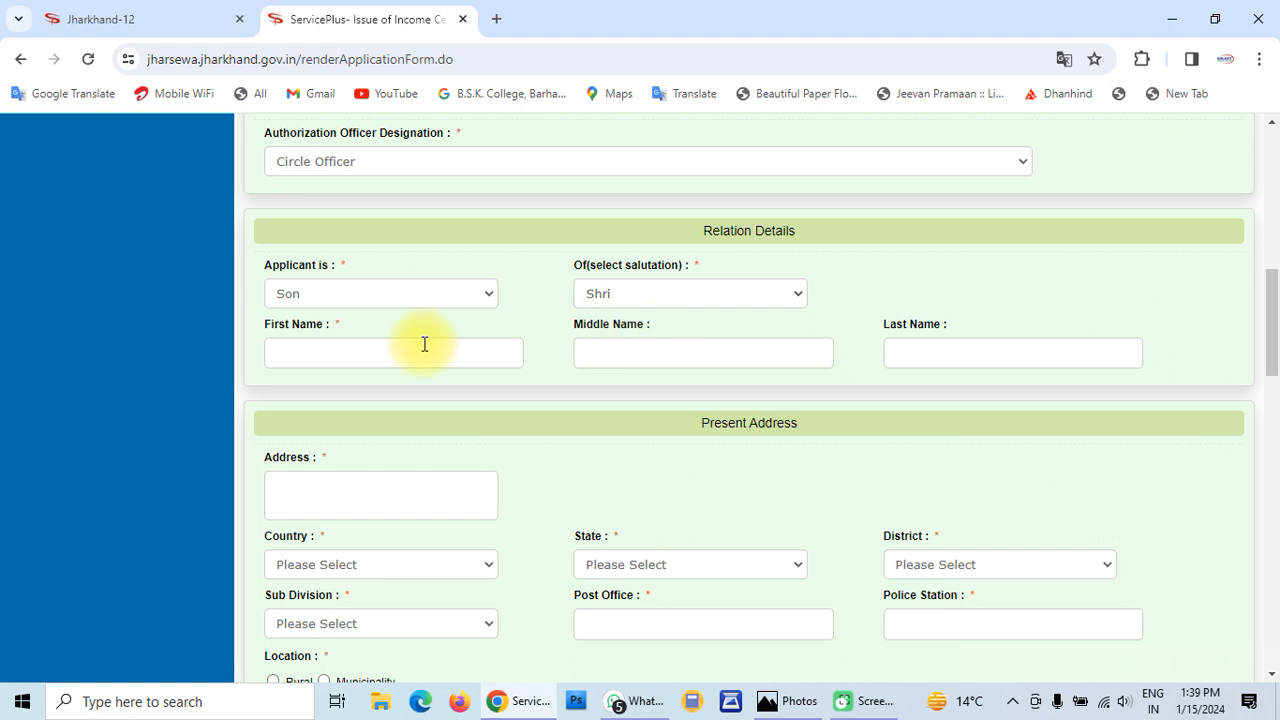
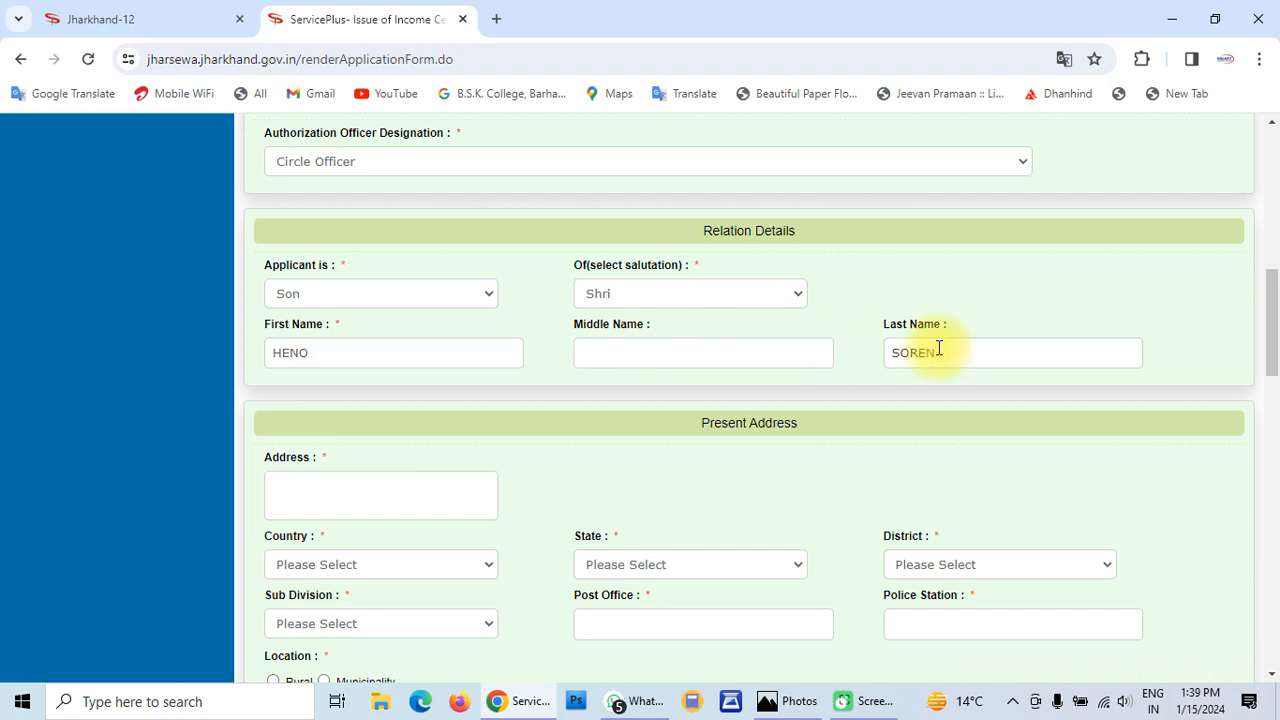
scroll(445, 466, "down", 1)
scroll(445, 466, "down", 1)
Enter the present address line and set country India and state Jharkhand
left_click(384, 391)
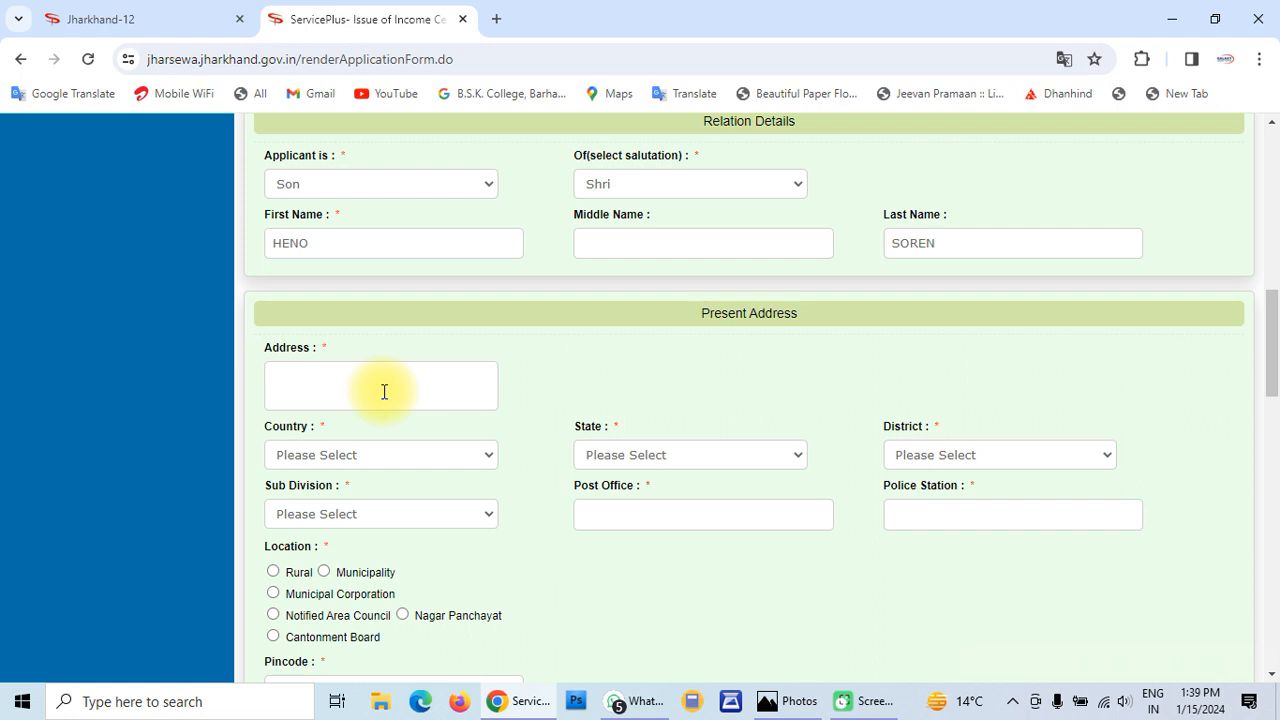
type("BARBARI")
scroll(384, 392, "down", 1)
left_click(357, 361)
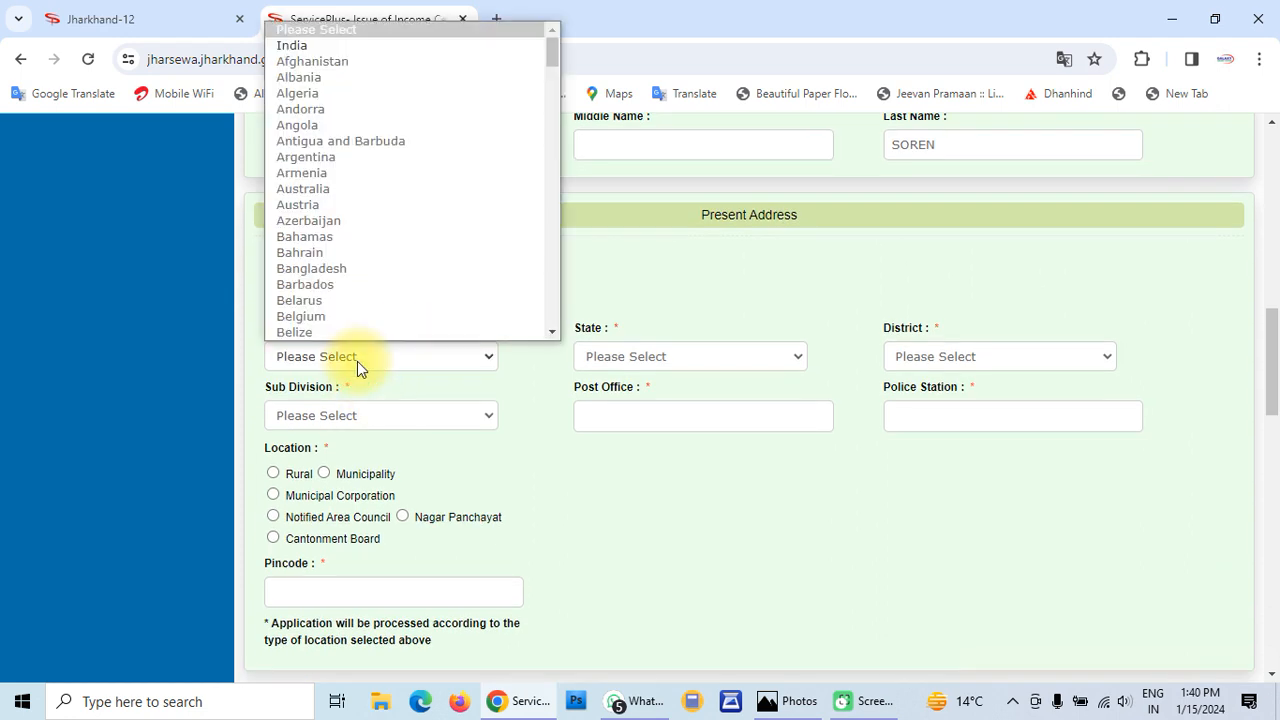
left_click(312, 45)
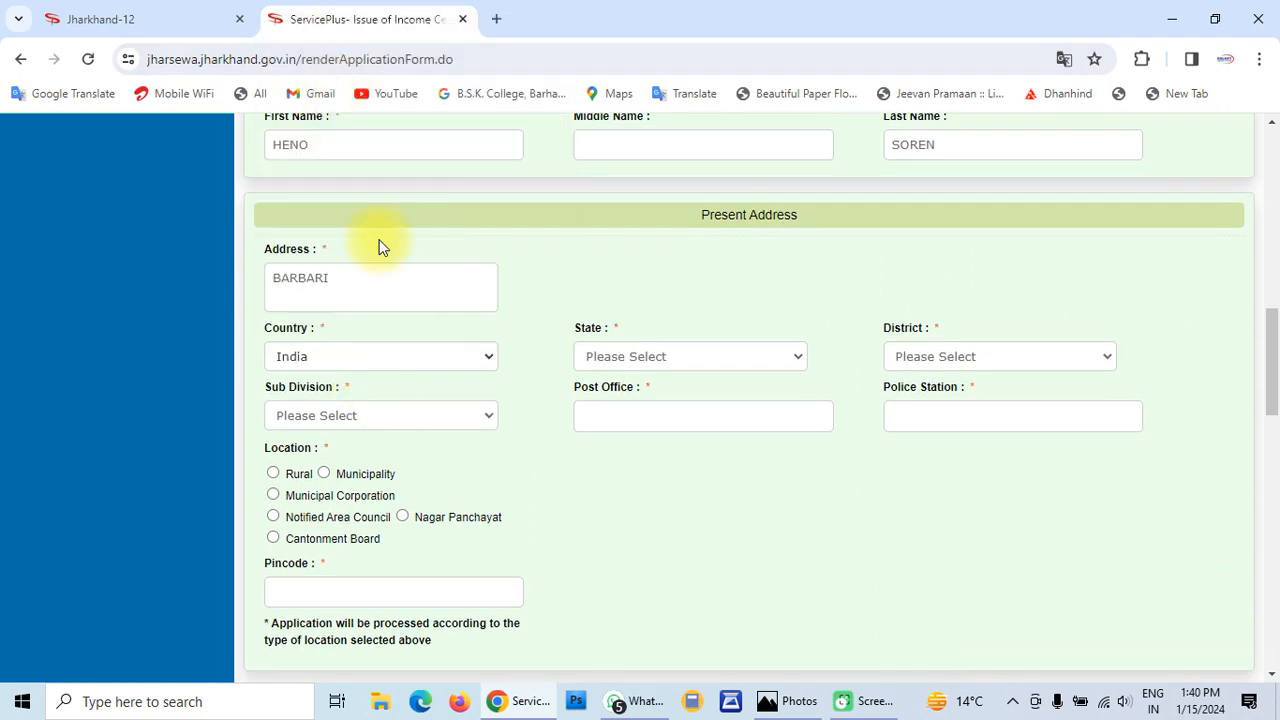
left_click(634, 354)
left_click(653, 254)
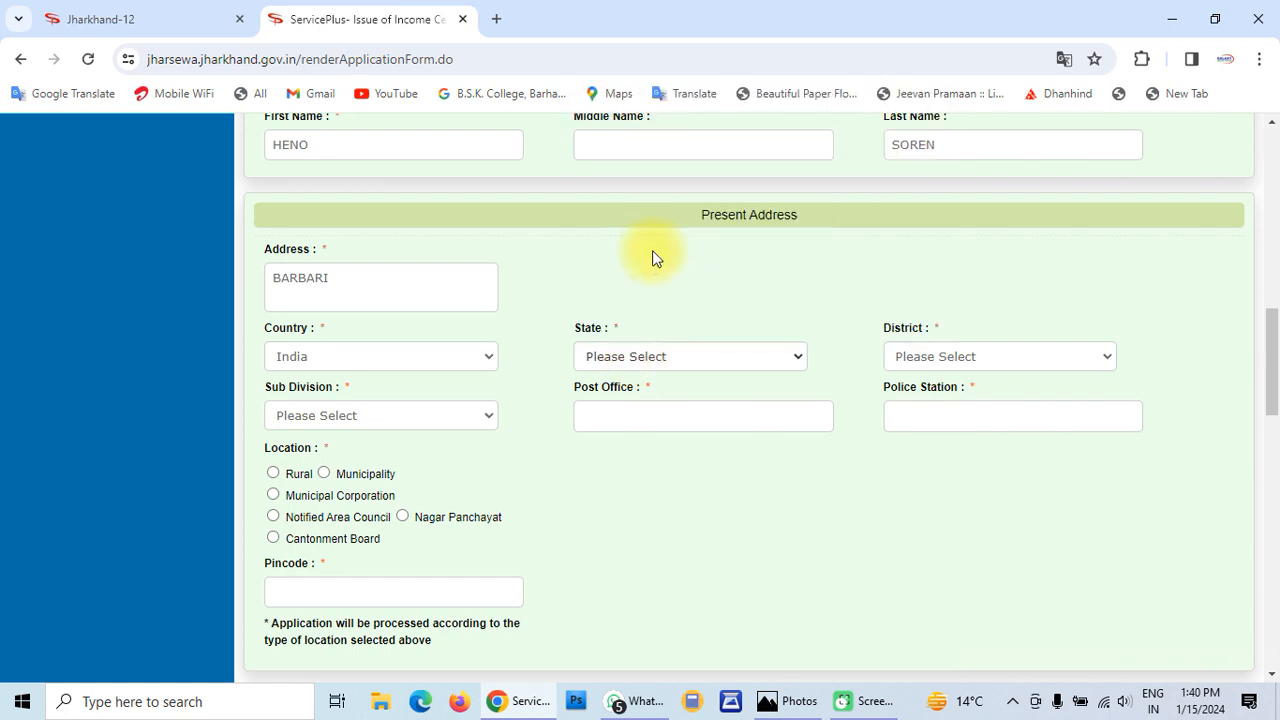
left_click(968, 357)
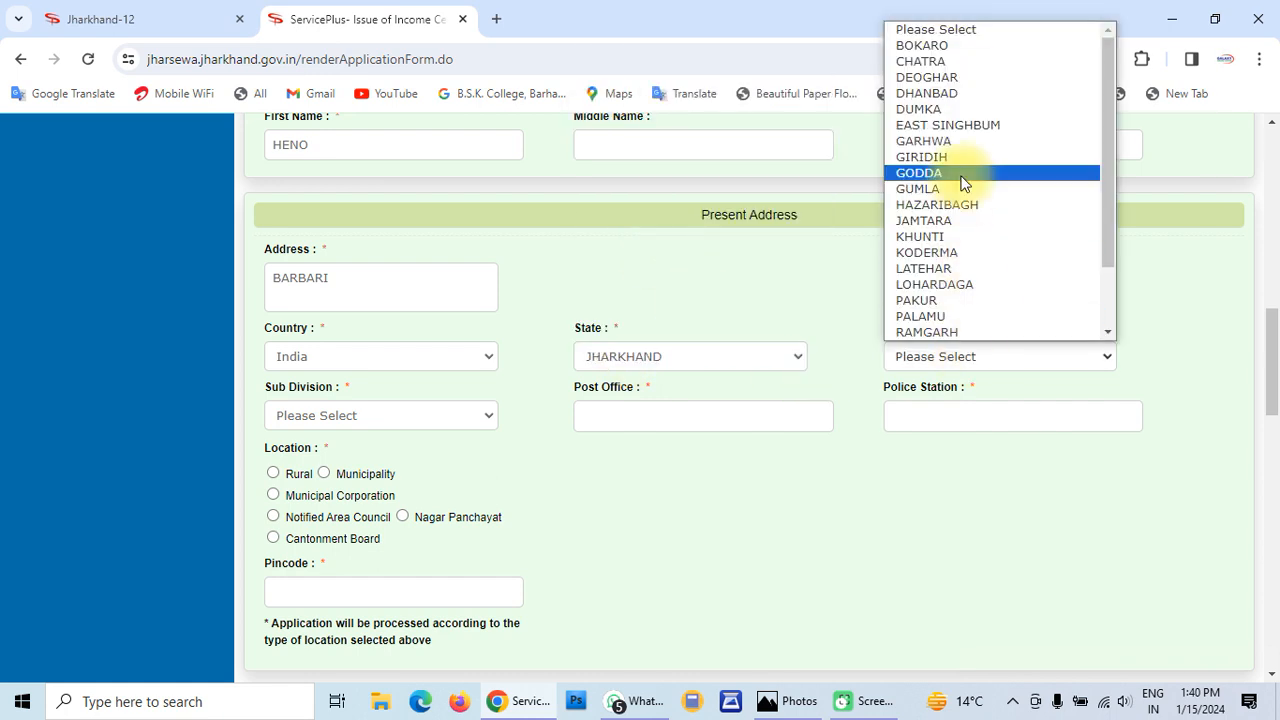
left_click(953, 98)
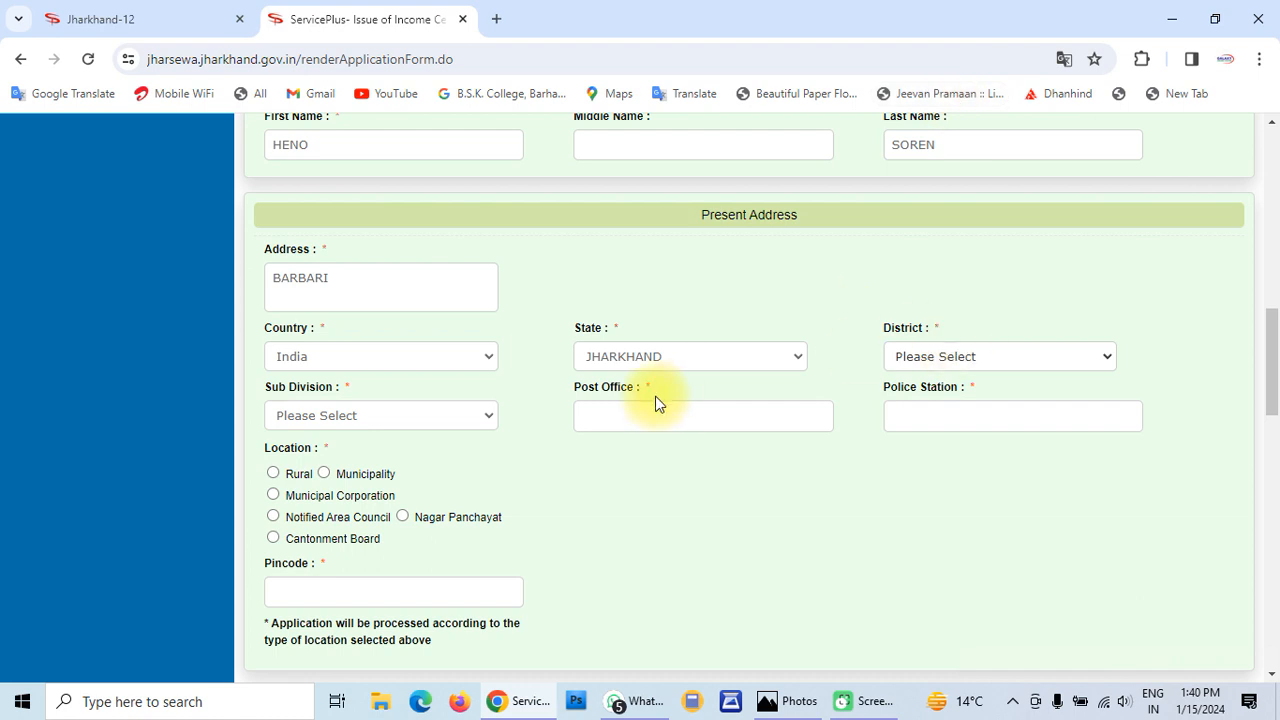
Choose sub division DHANBAD, post office LEDAHARIA and police station NIRSA
left_click(375, 416)
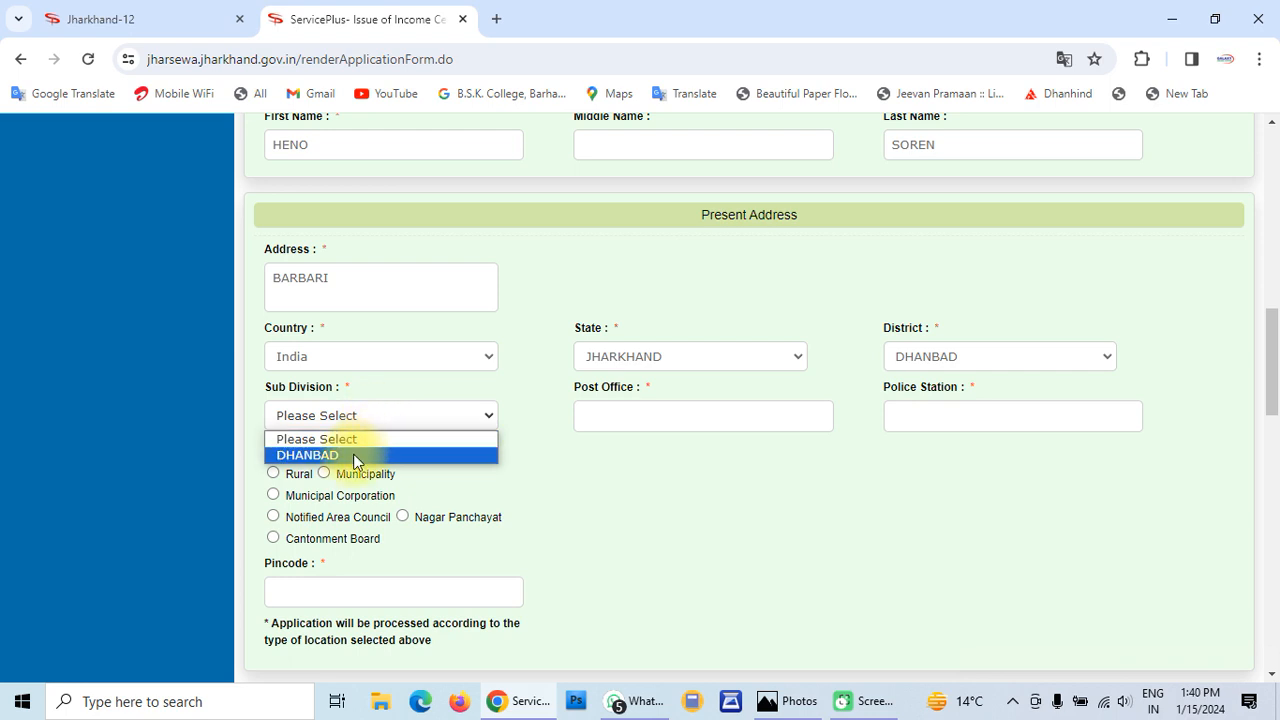
left_click(355, 457)
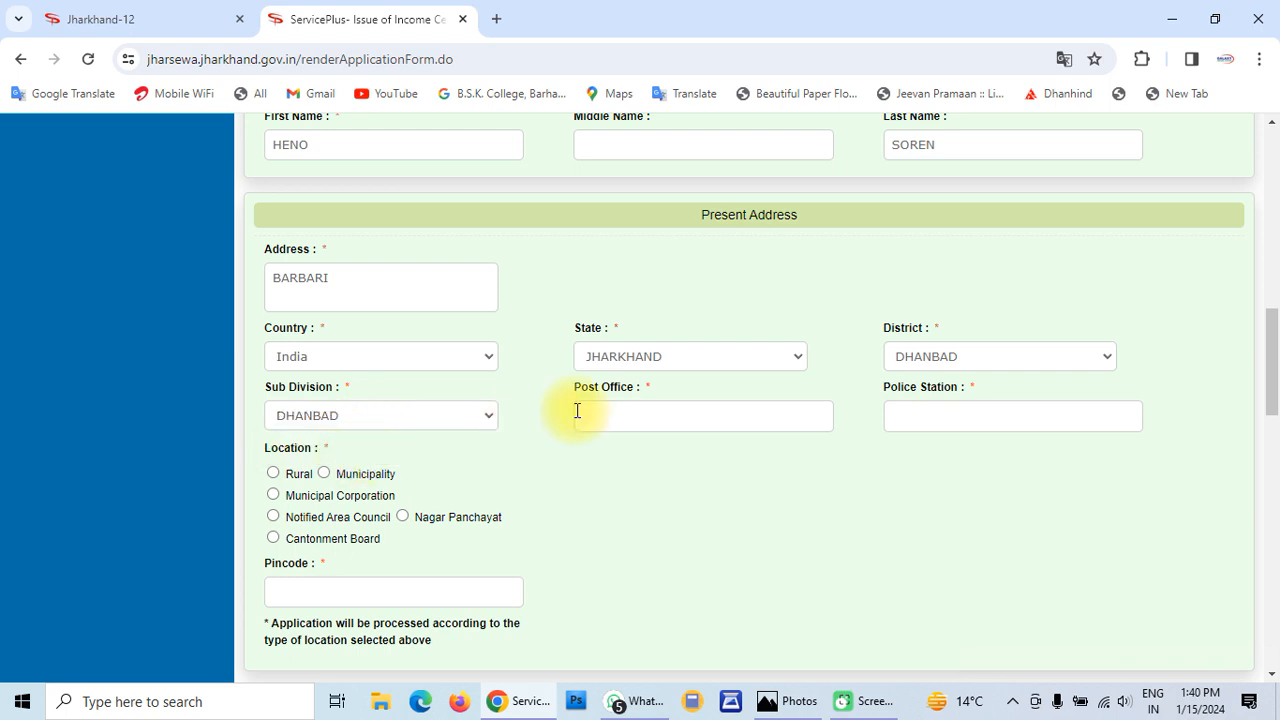
left_click(636, 411)
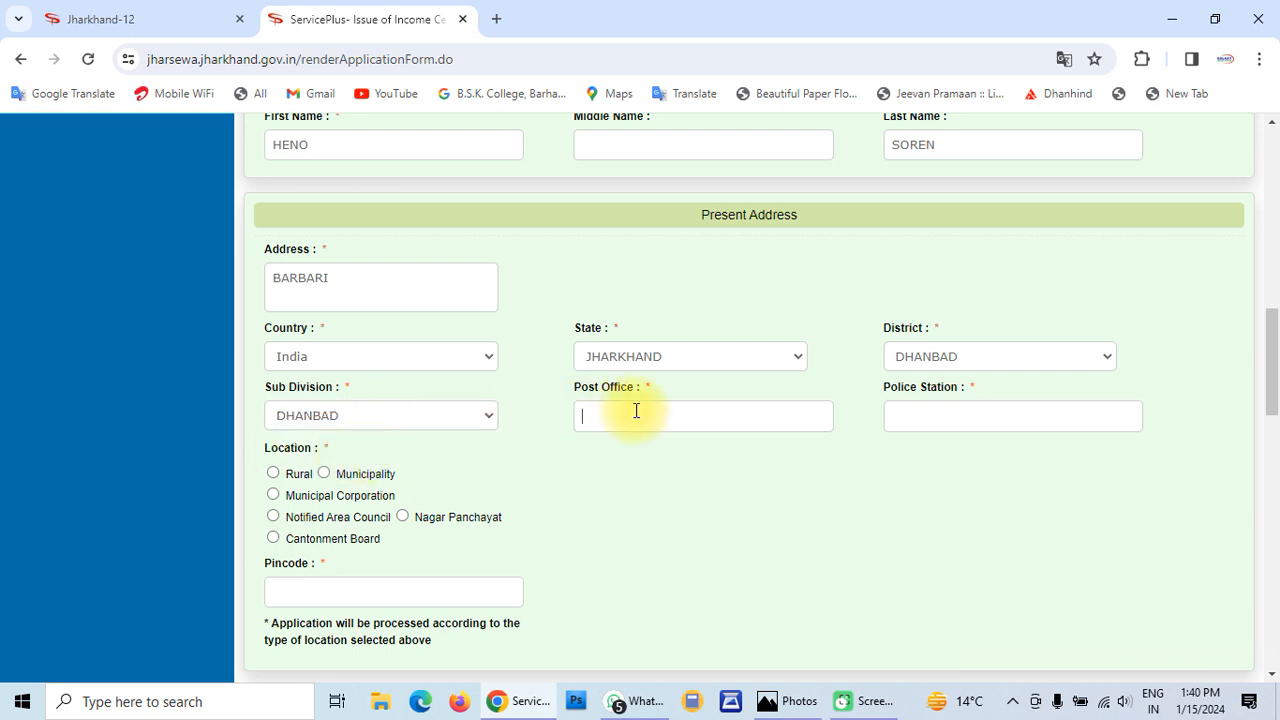
type("LEDAHARIA")
left_click(953, 412)
type("NIRSA")
scroll(449, 449, "down", 1)
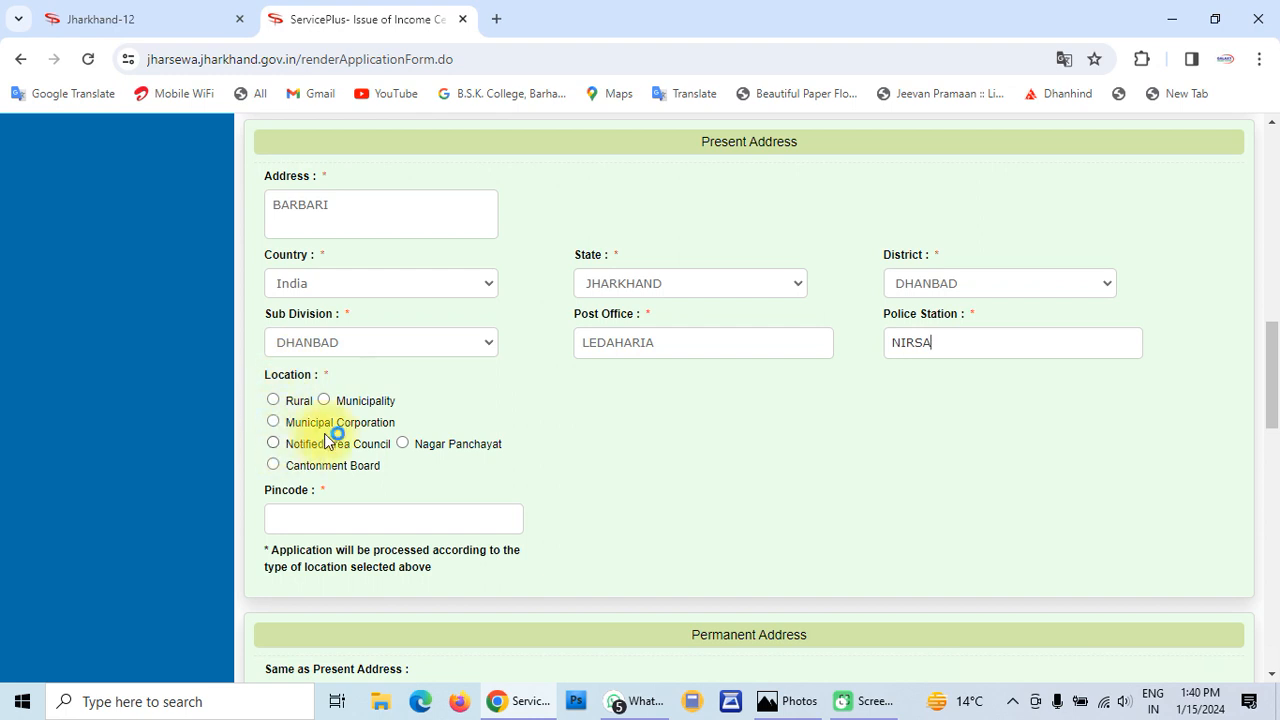
Mark the present address as Rural and choose block KALIASOL
left_click(273, 400)
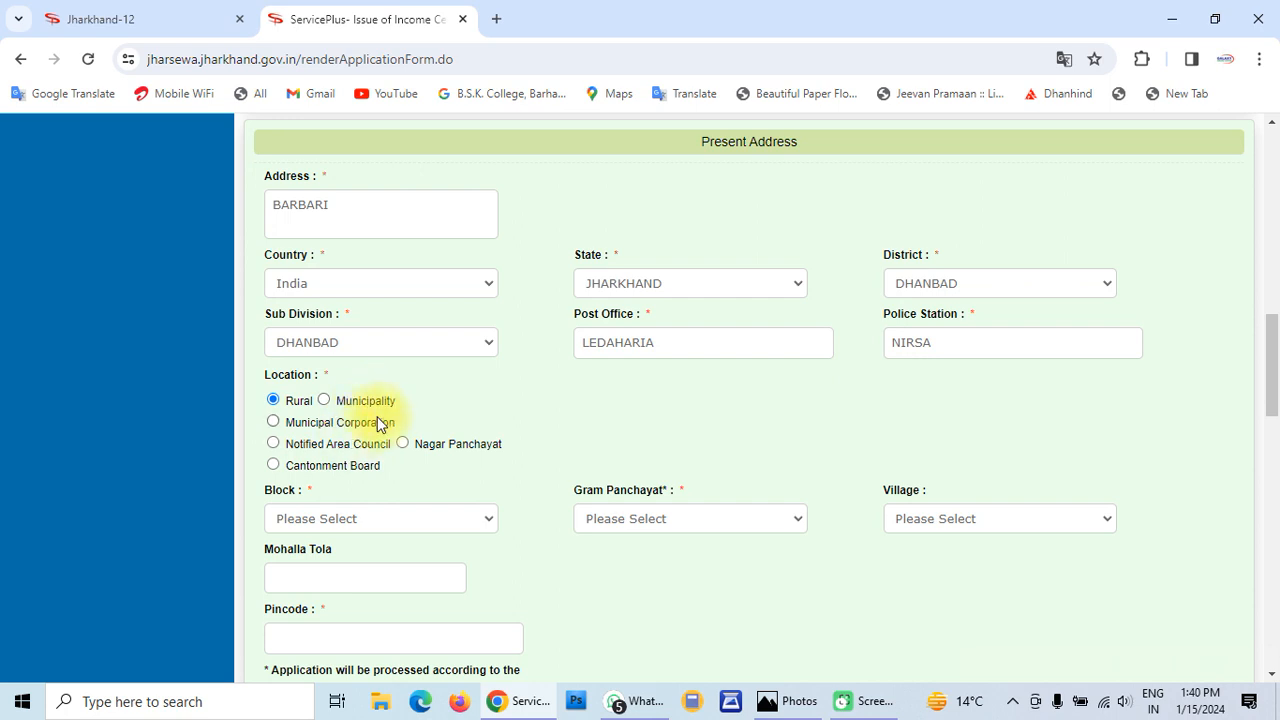
scroll(380, 423, "down", 1)
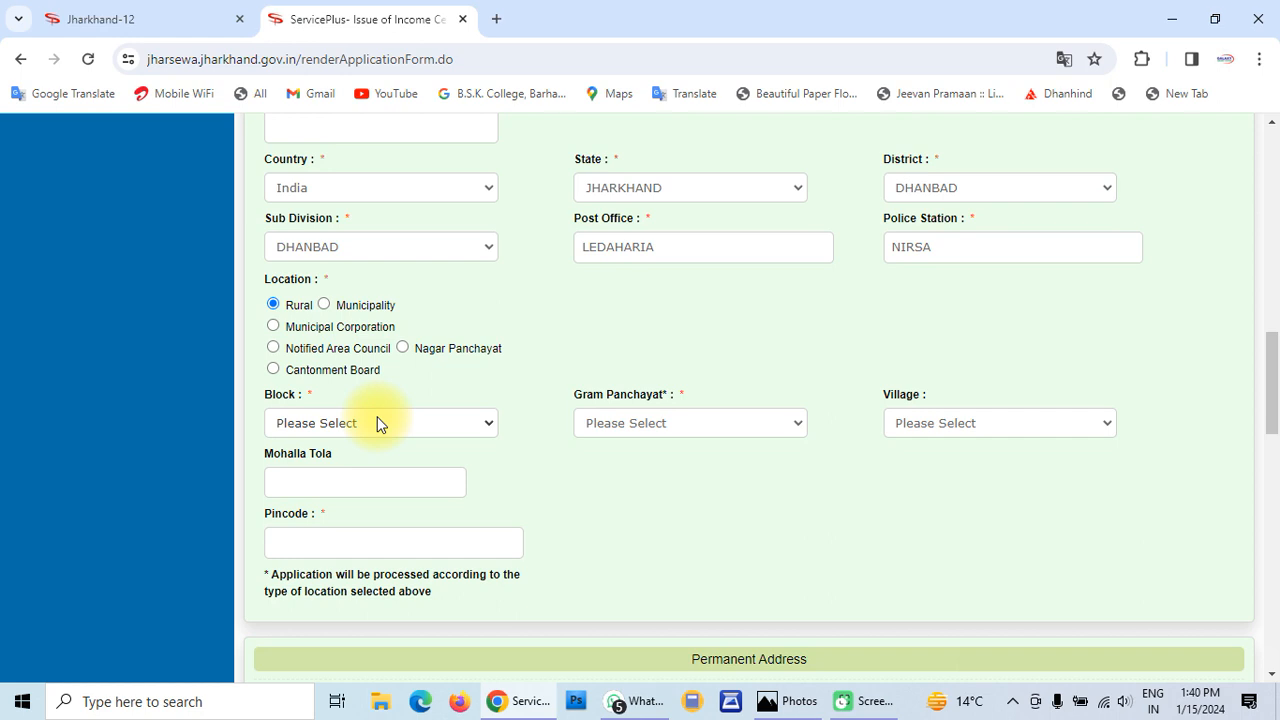
left_click(417, 425)
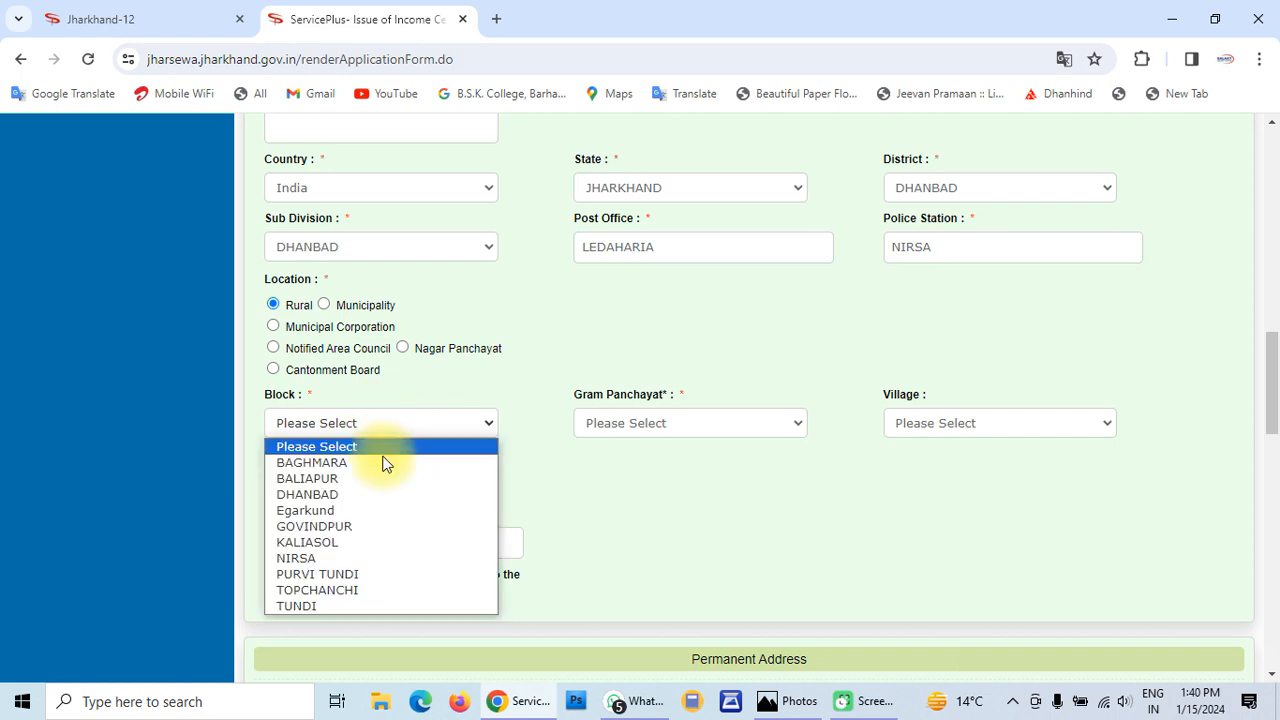
left_click(325, 542)
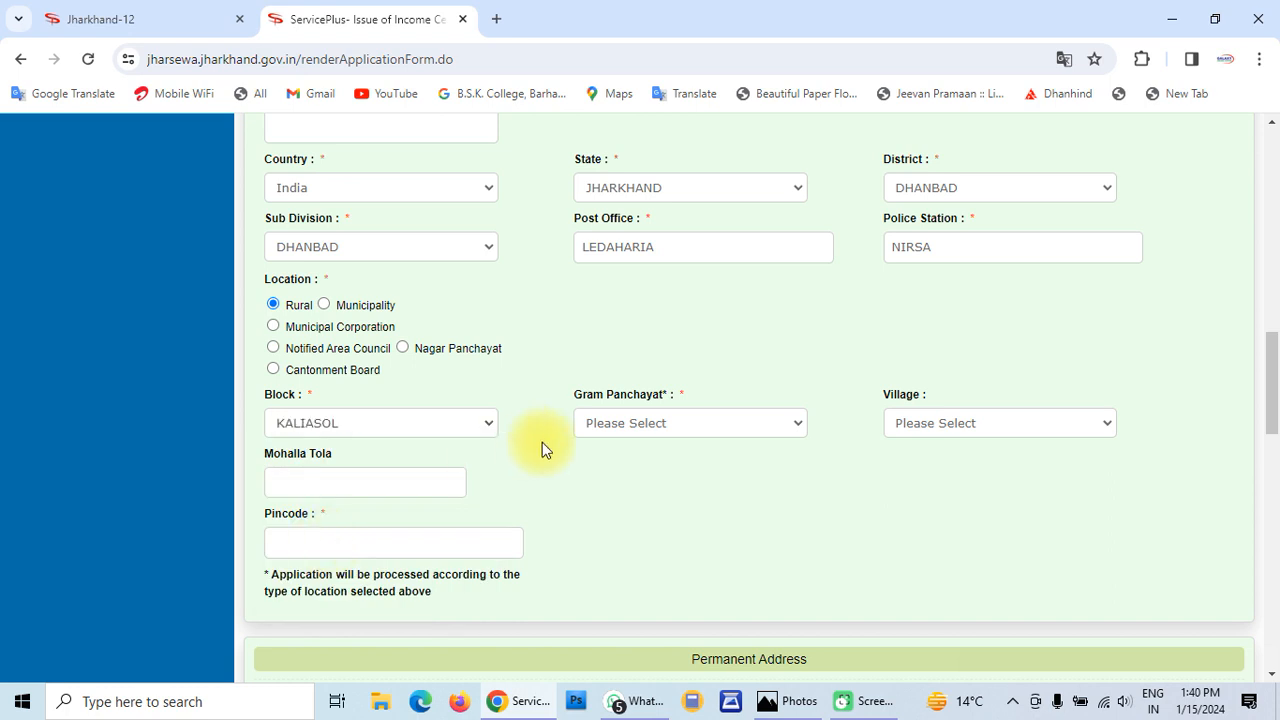
Select gram panchayat PATHARKUAN and village Barabari, and enter pincode 828204
left_click(706, 428)
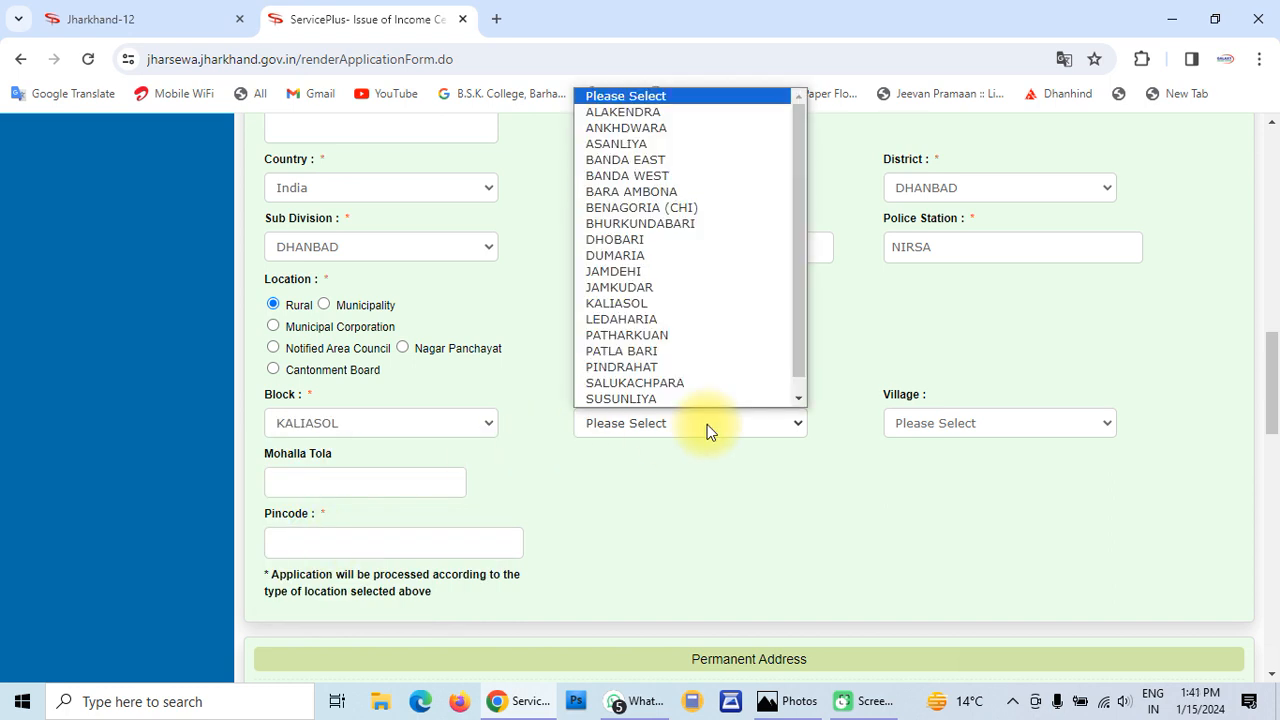
scroll(706, 428, "down", 1)
left_click(692, 308)
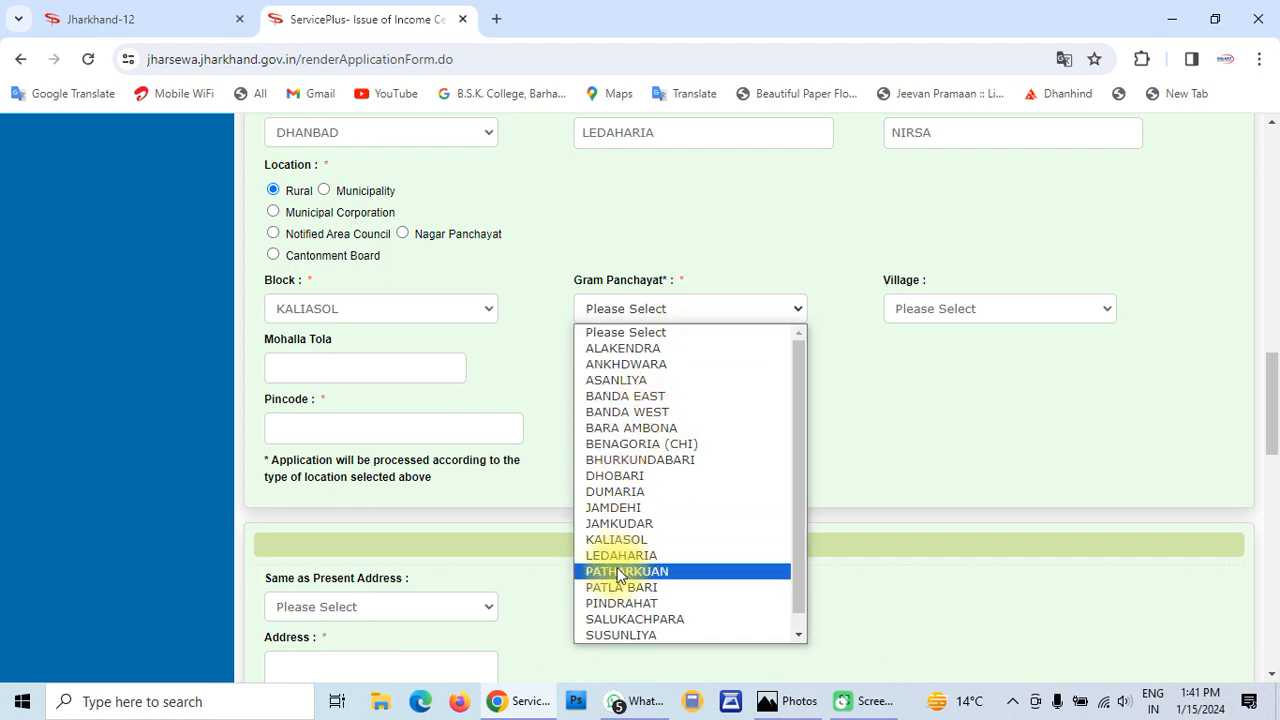
key("Escape")
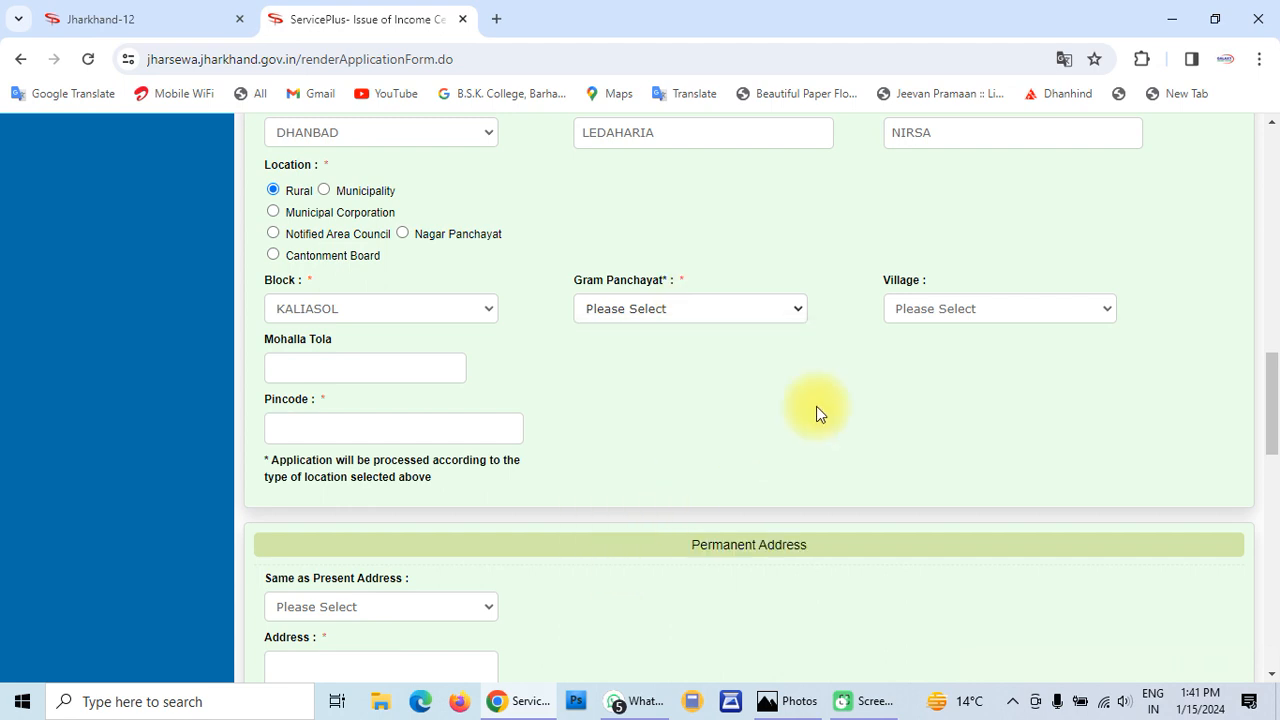
left_click(980, 308)
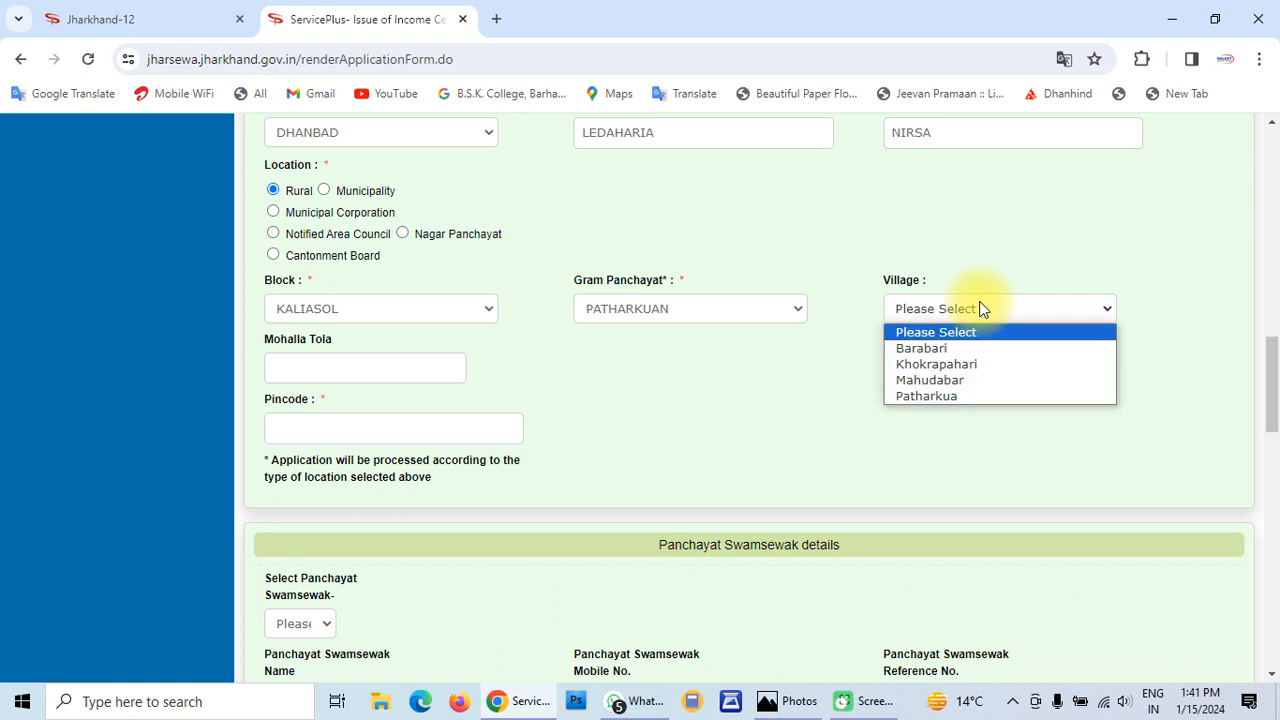
left_click(942, 346)
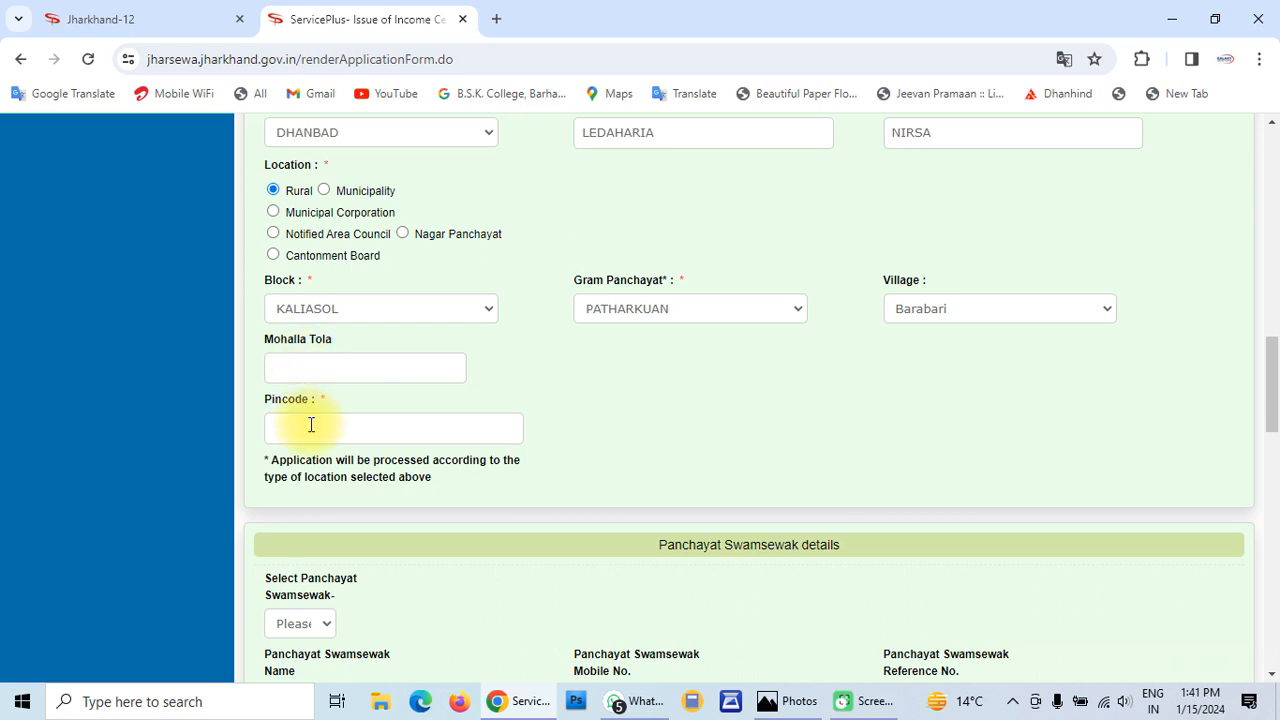
type("828204")
scroll(311, 427, "down", 2)
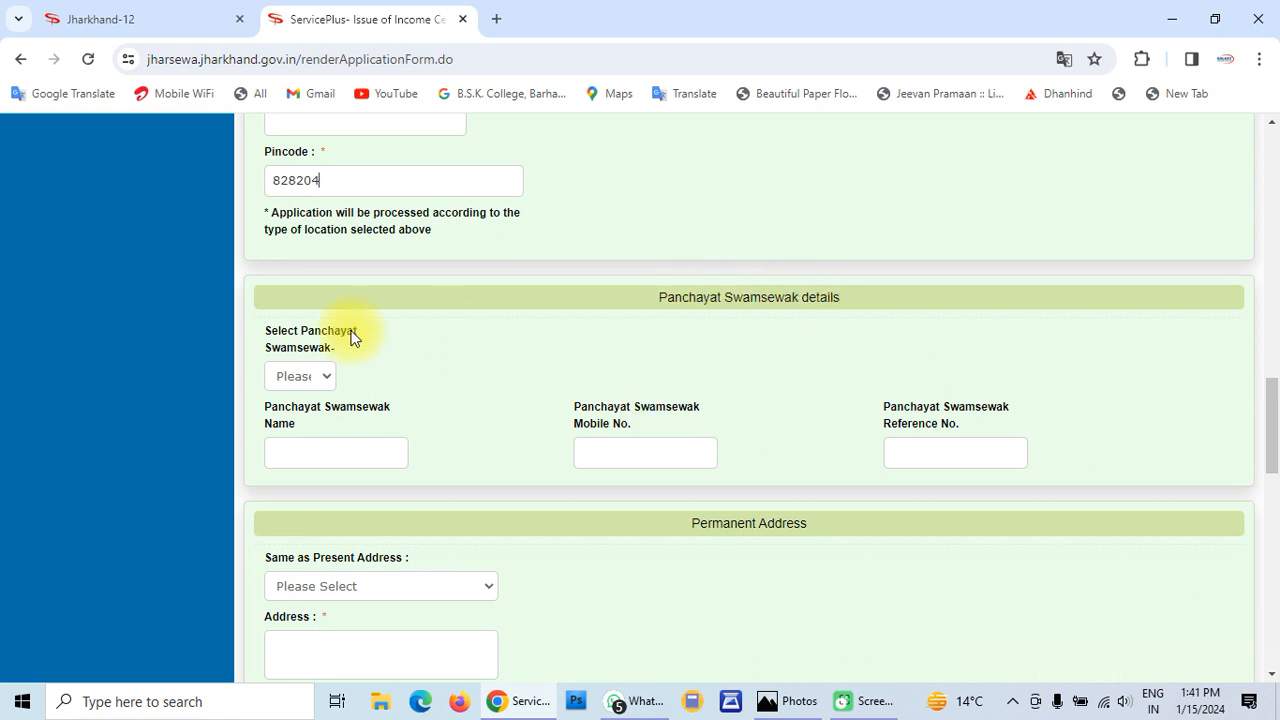
Set the Permanent Address 'Same as Present Address' option to Yes
scroll(527, 412, "down", 1)
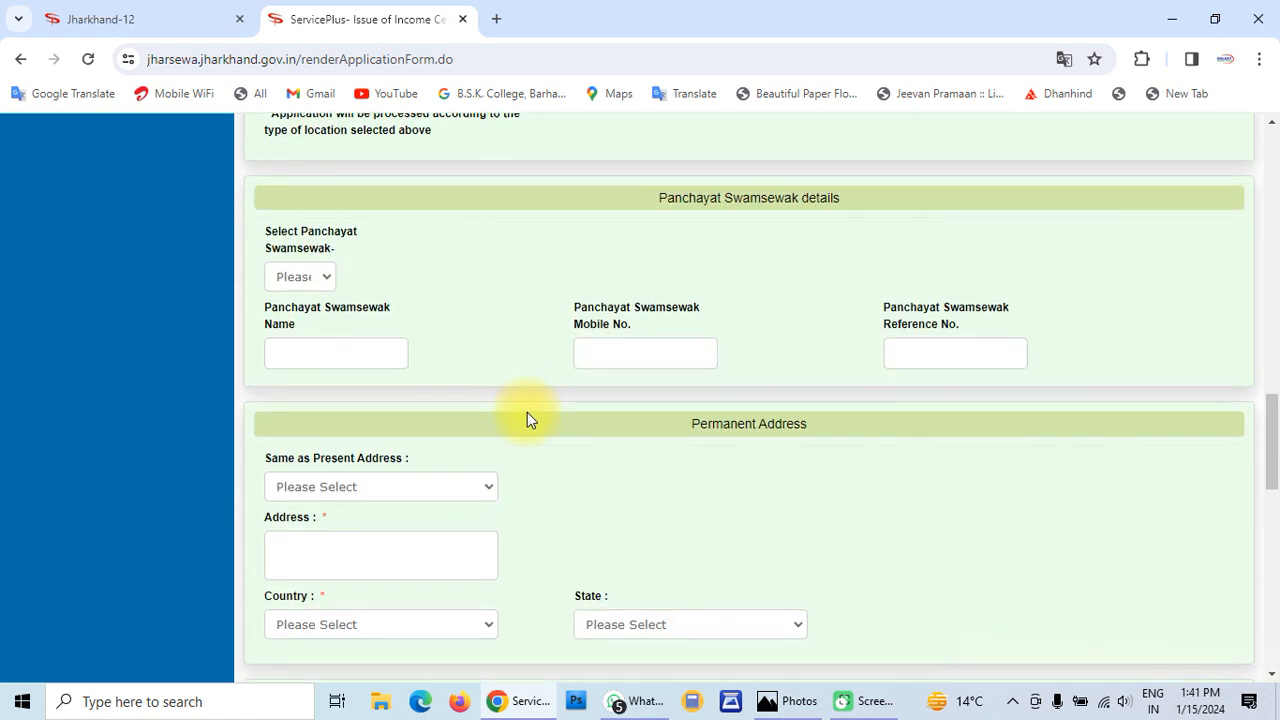
scroll(527, 412, "down", 2)
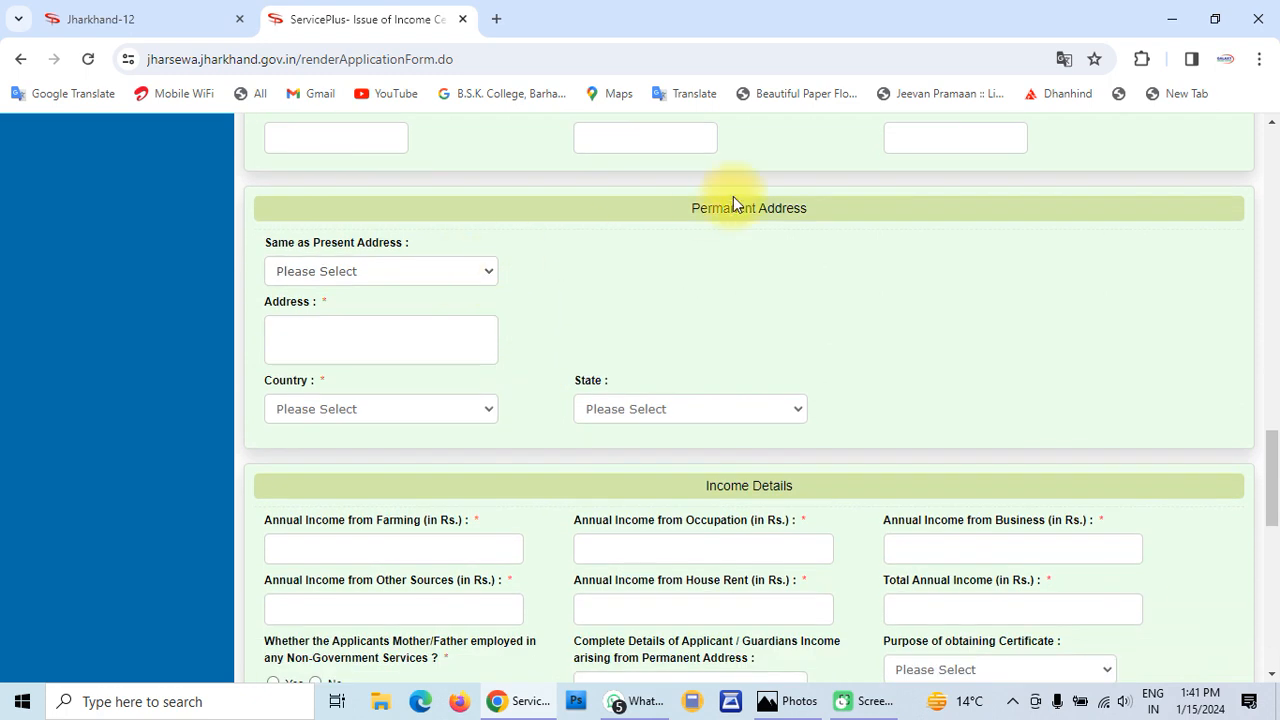
left_click(369, 270)
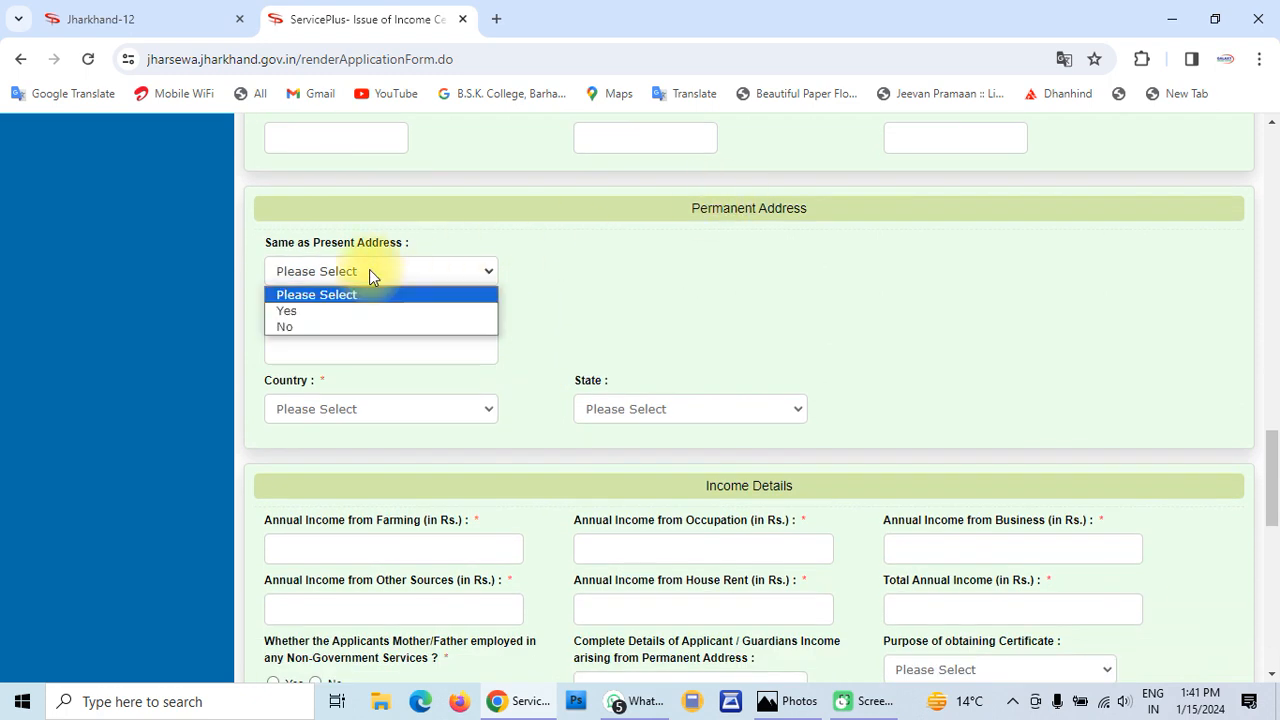
left_click(320, 312)
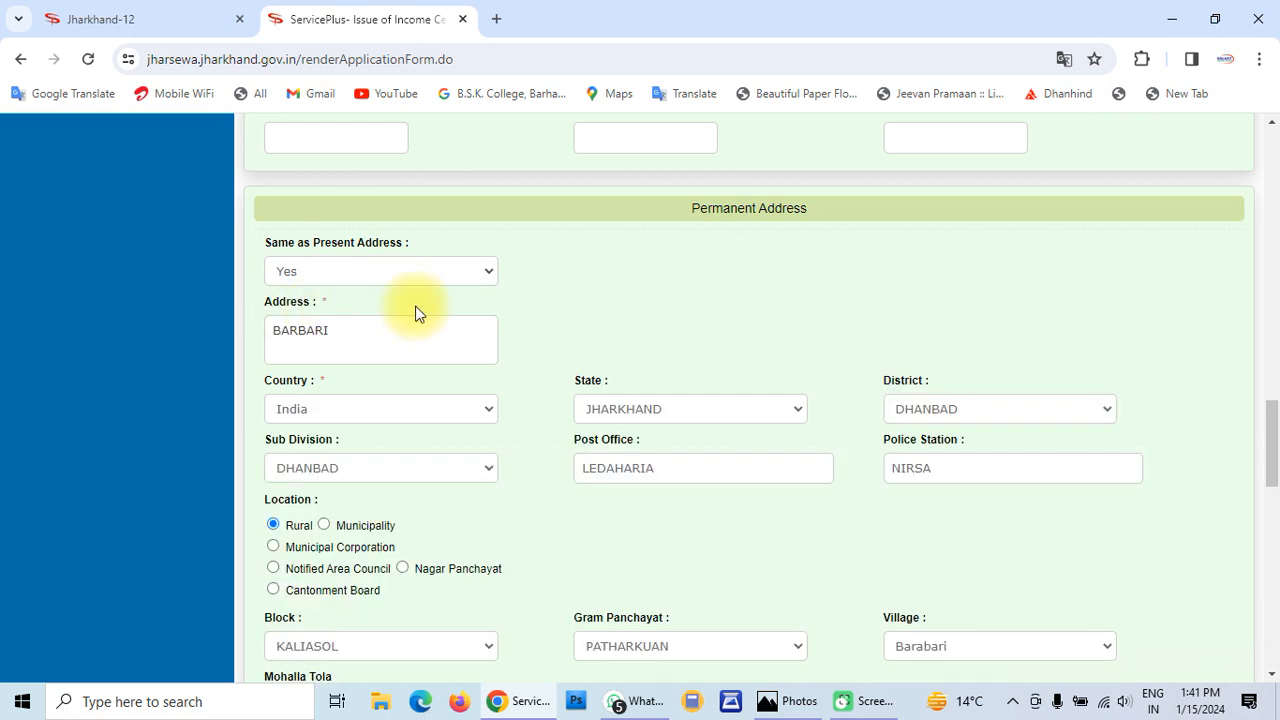
scroll(418, 313, "down", 2)
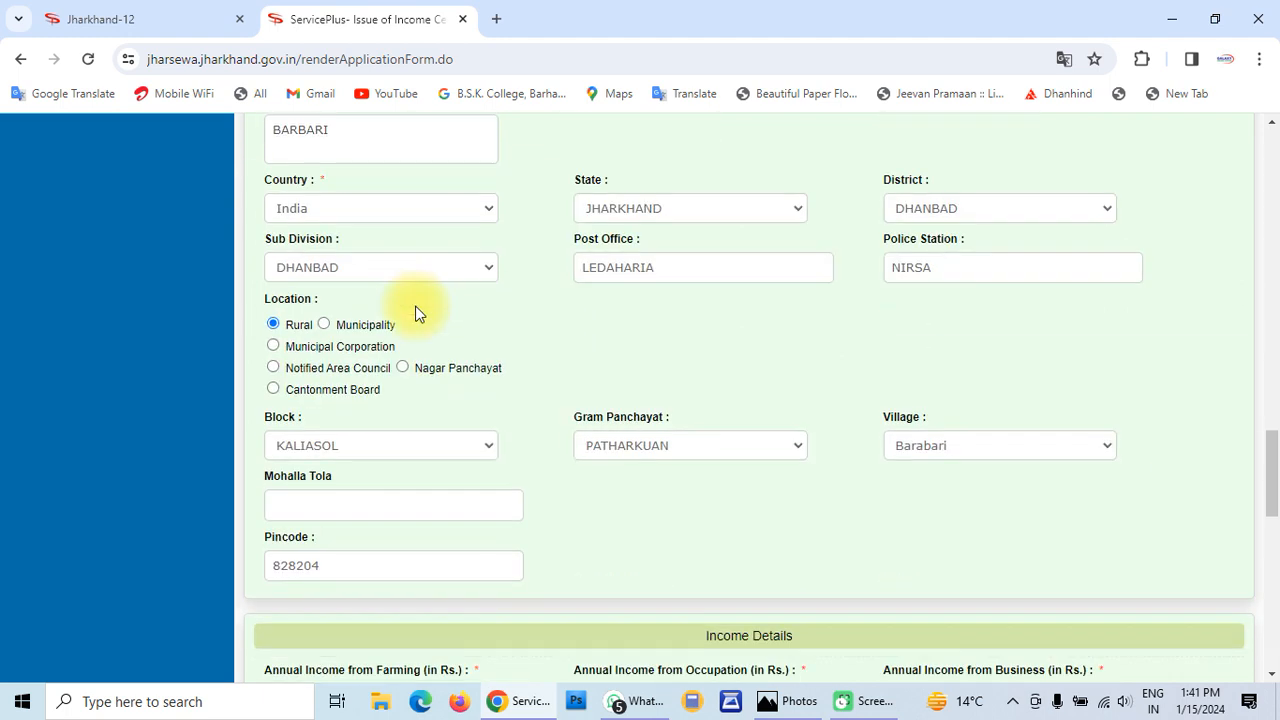
scroll(418, 313, "down", 4)
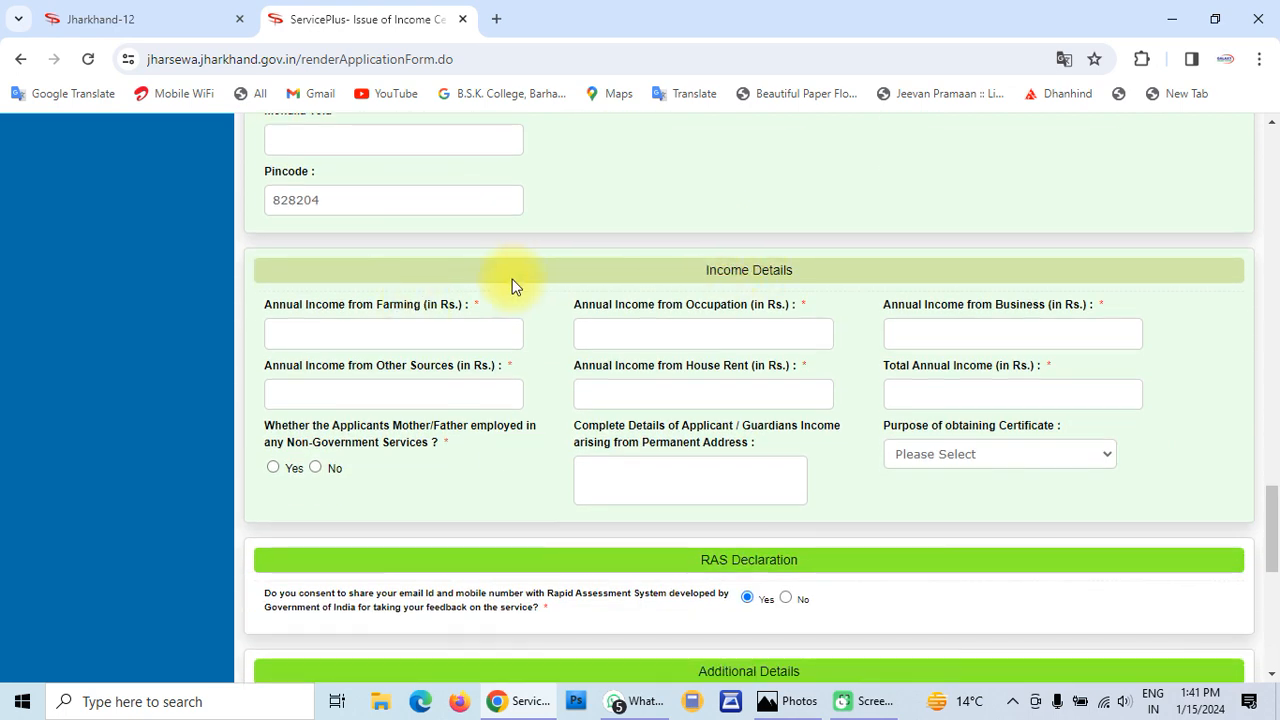
Enter annual incomes: farming 30000, occupation 0, business 0, other sources 50000, house rent 0
left_click(355, 335)
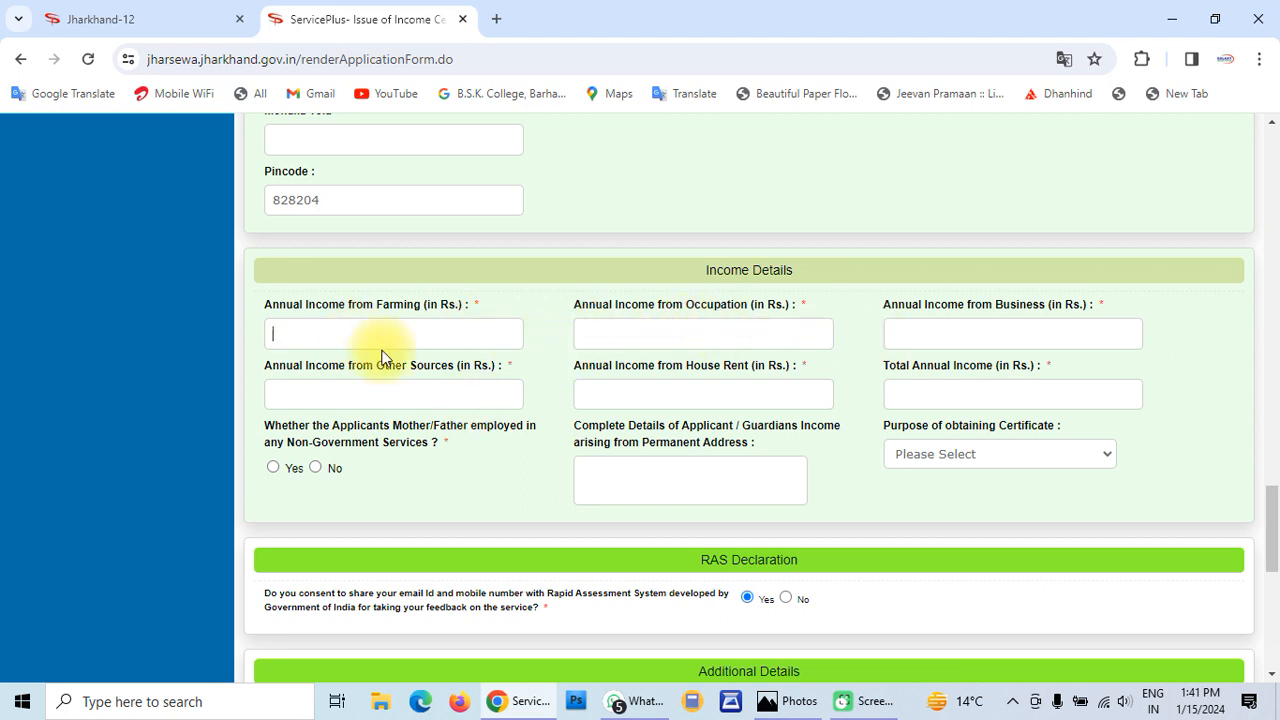
left_click(345, 336)
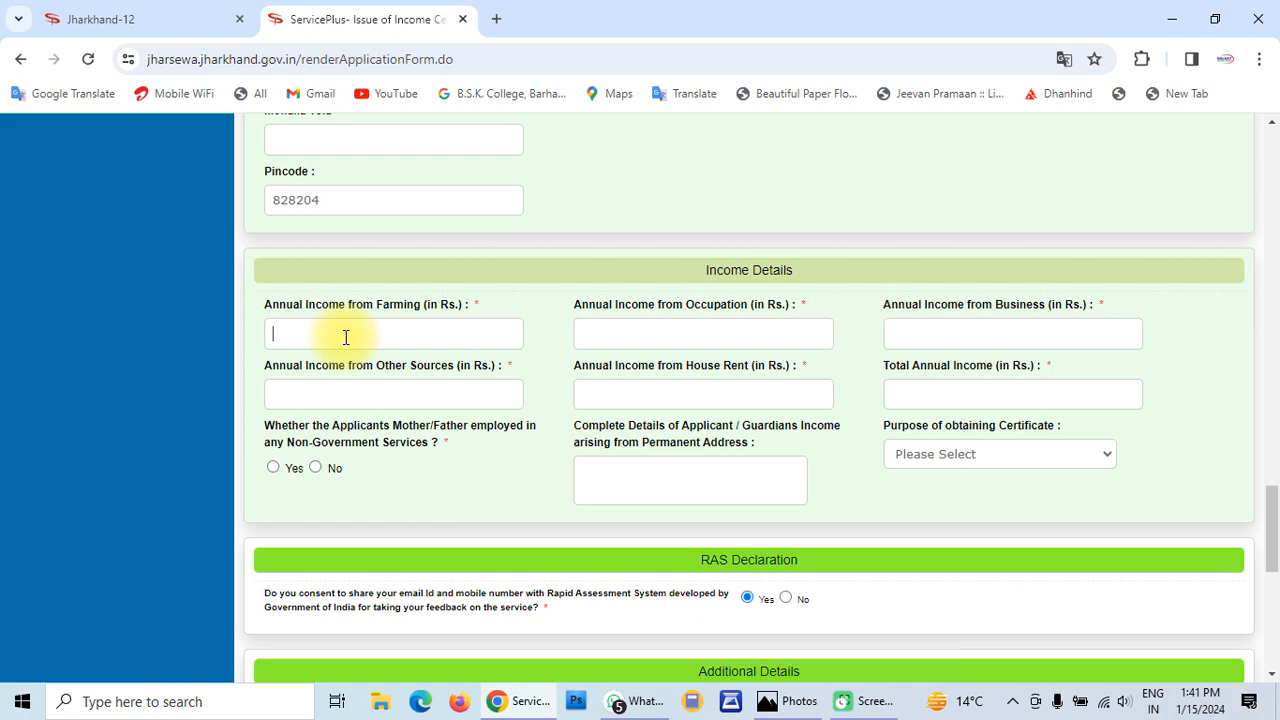
type("30000")
left_click(635, 338)
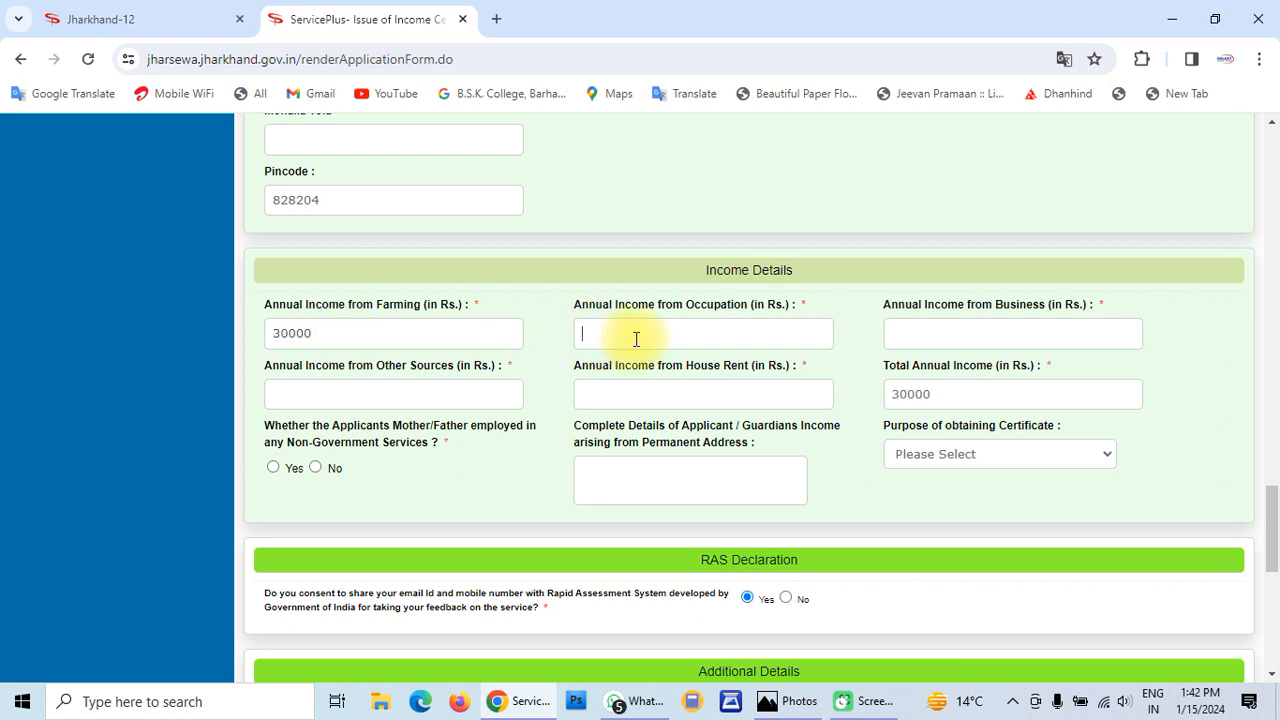
type("0")
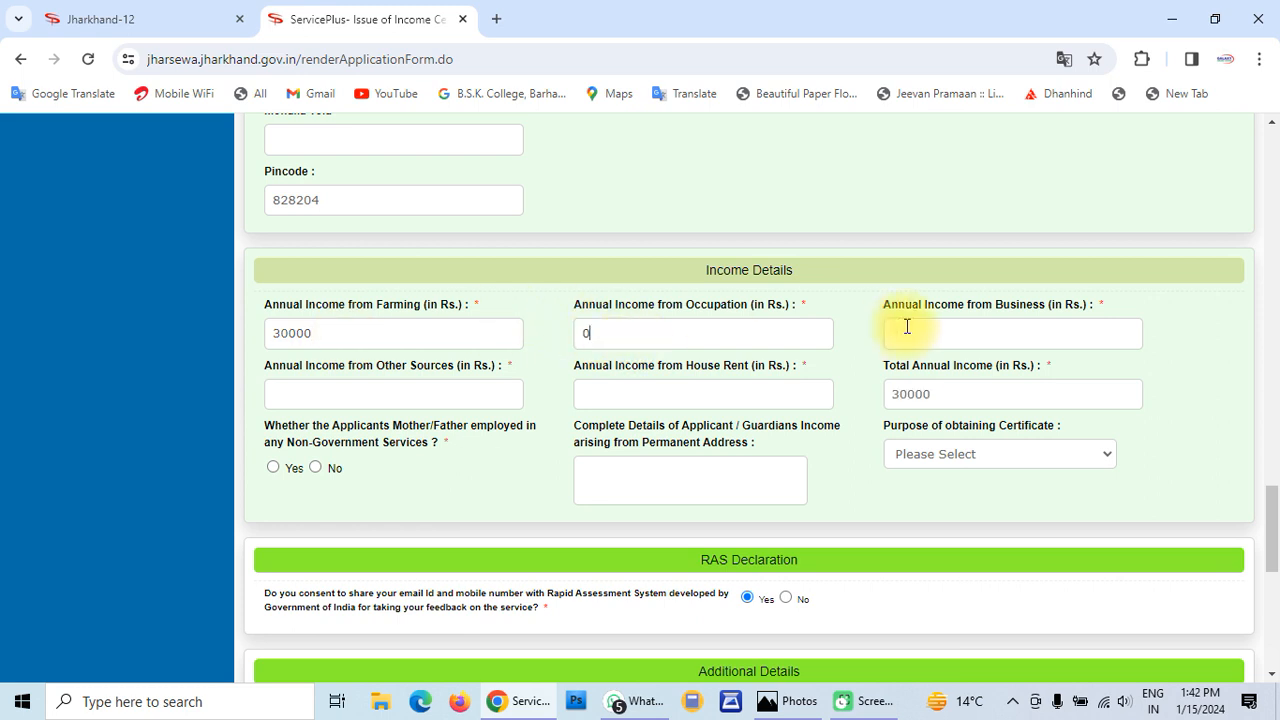
left_click(963, 336)
type("0")
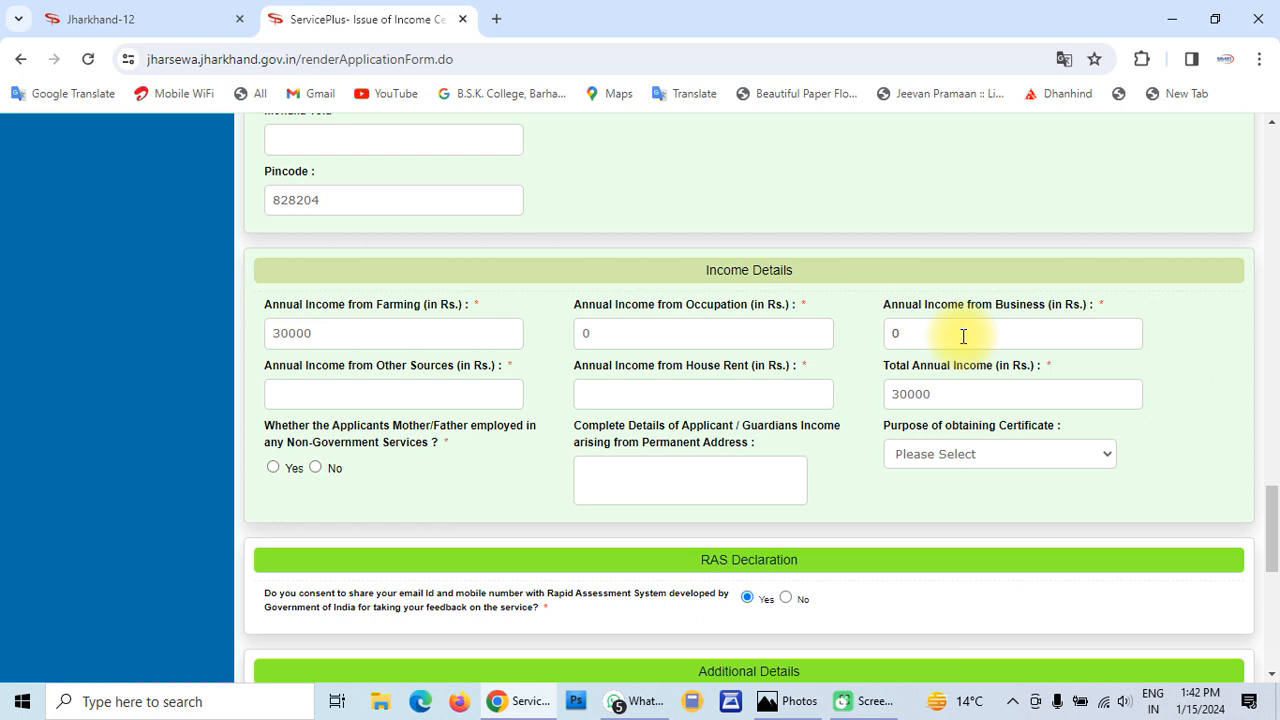
left_click(366, 392)
type("50000")
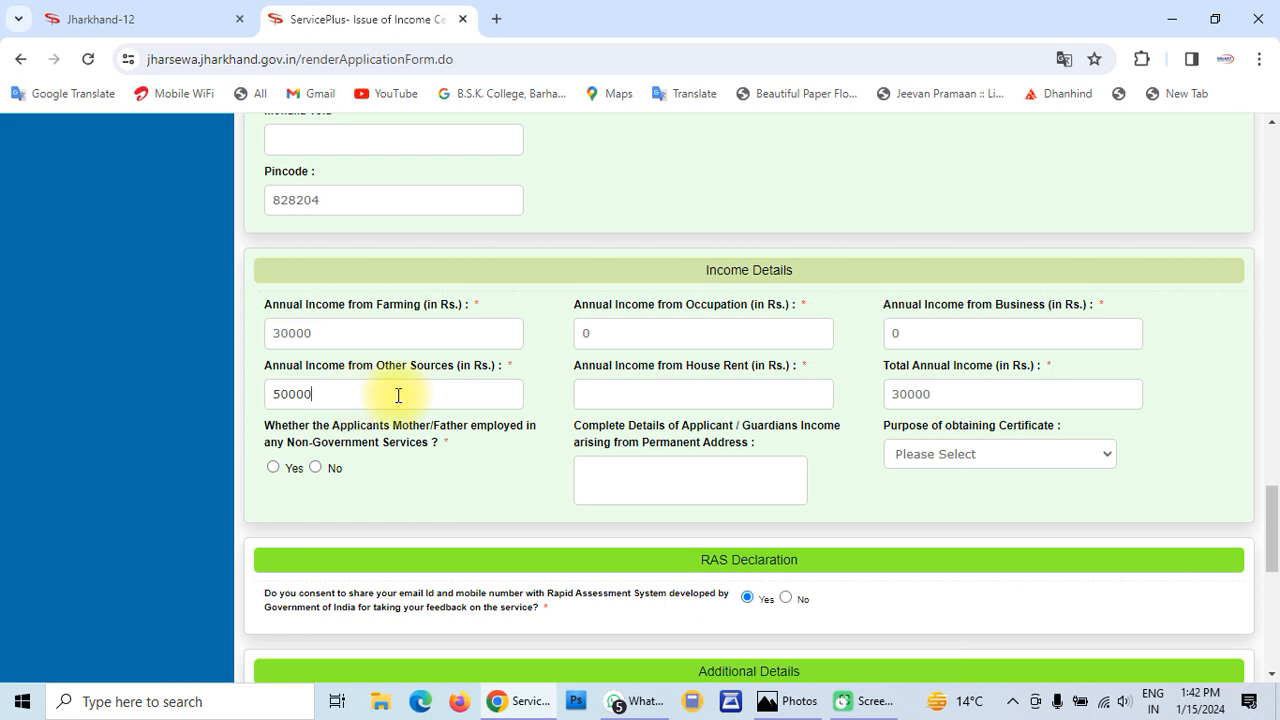
left_click(623, 390)
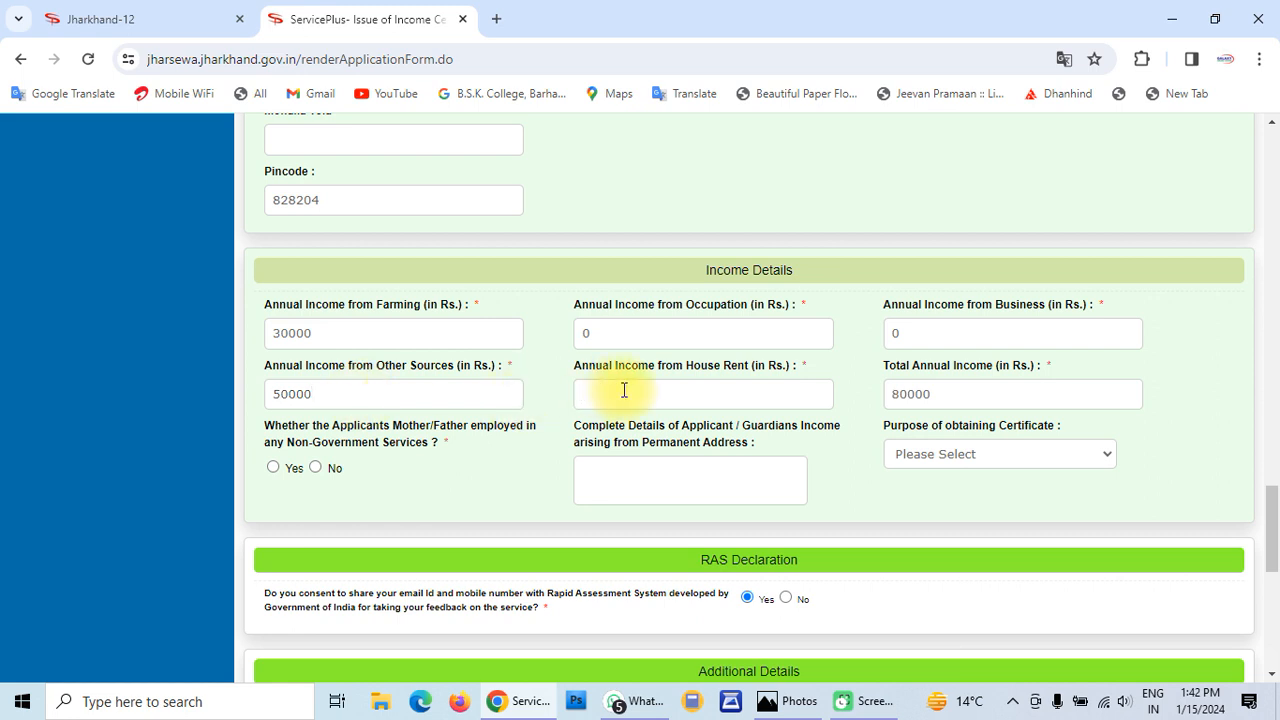
type("0")
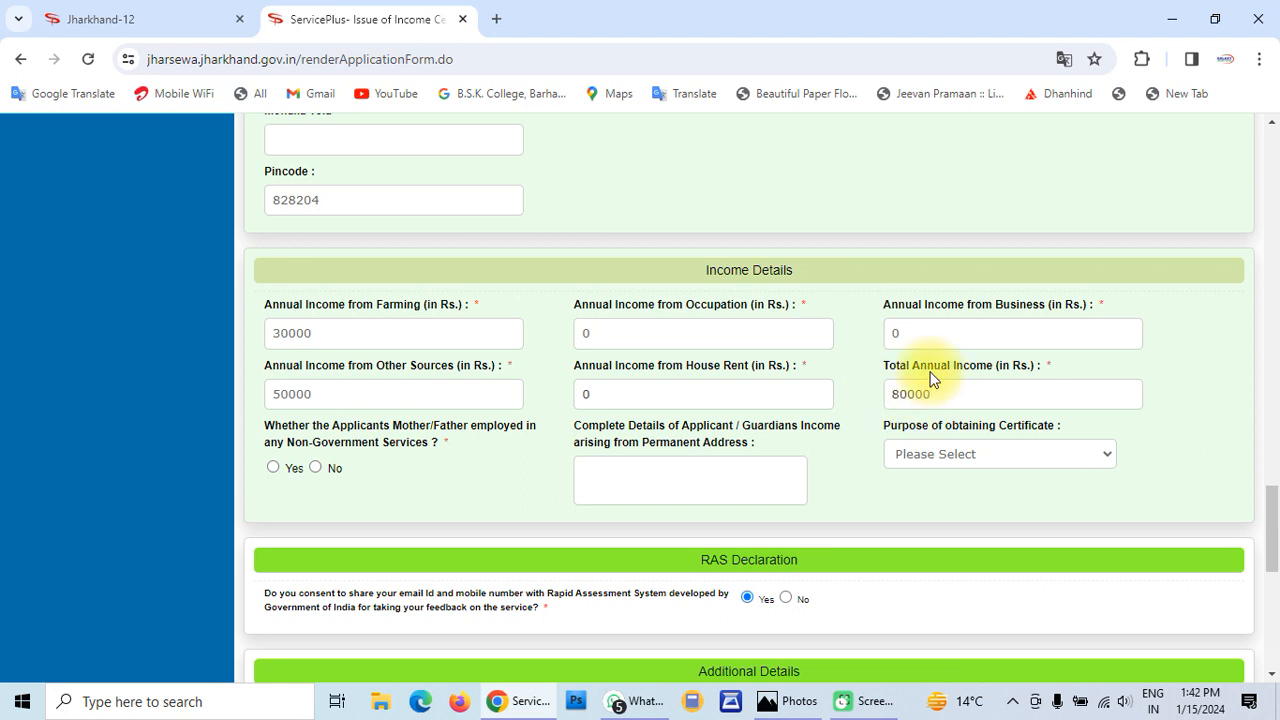
Answer No for parents employed in non-government service
scroll(903, 378, "down", 1)
scroll(903, 378, "down", 1)
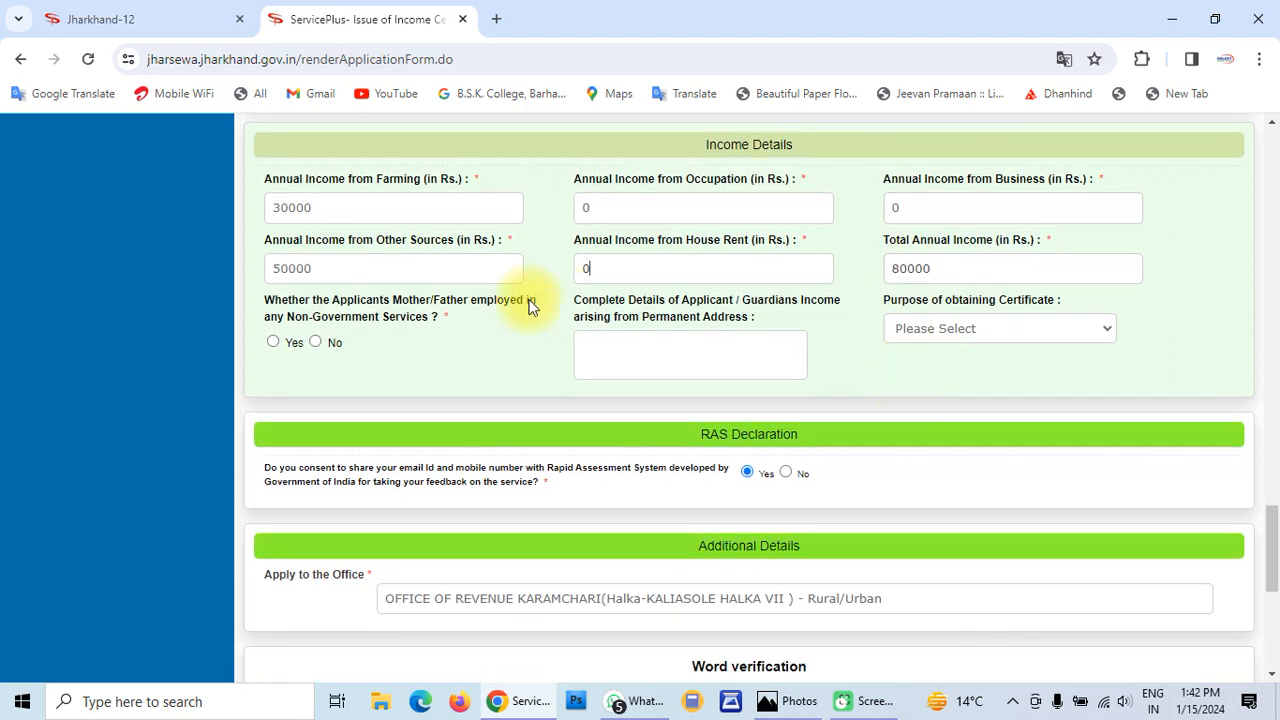
left_click(314, 342)
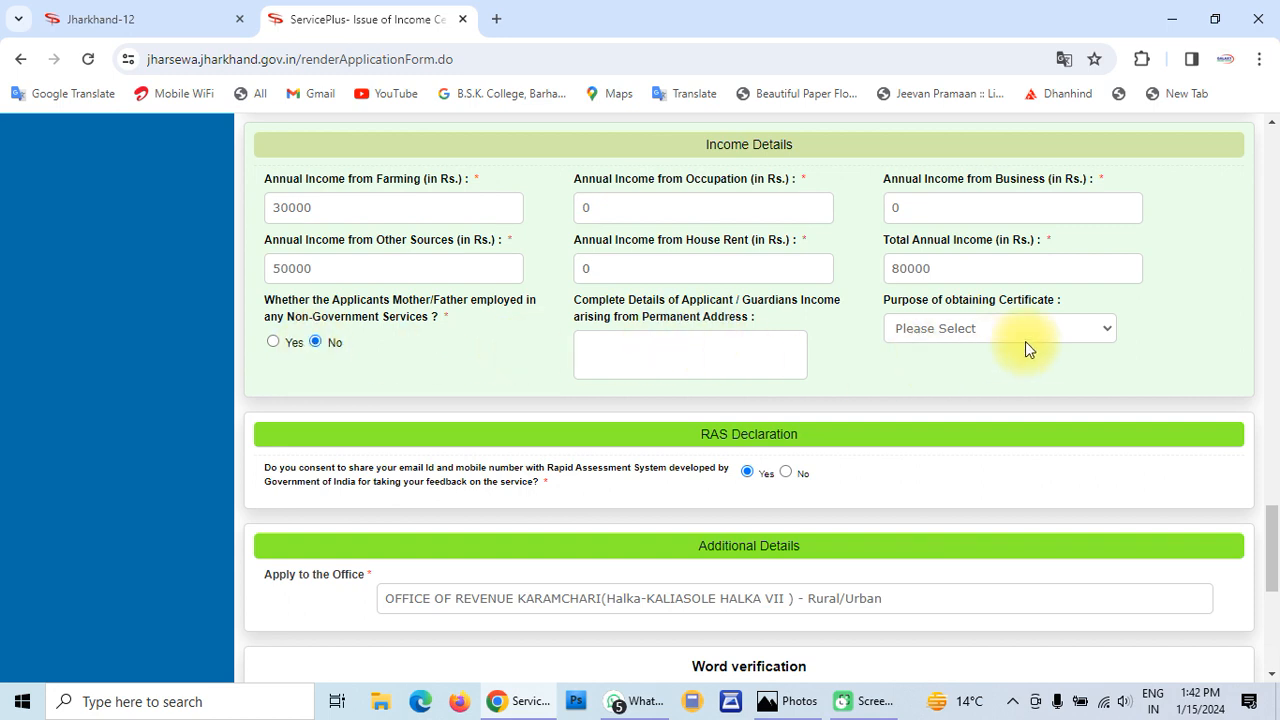
Enter the word-verification code 388755 and submit the income certificate application form
scroll(742, 354, "down", 2)
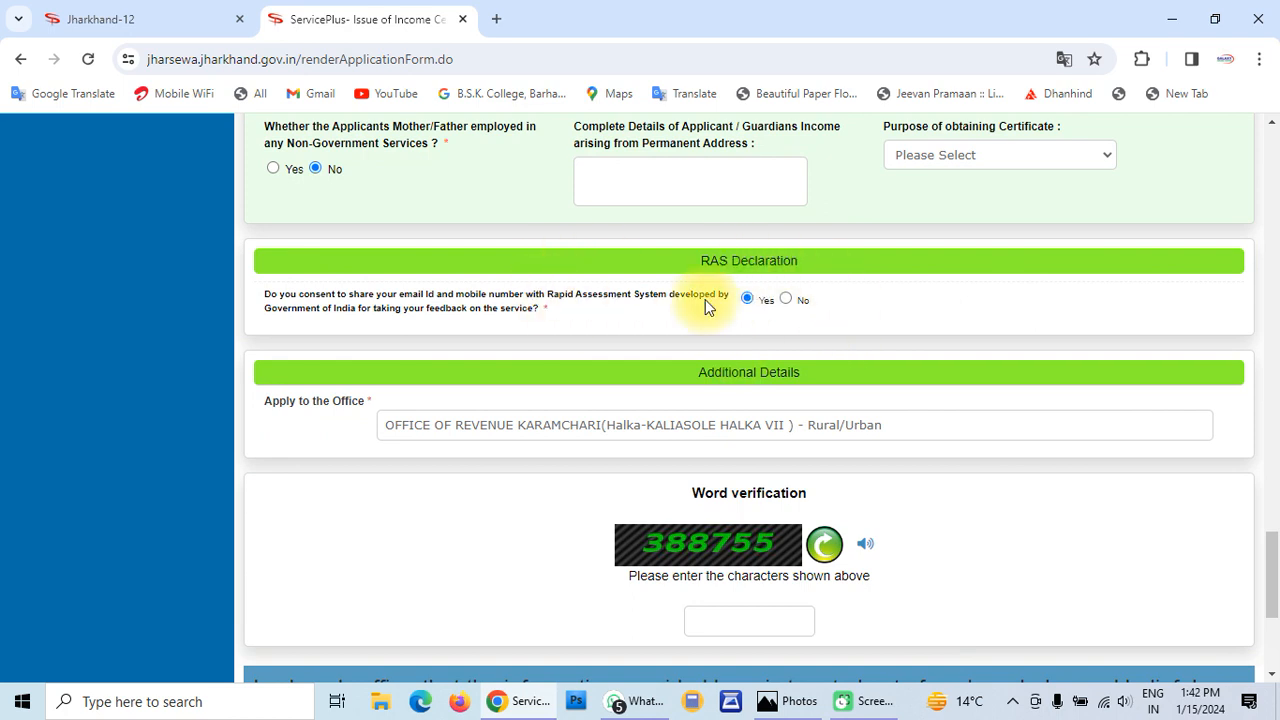
scroll(705, 299, "down", 2)
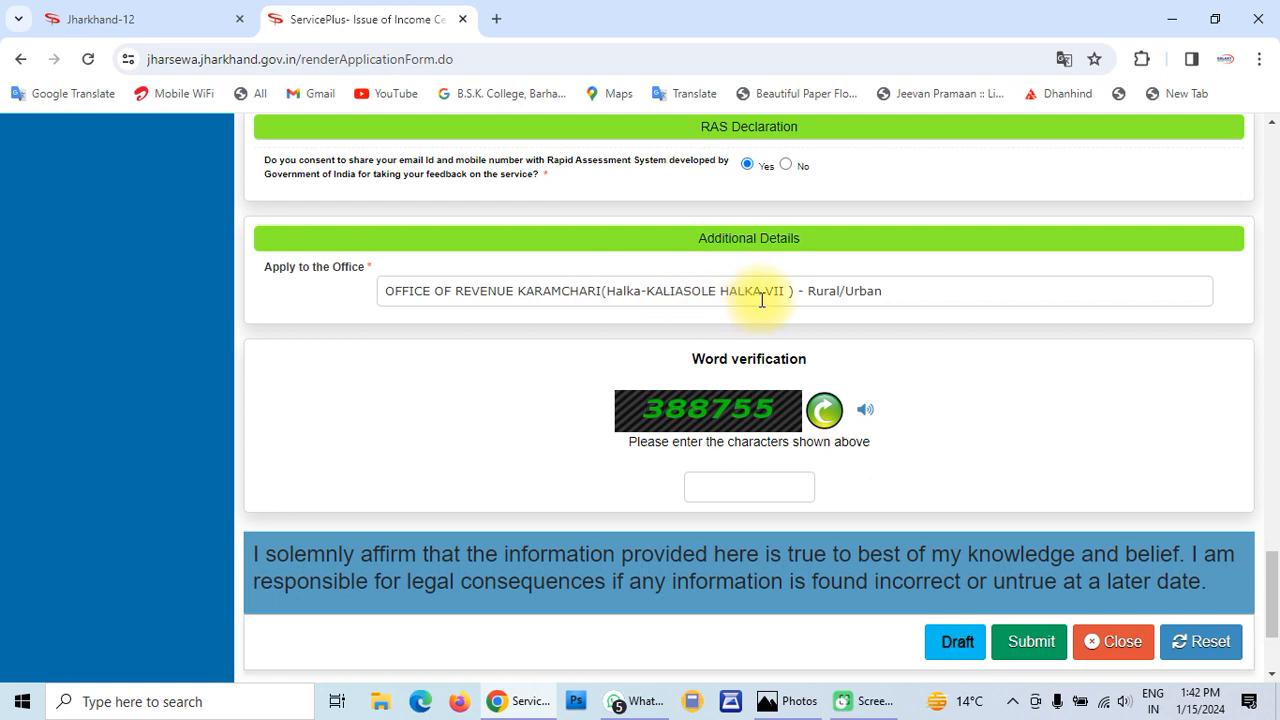
left_click(731, 488)
type("388755")
scroll(731, 488, "down", 2)
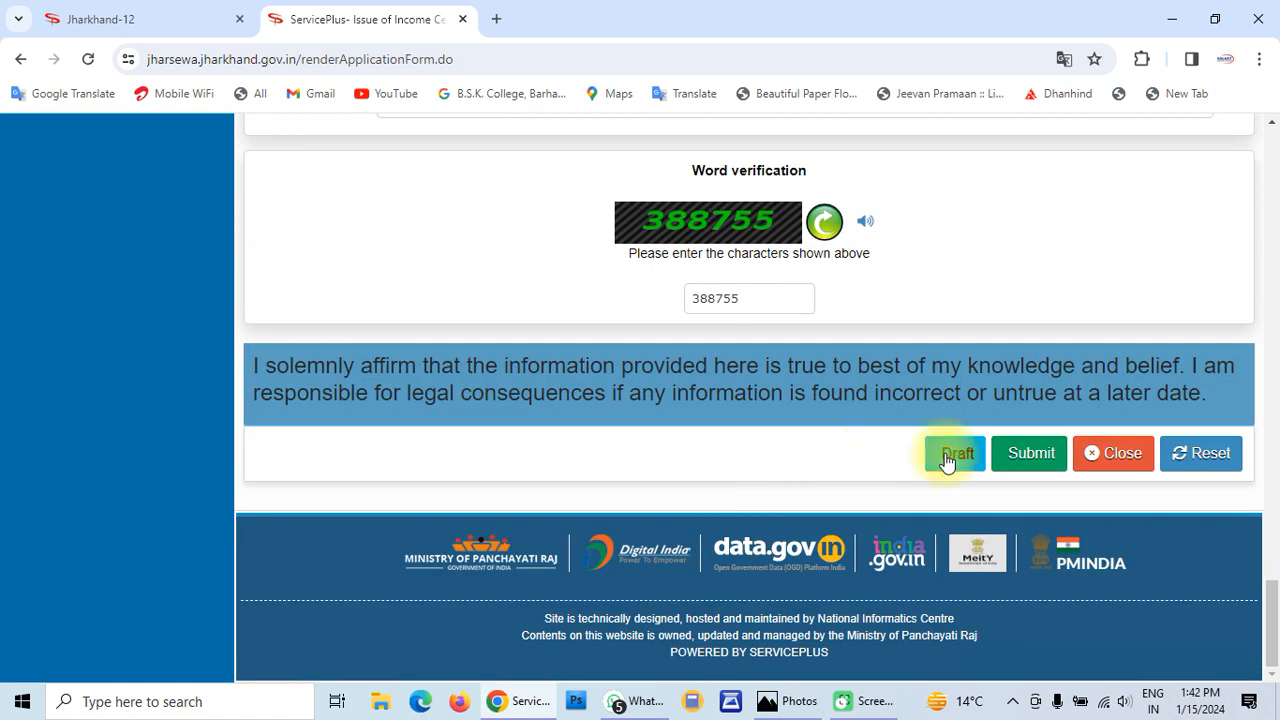
left_click(1019, 467)
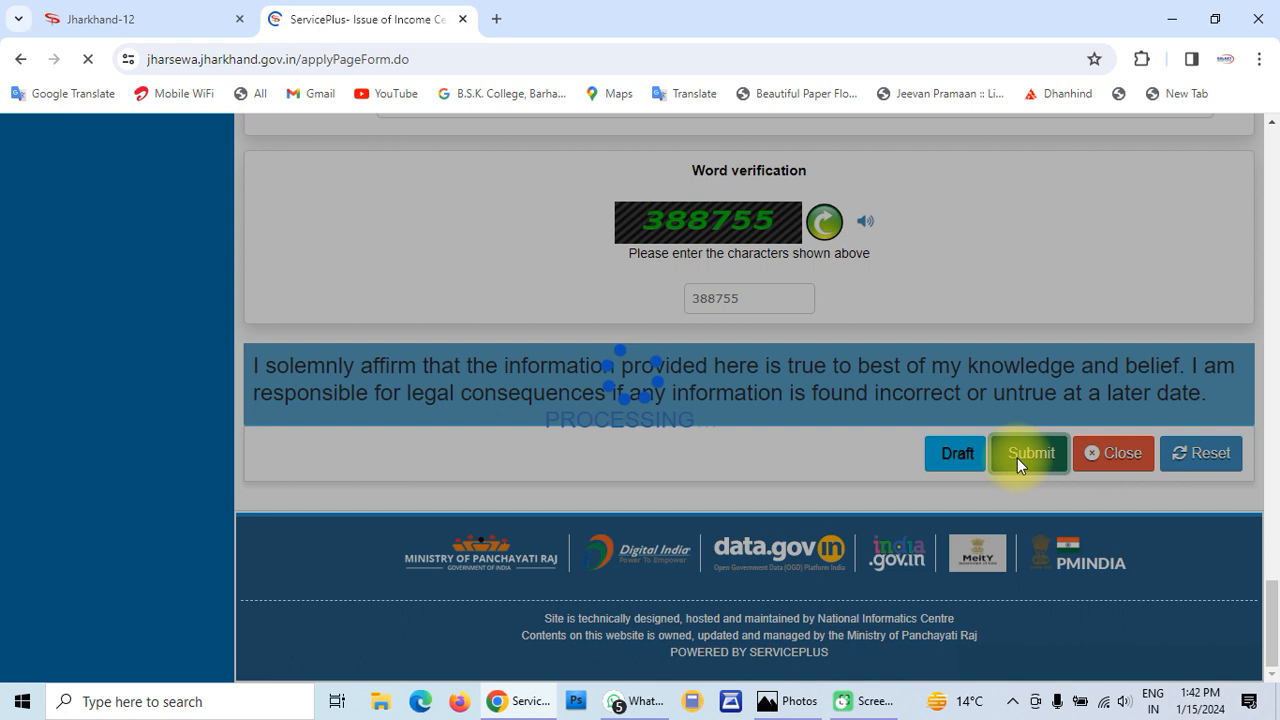
scroll(772, 342, "down", 15)
scroll(768, 346, "up", 1)
scroll(768, 346, "up", 15)
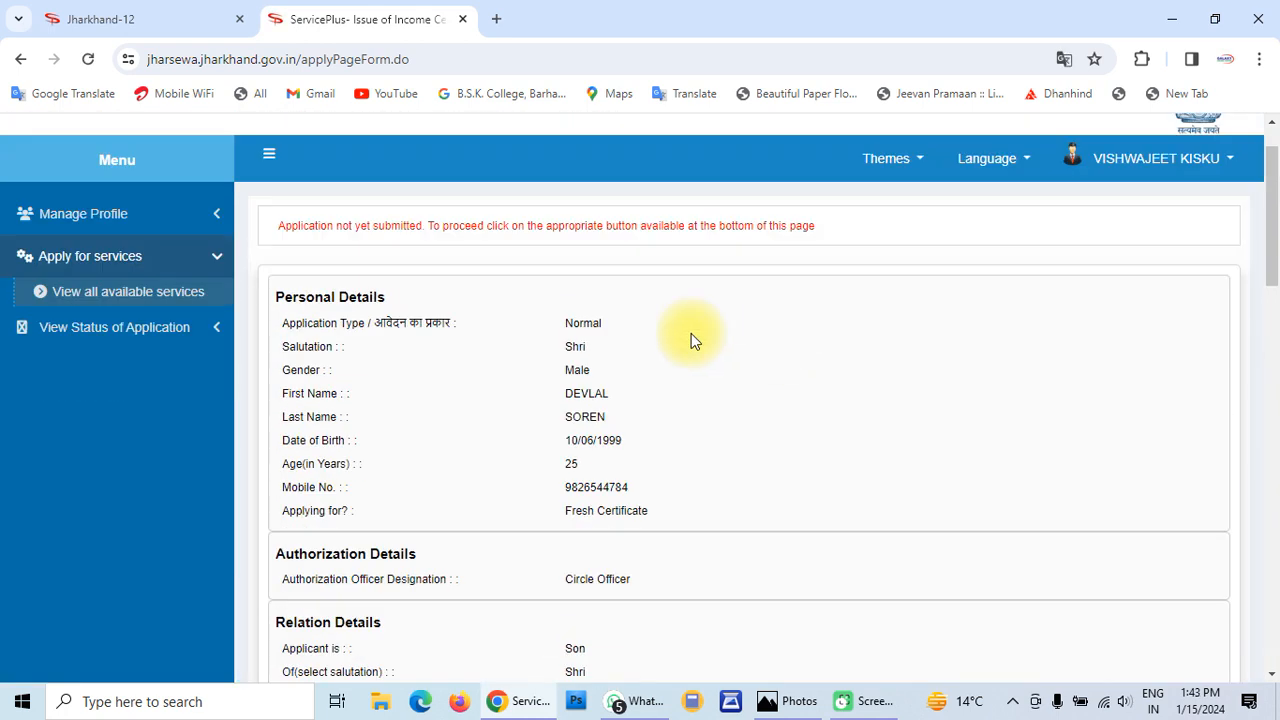
scroll(596, 338, "down", 2)
scroll(597, 340, "down", 5)
scroll(596, 338, "down", 2)
scroll(596, 332, "down", 2)
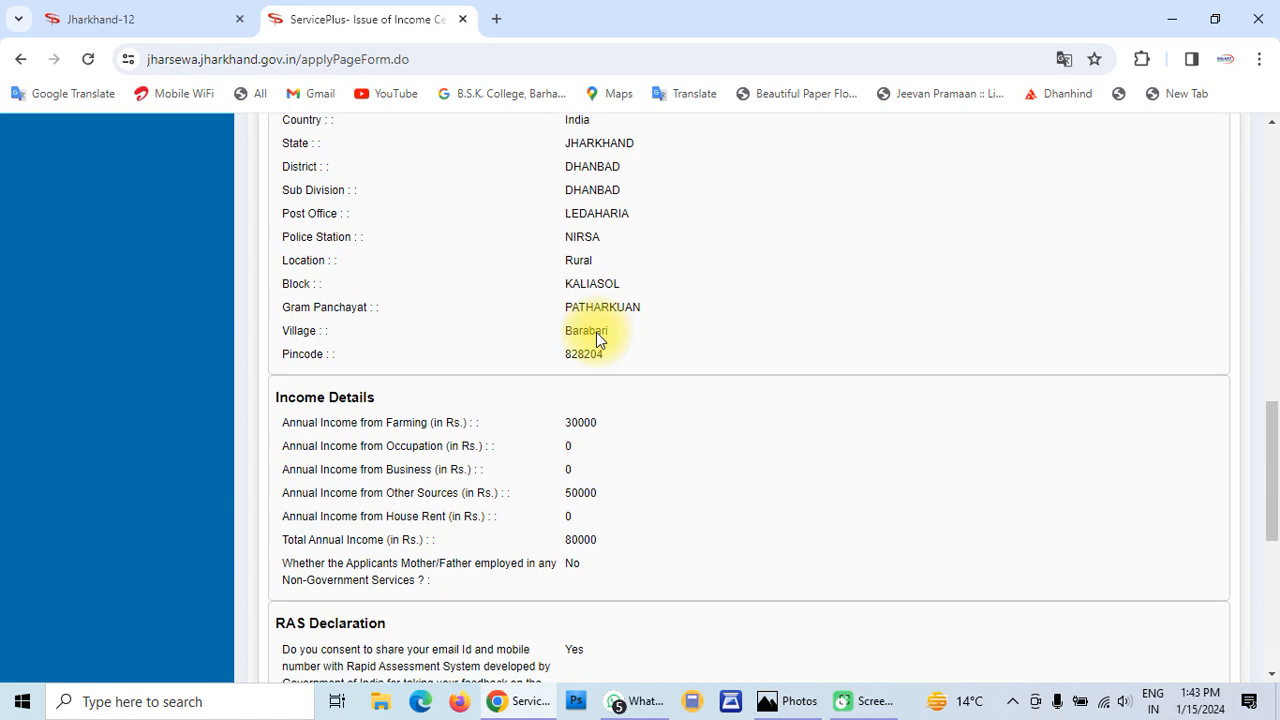
scroll(596, 332, "down", 2)
scroll(596, 332, "down", 3)
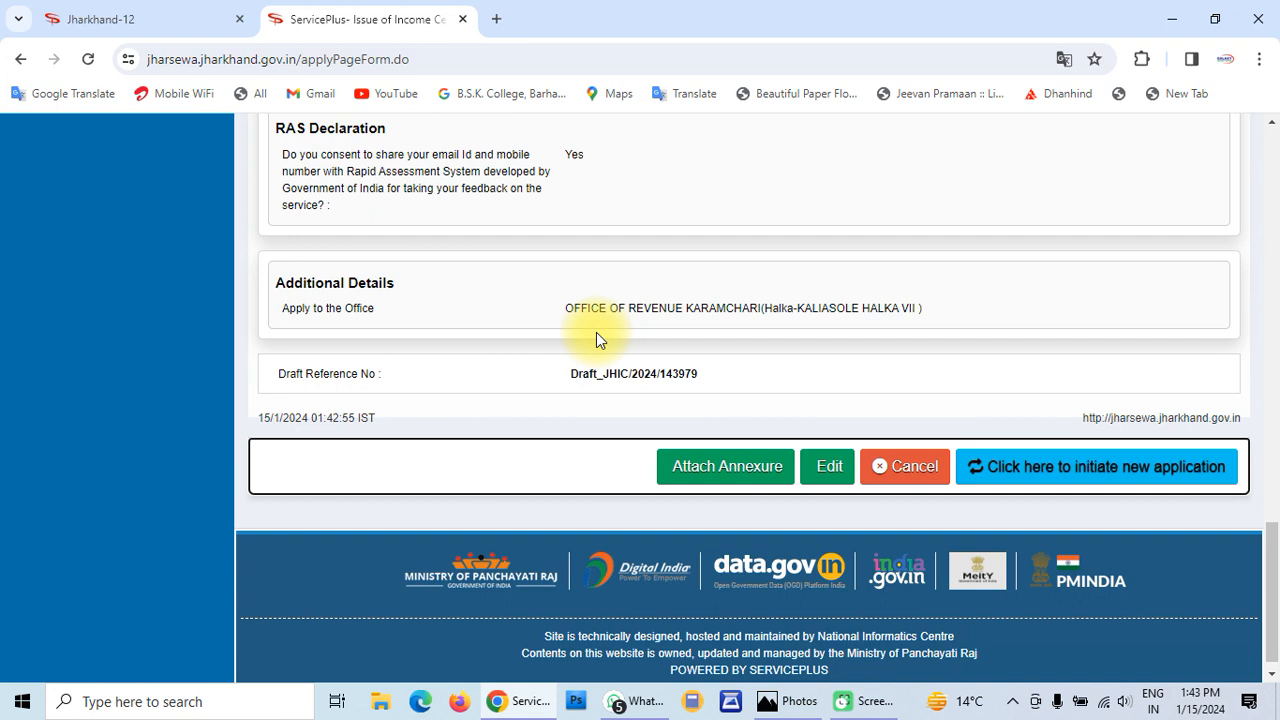
scroll(596, 332, "up", 1)
scroll(596, 332, "down", 1)
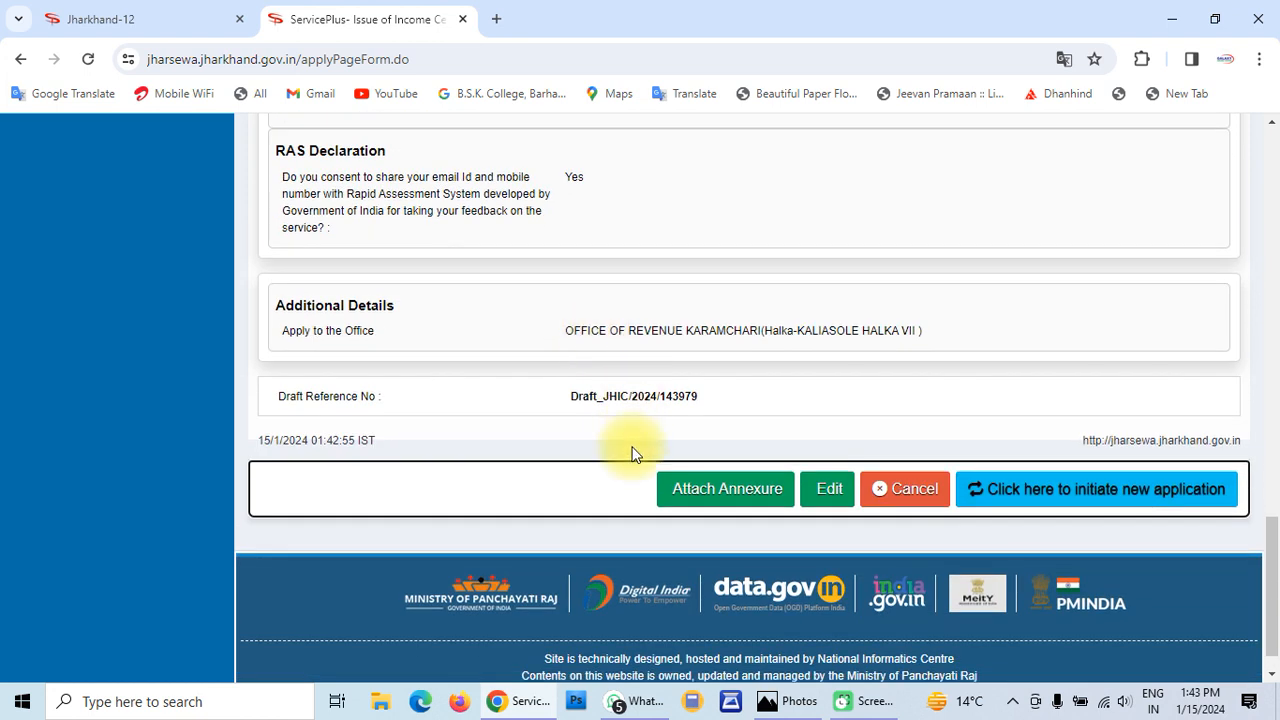
Select Income Related Affidavit as the enclosure, attach null (2).pdf and save it
left_click(736, 499)
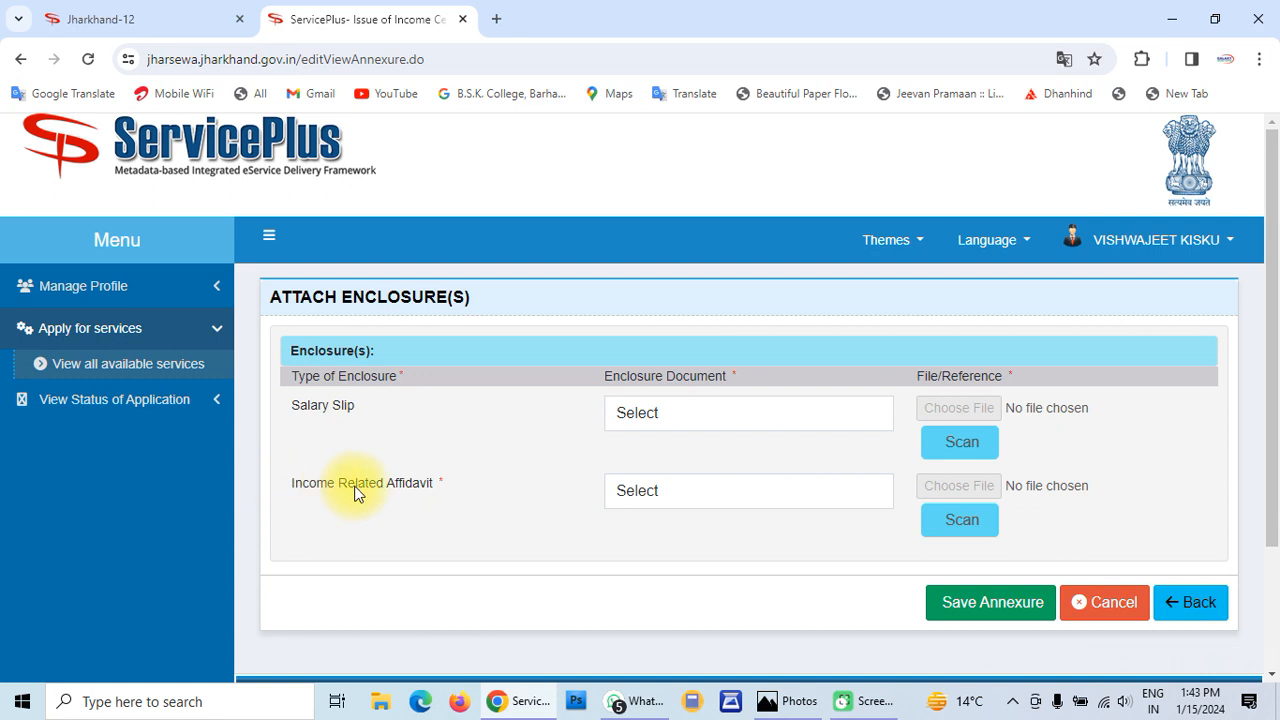
left_click(701, 496)
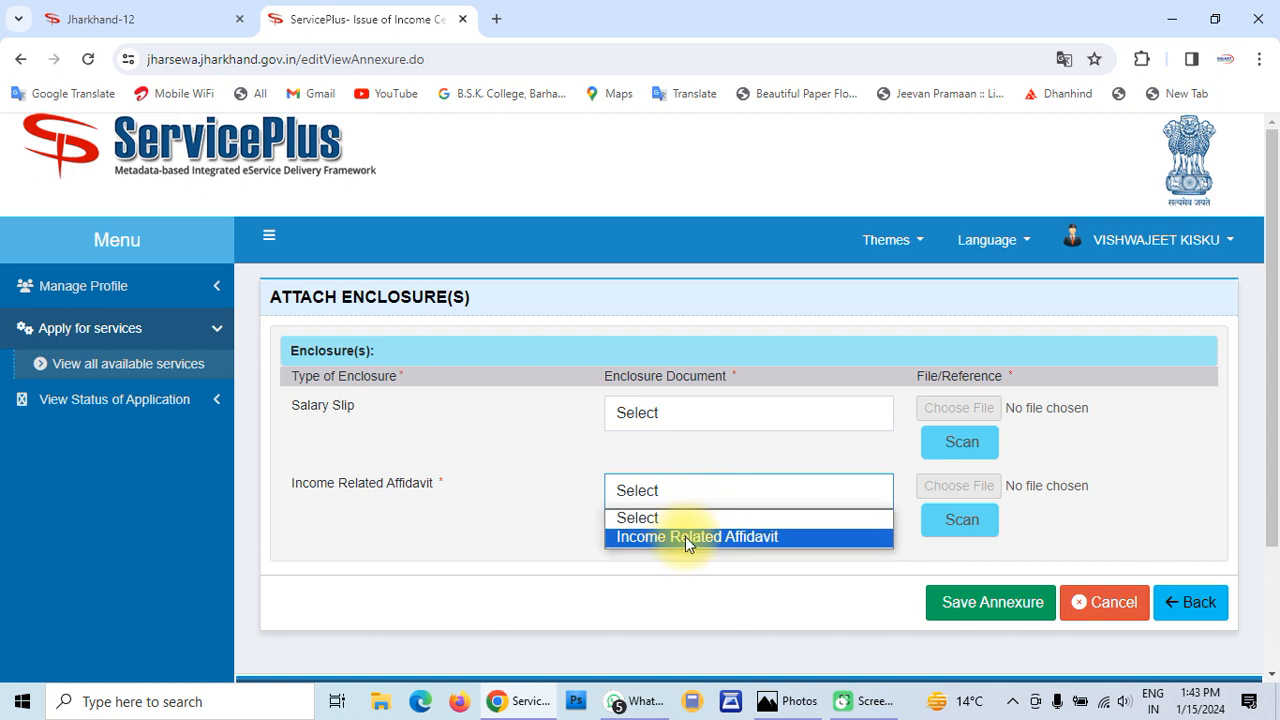
left_click(693, 537)
scroll(691, 543, "down", 2)
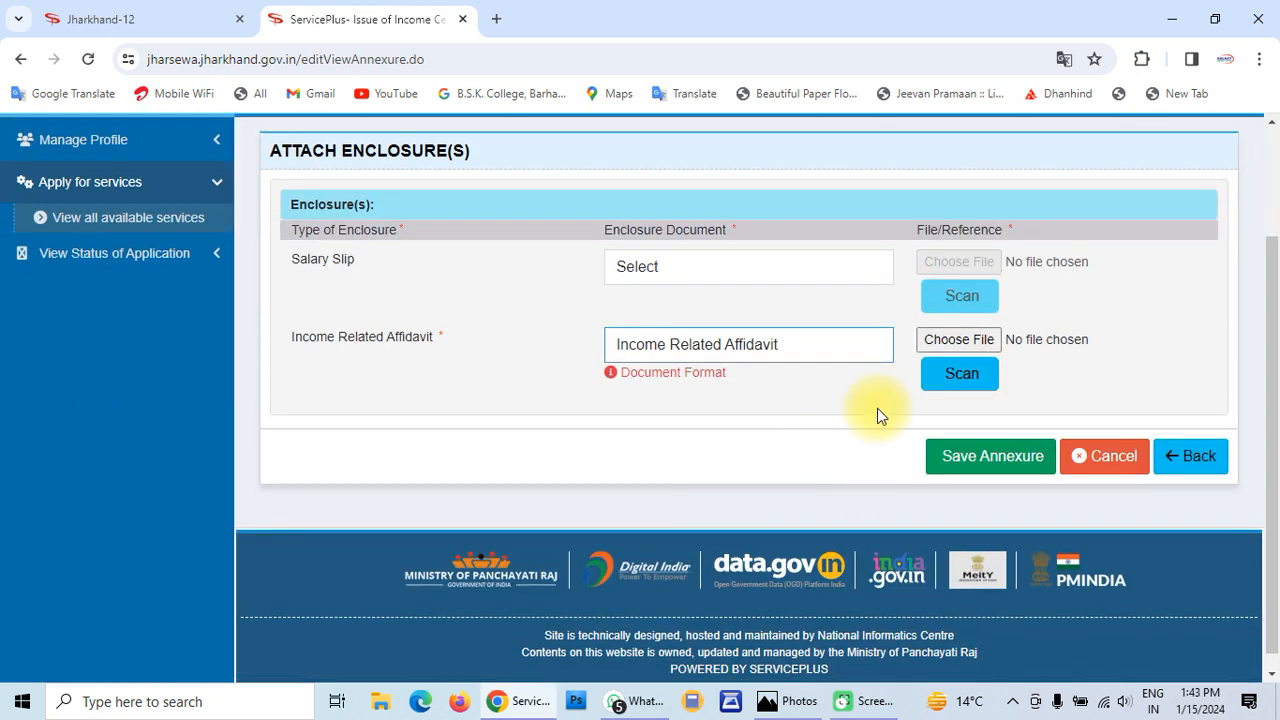
left_click(945, 340)
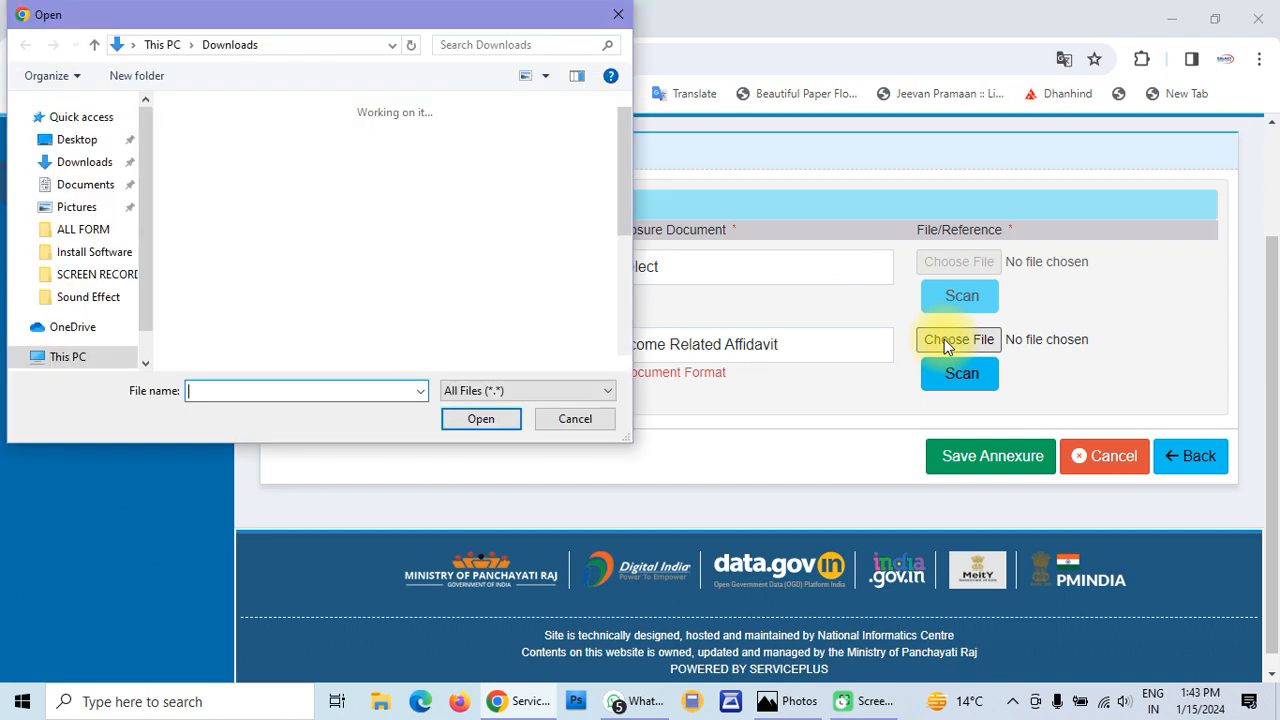
left_click(335, 185)
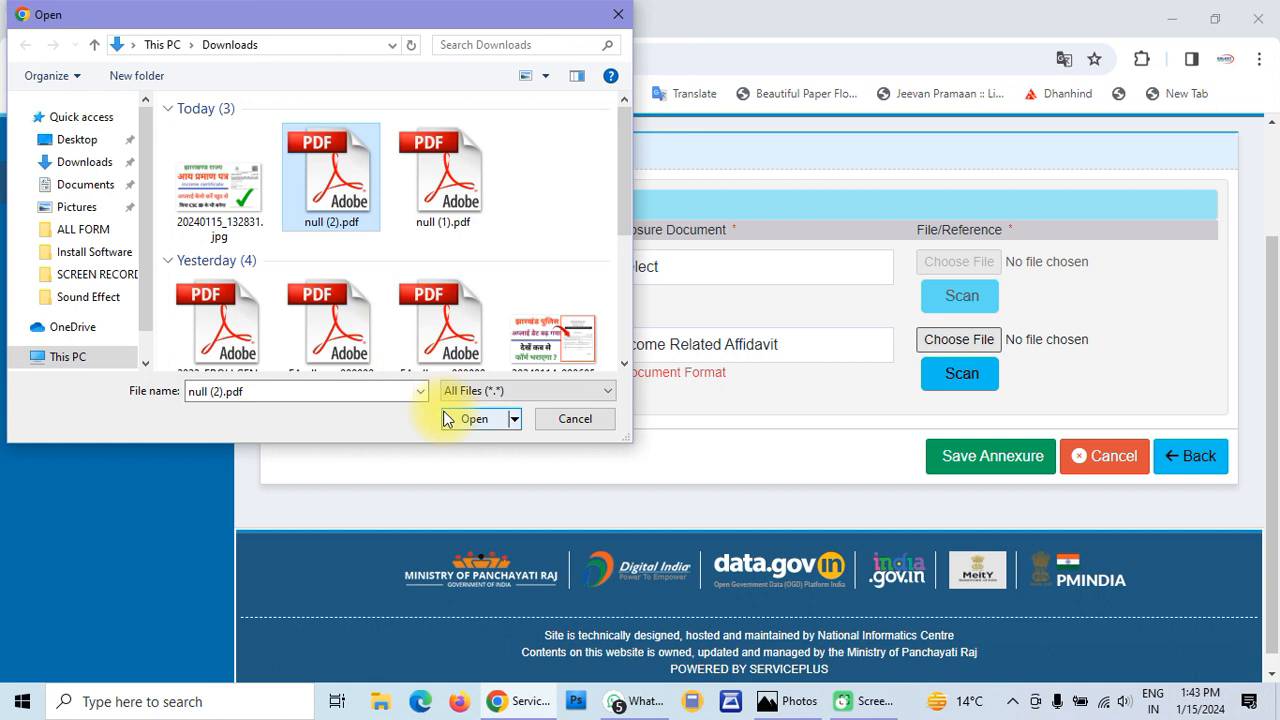
left_click(472, 418)
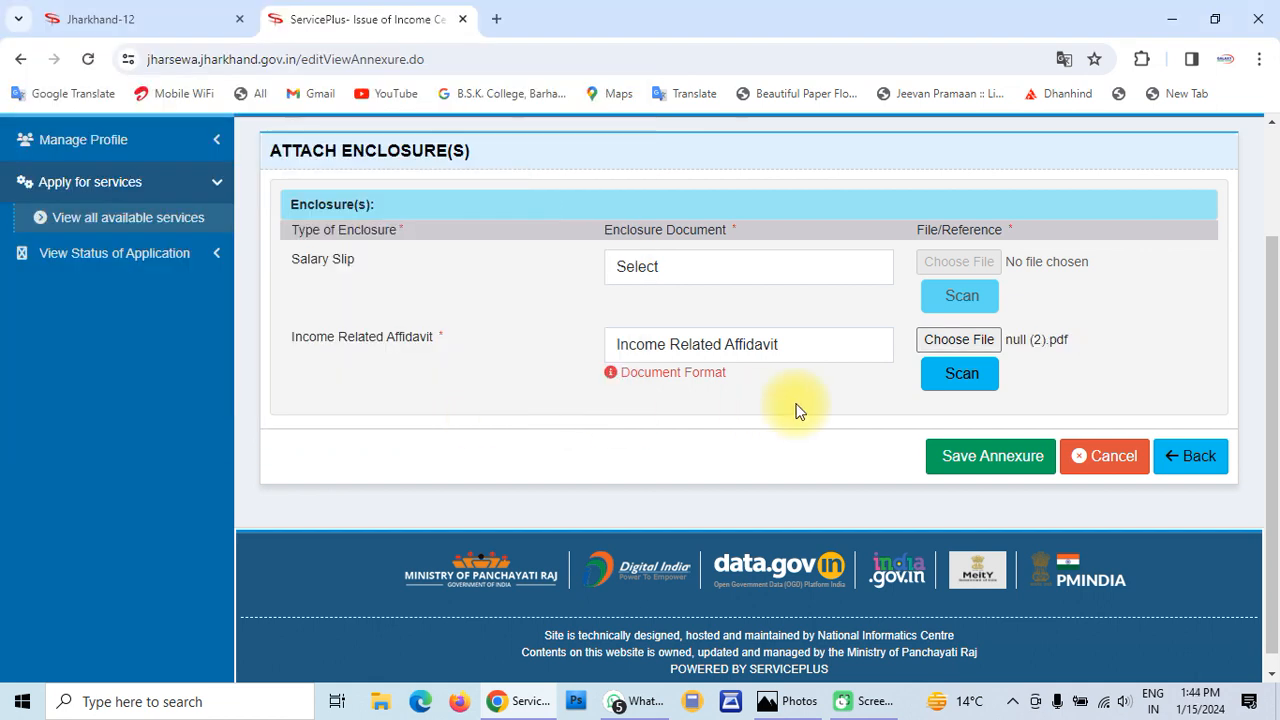
left_click(983, 459)
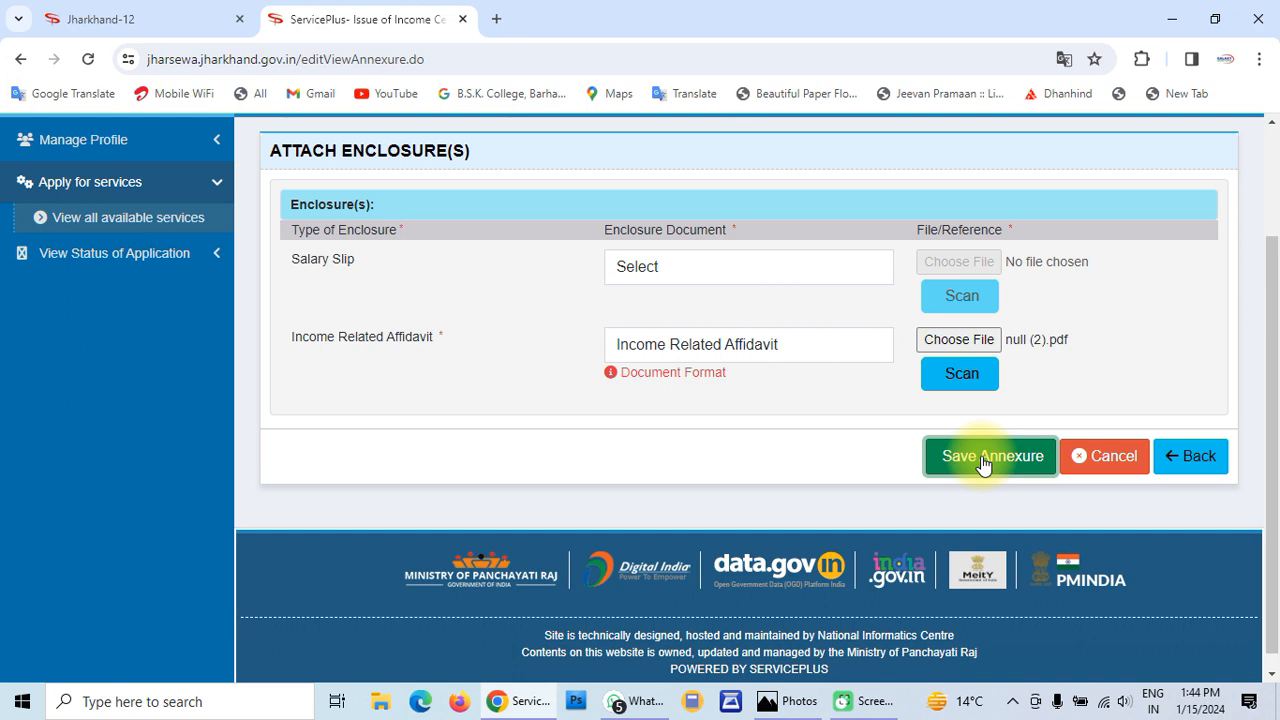
Retry saving the affidavit annexure and wait out the Page Unresponsive prompt until it loads
left_click(983, 459)
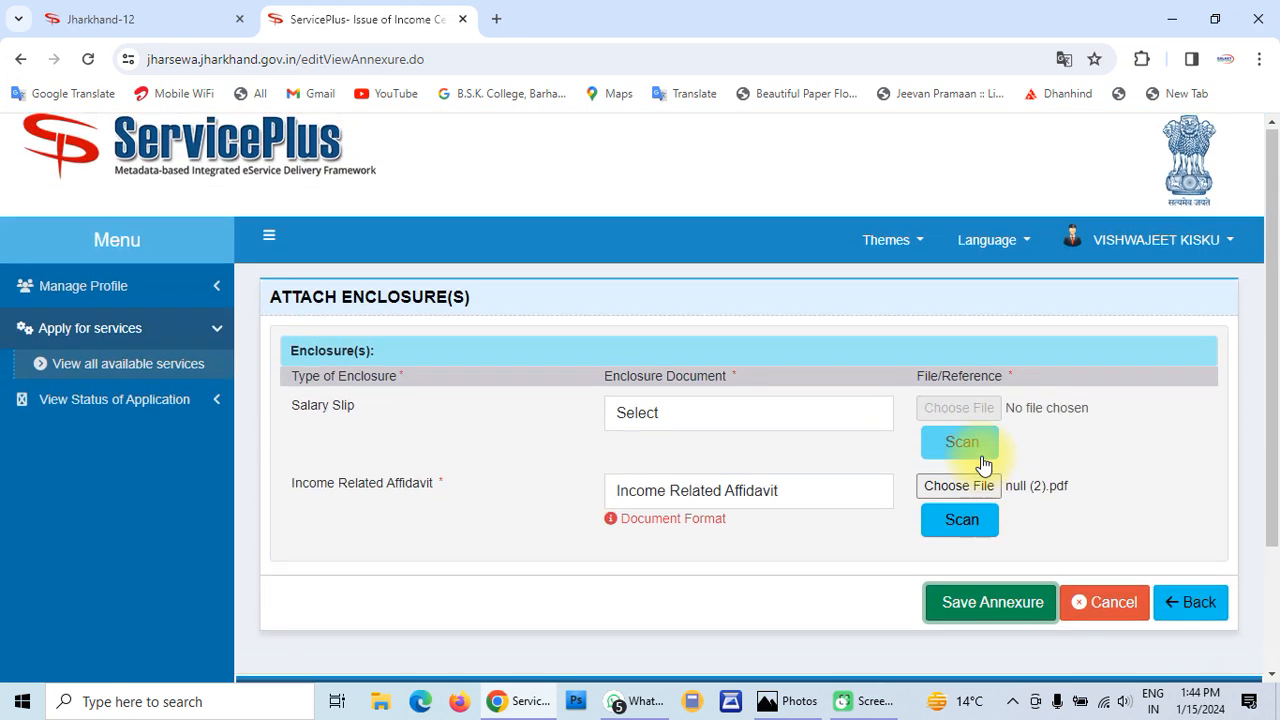
scroll(983, 462, "down", 2)
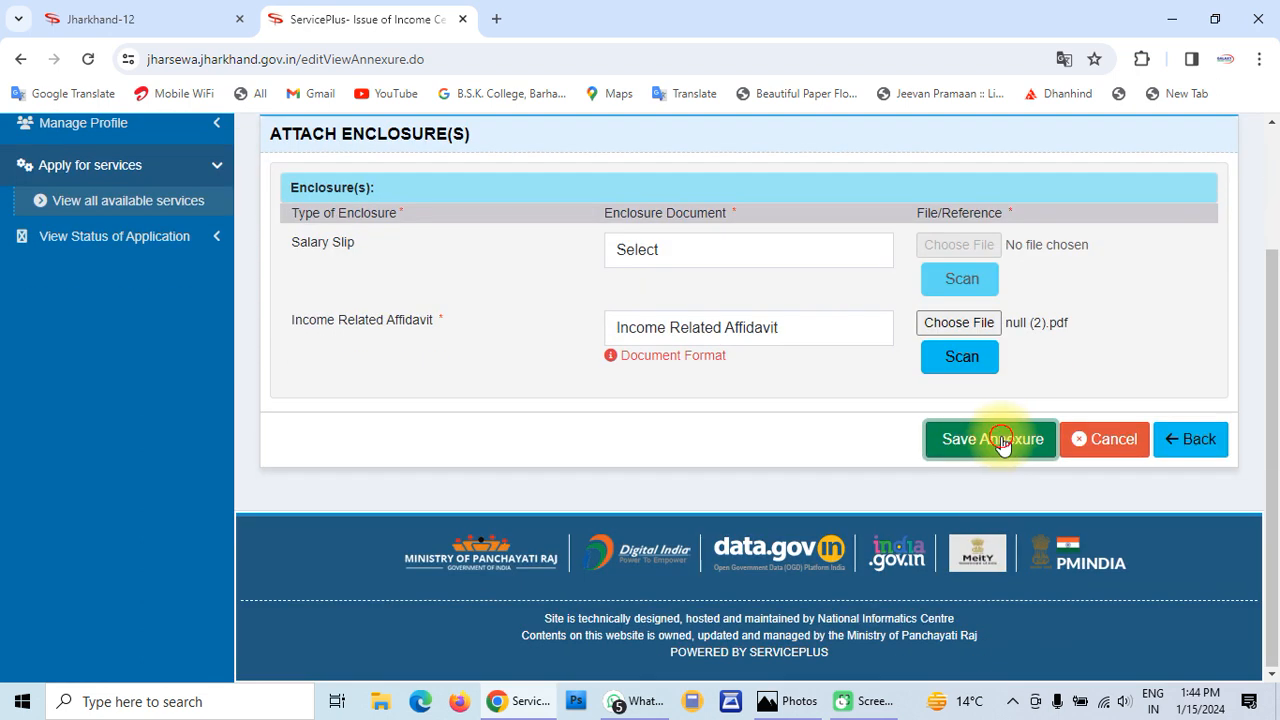
left_click(1002, 438)
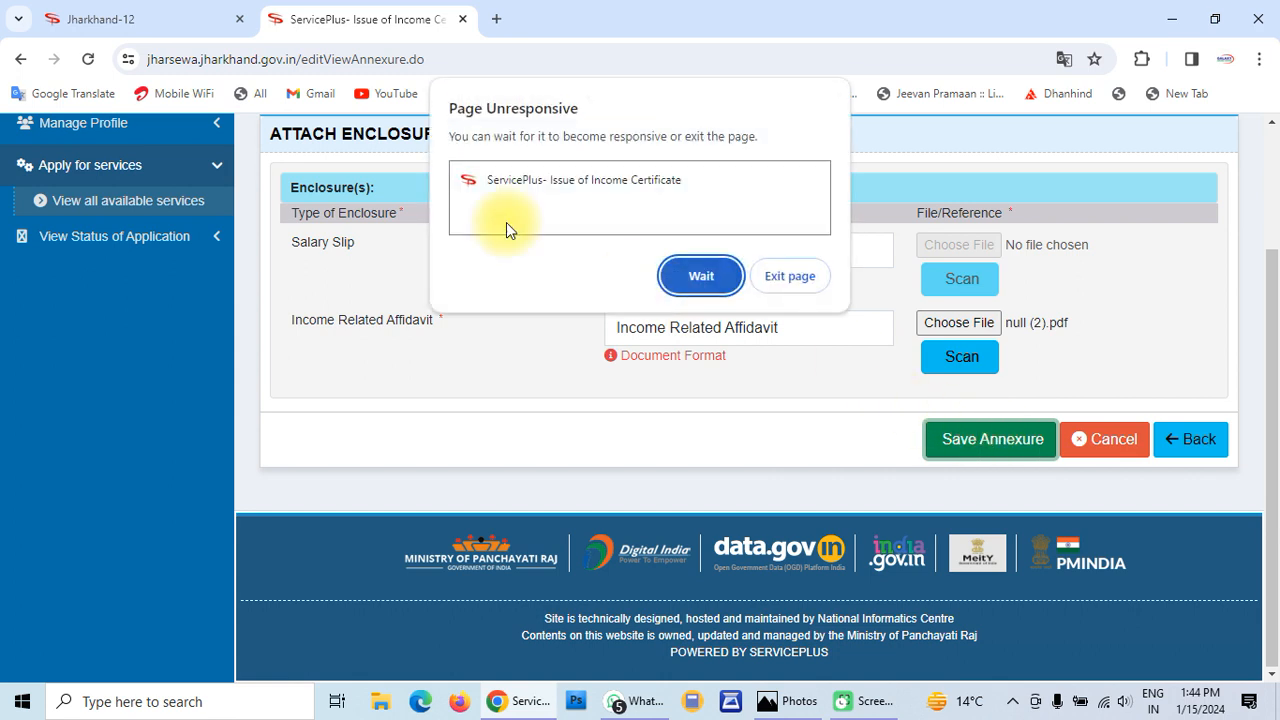
left_click(695, 274)
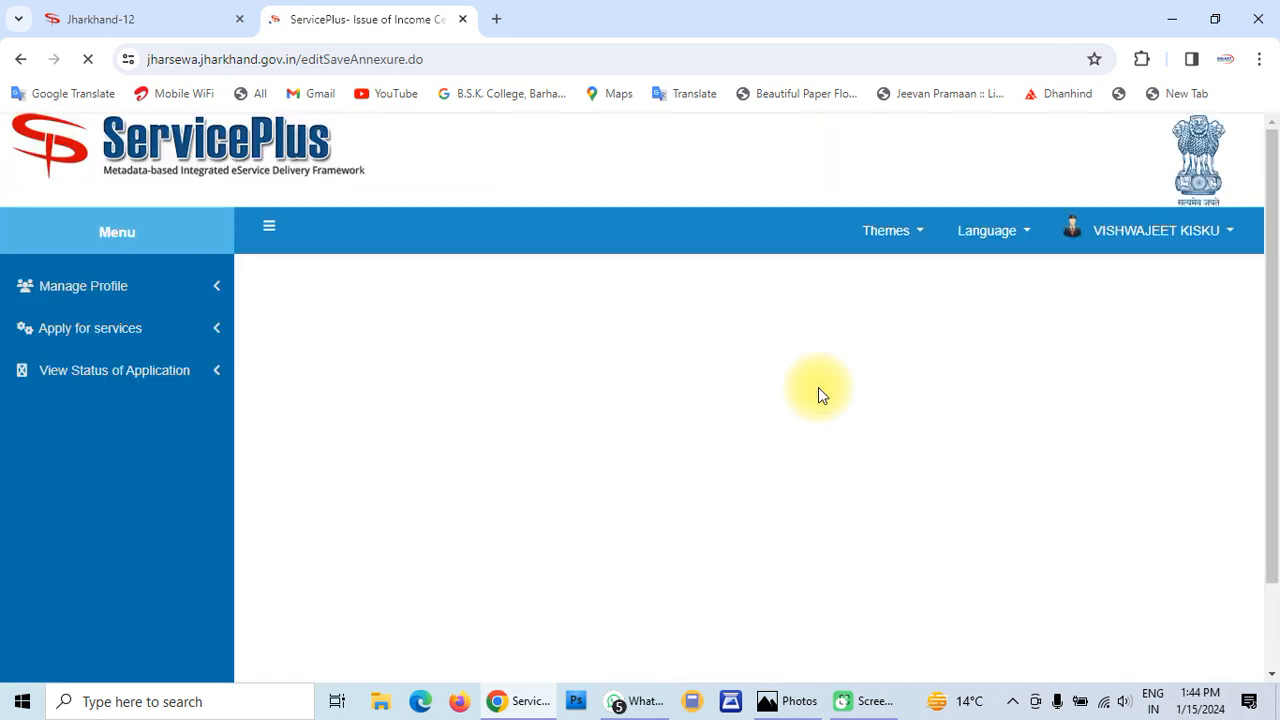
scroll(818, 395, "down", 15)
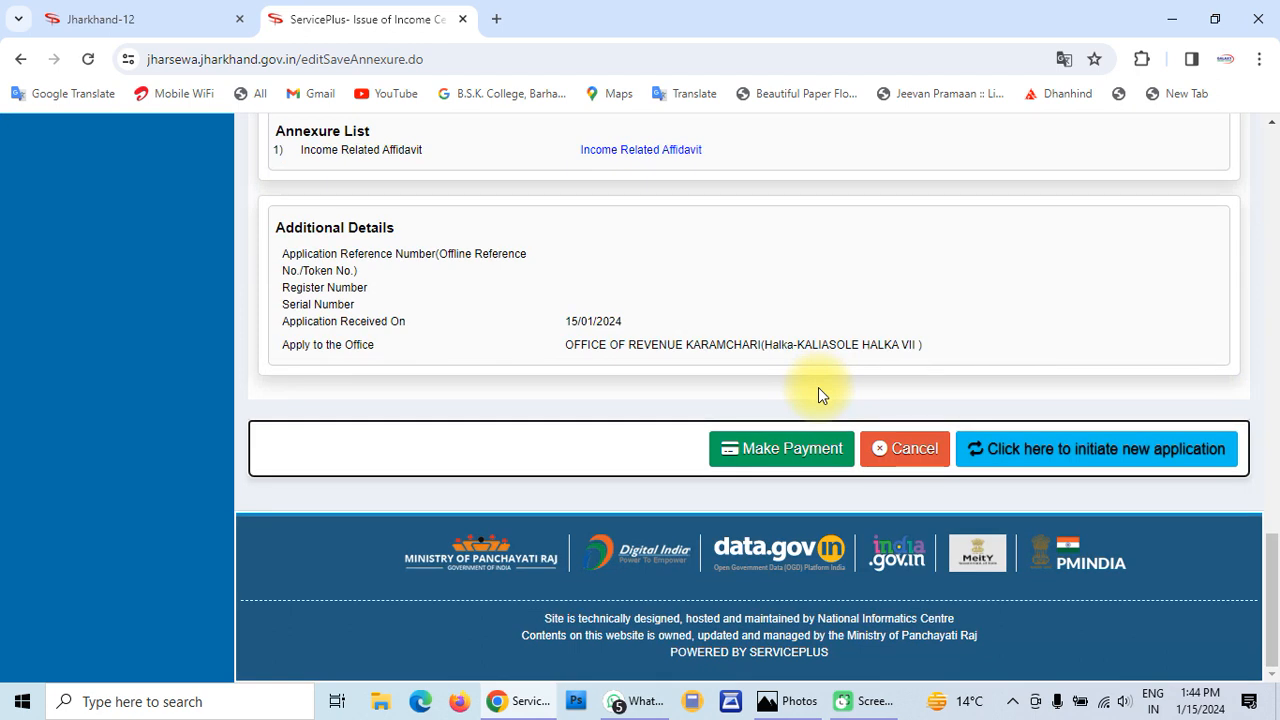
scroll(727, 310, "up", 6)
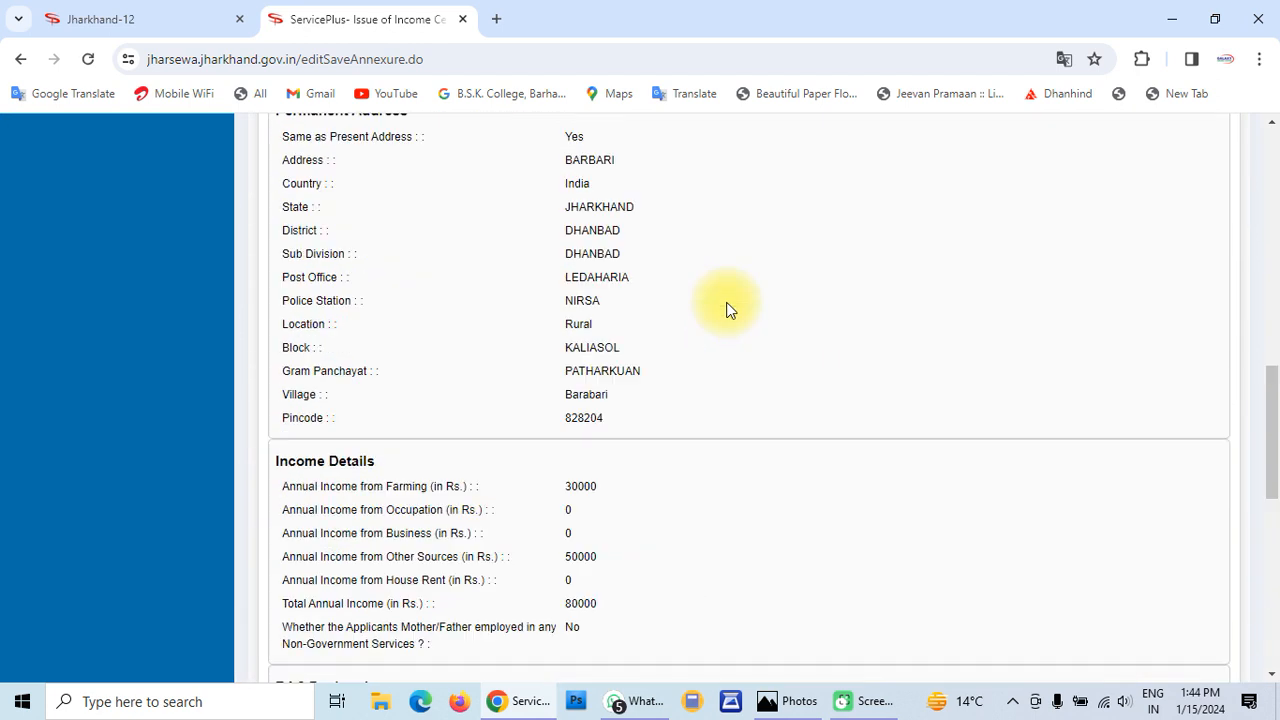
scroll(727, 310, "down", 8)
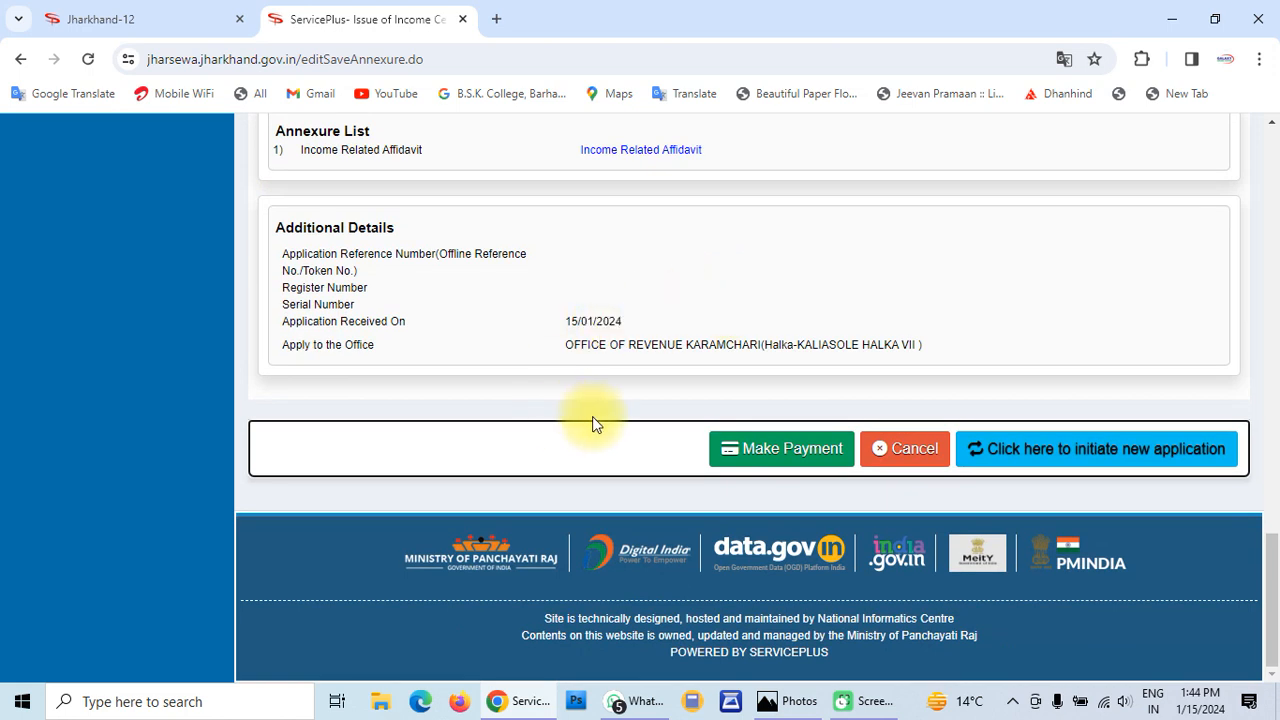
Choose CSC E-Wallet Payment for the Rs. 30.0 fee and accept the gateway redirect notice
left_click(808, 453)
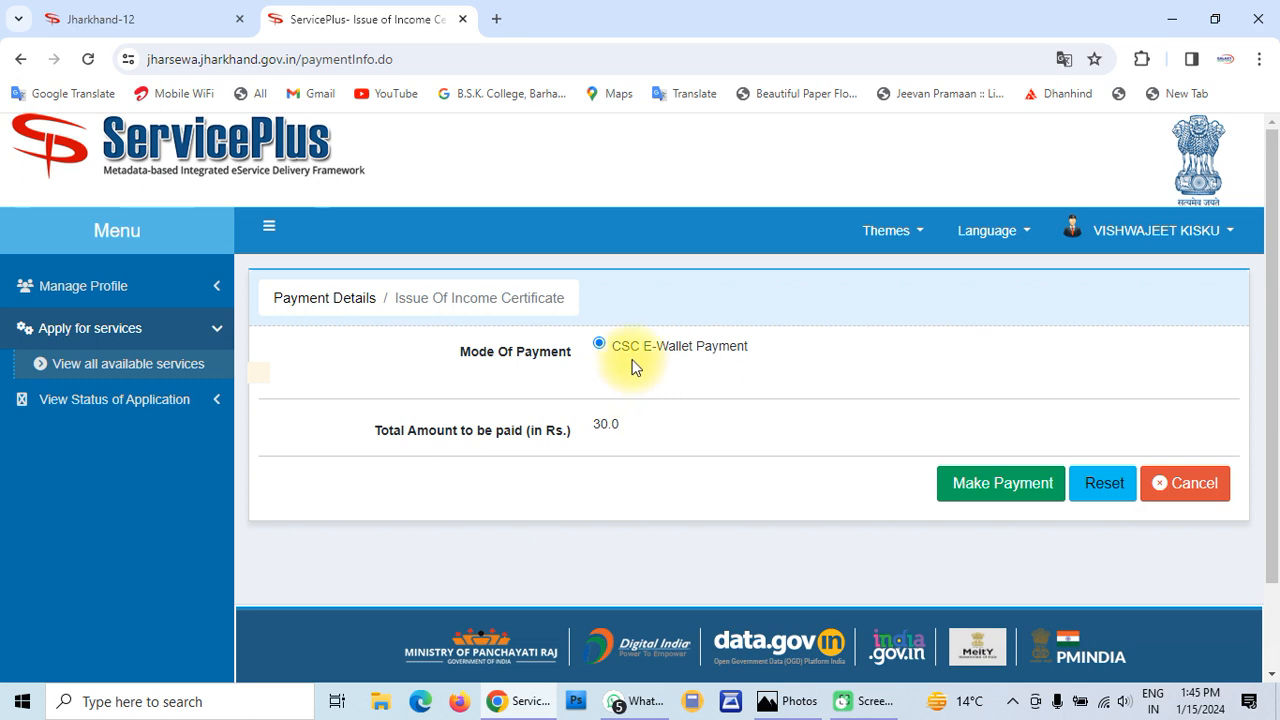
left_click(984, 484)
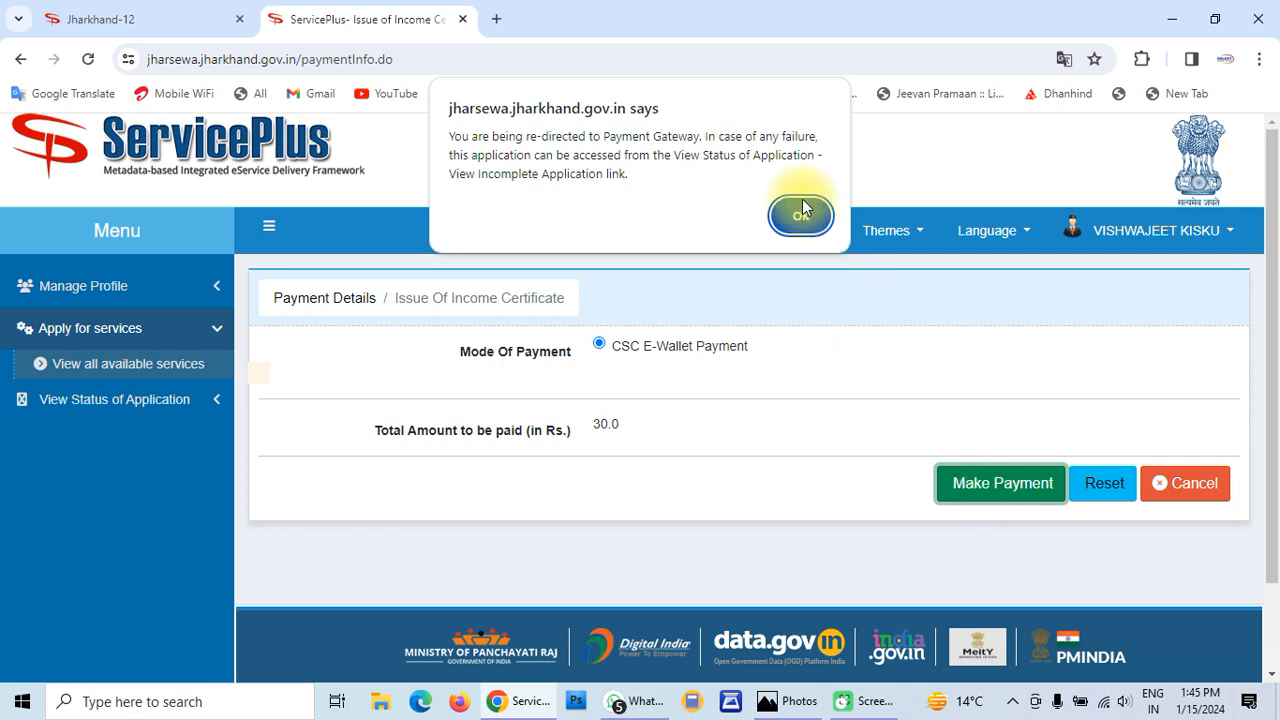
left_click(800, 215)
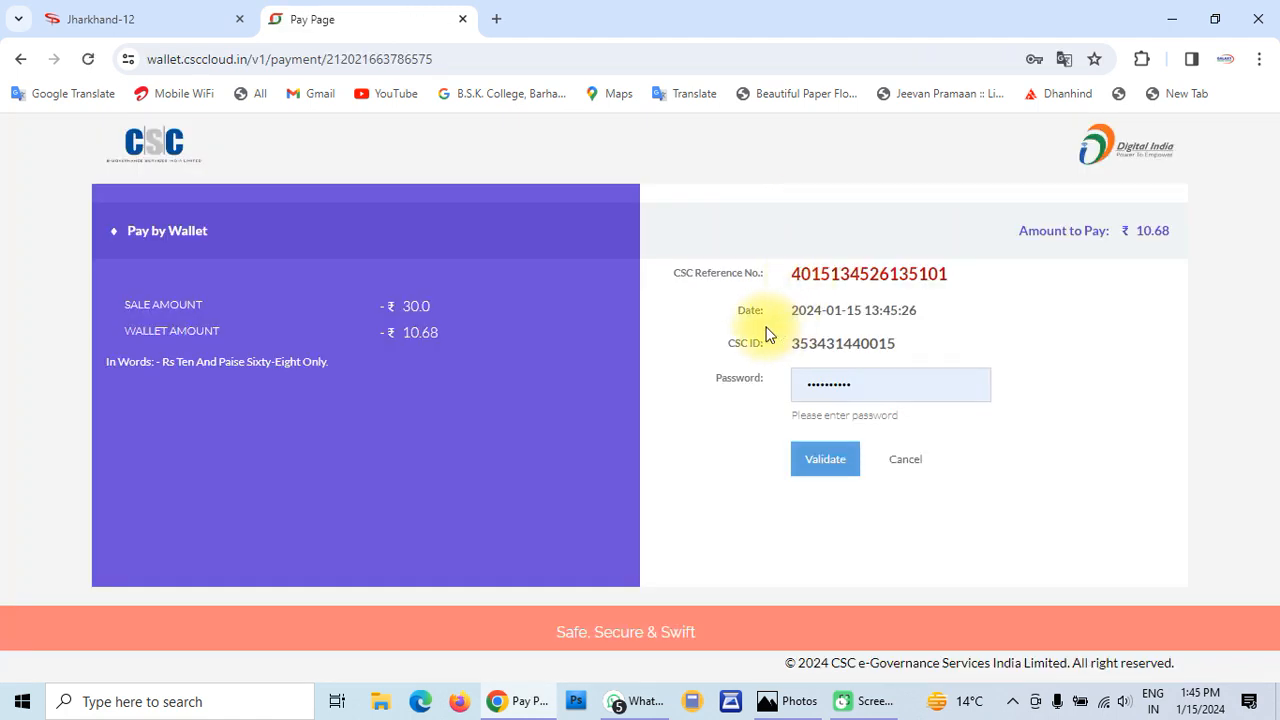
Validate the wallet password and confirm the Rs 10.68 payment with the wallet PIN
left_click(833, 465)
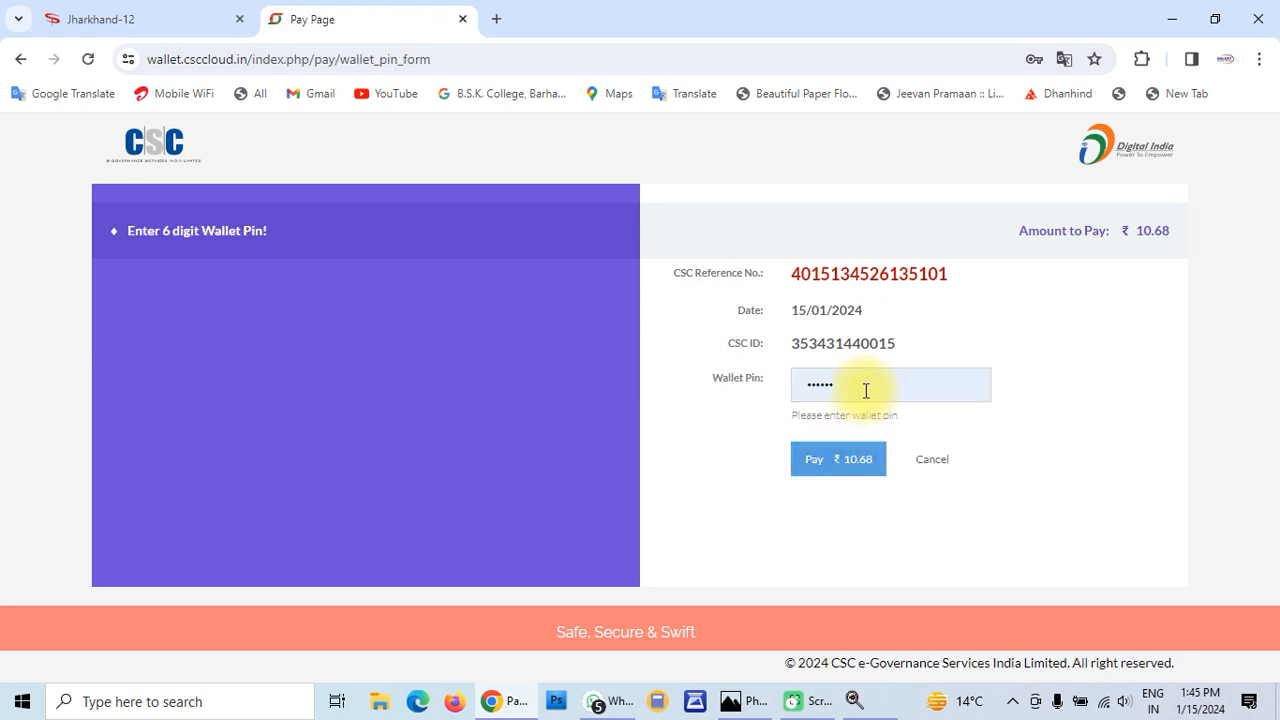
left_click(866, 392)
key("BackSpace")
key("BackSpace")
key("BackSpace")
key("BackSpace")
key("BackSpace")
key("BackSpace")
type("****")
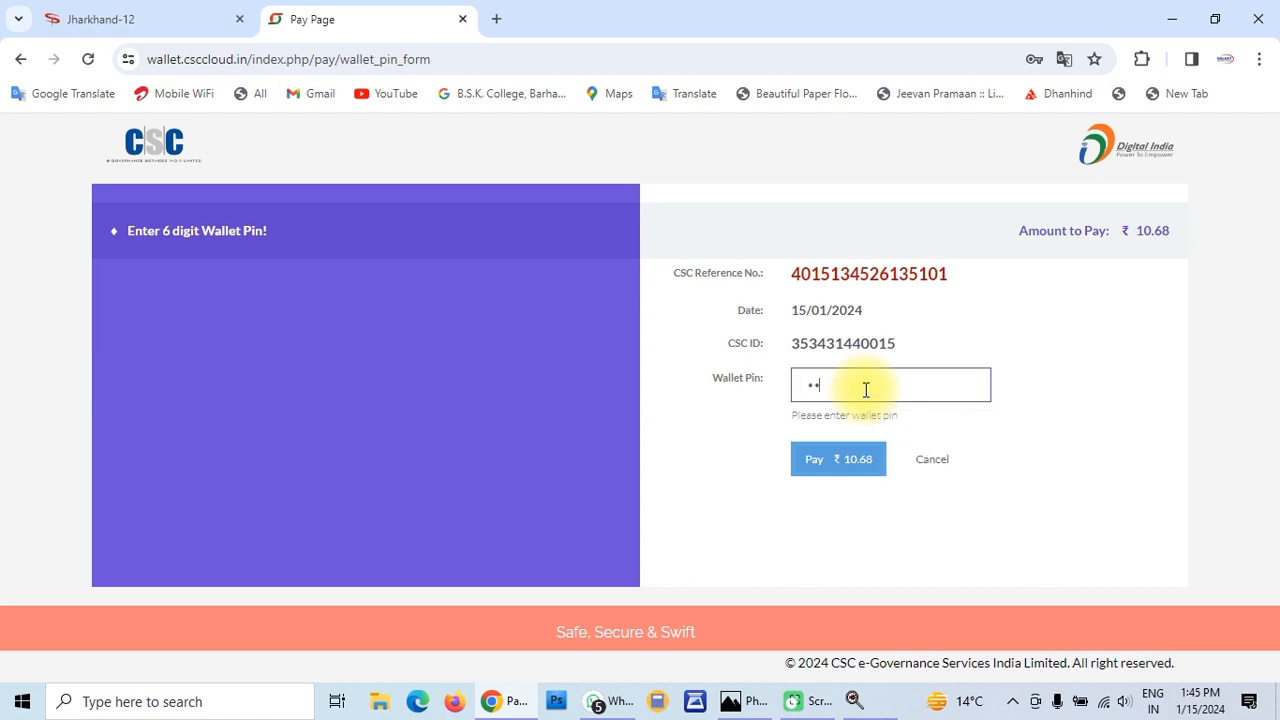
type("**")
left_click(835, 460)
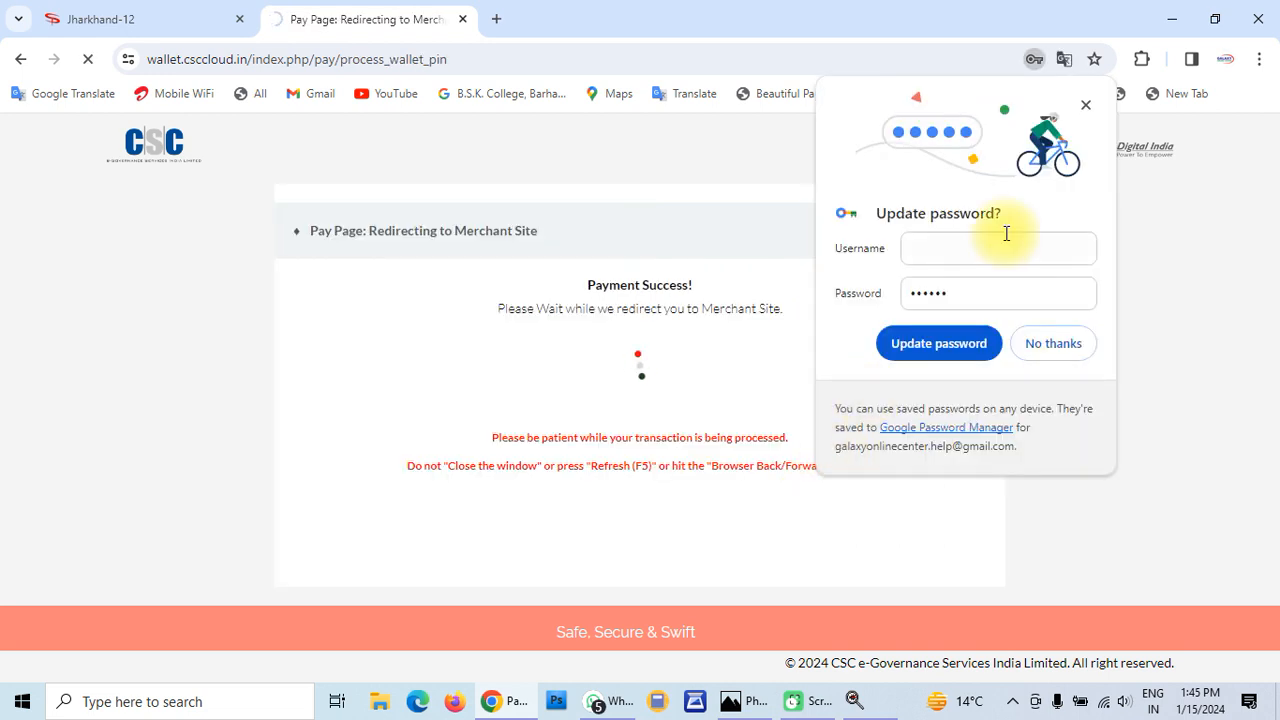
left_click(1085, 106)
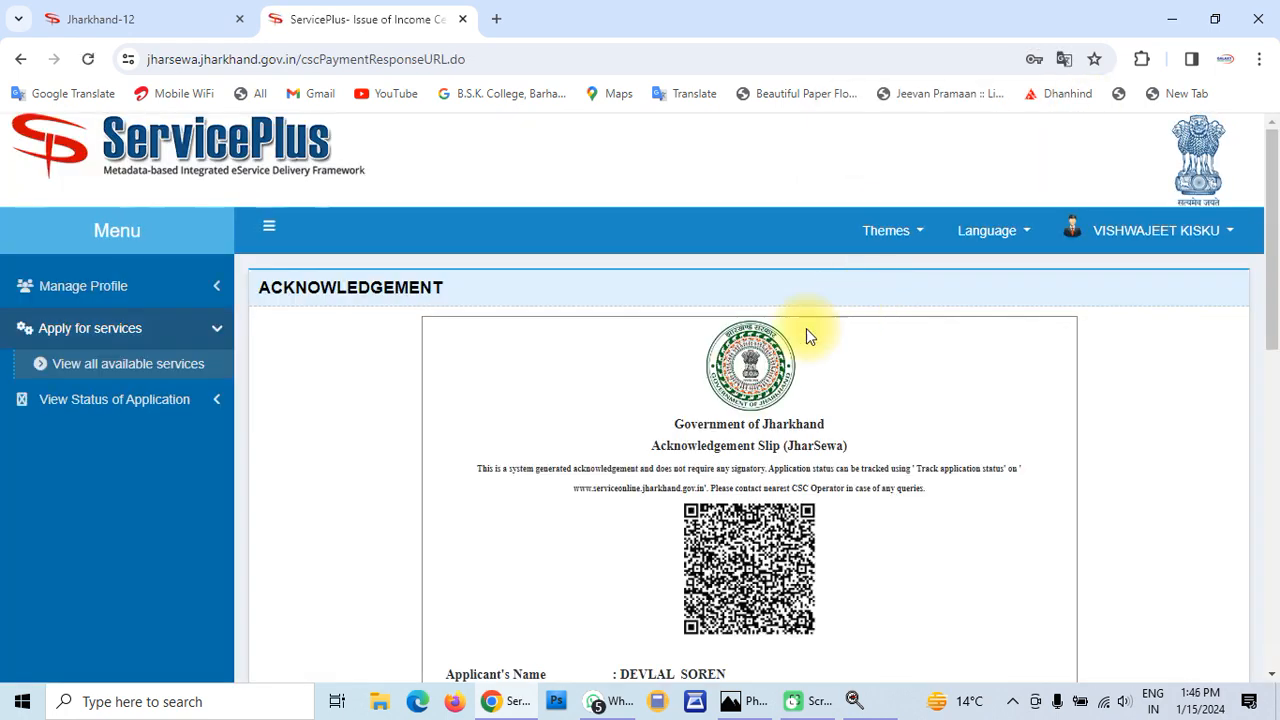
scroll(703, 420, "down", 2)
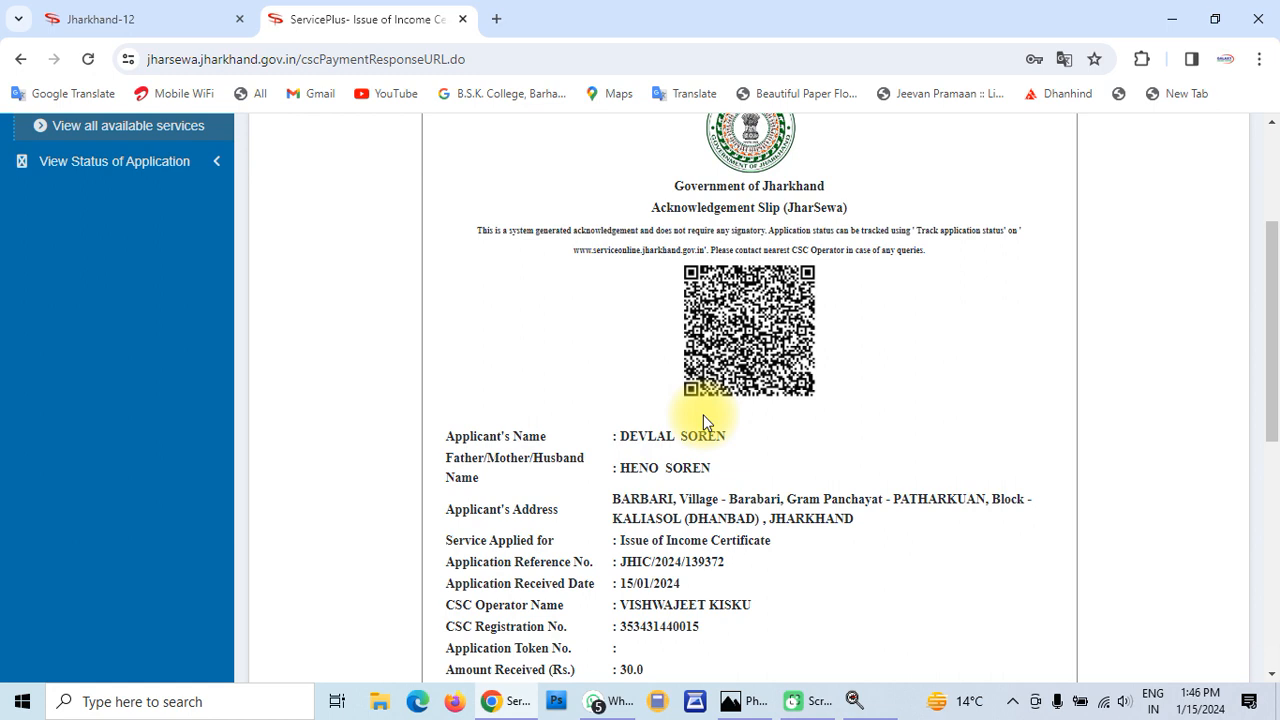
scroll(703, 420, "down", 2)
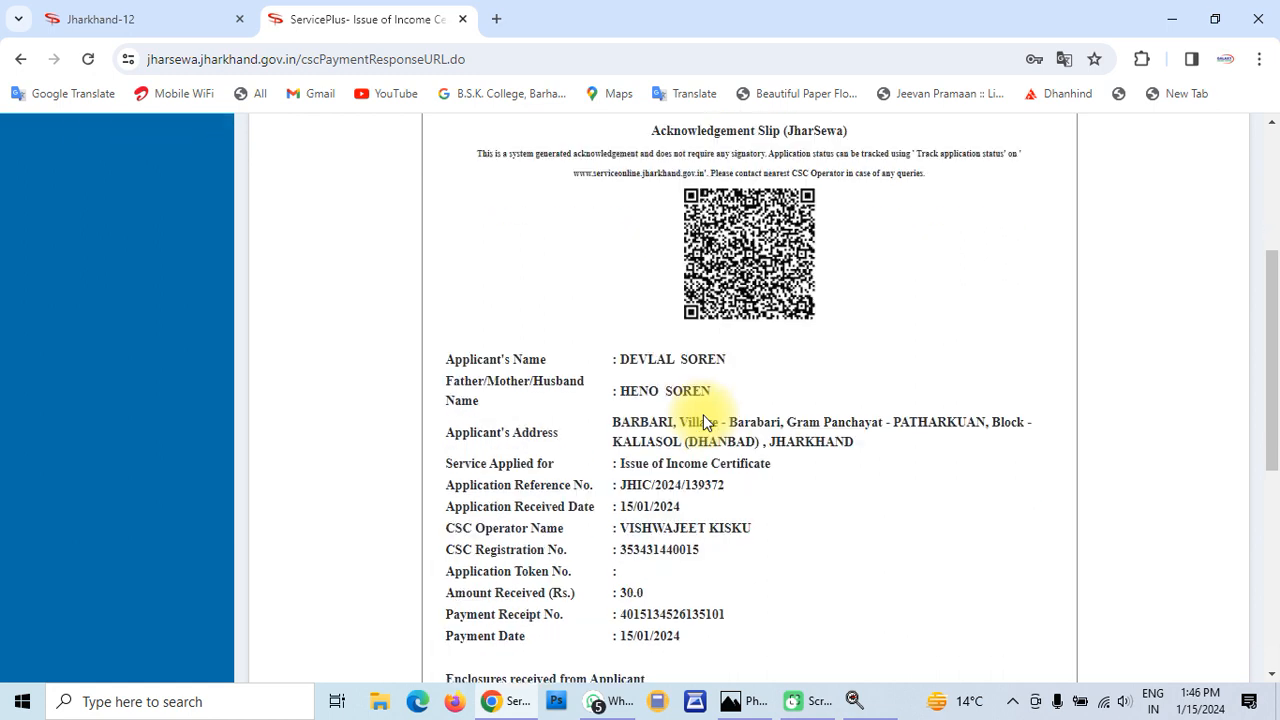
scroll(703, 422, "up", 1)
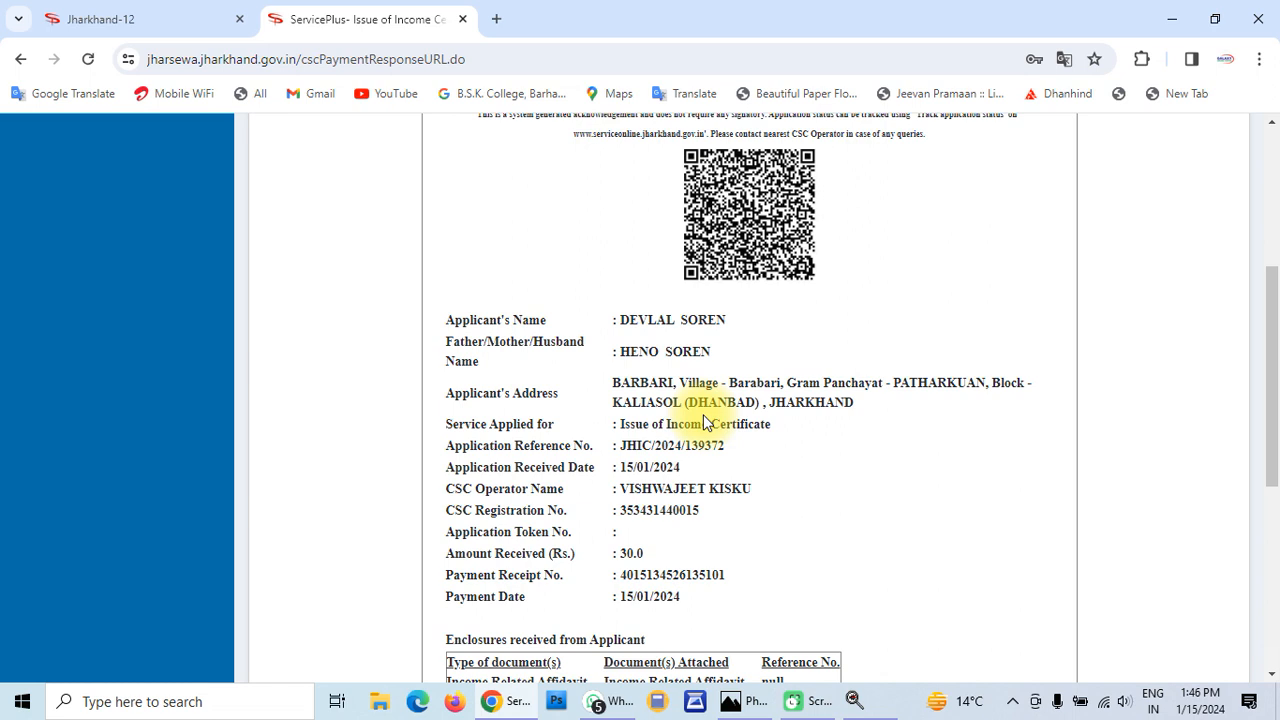
scroll(703, 422, "up", 2)
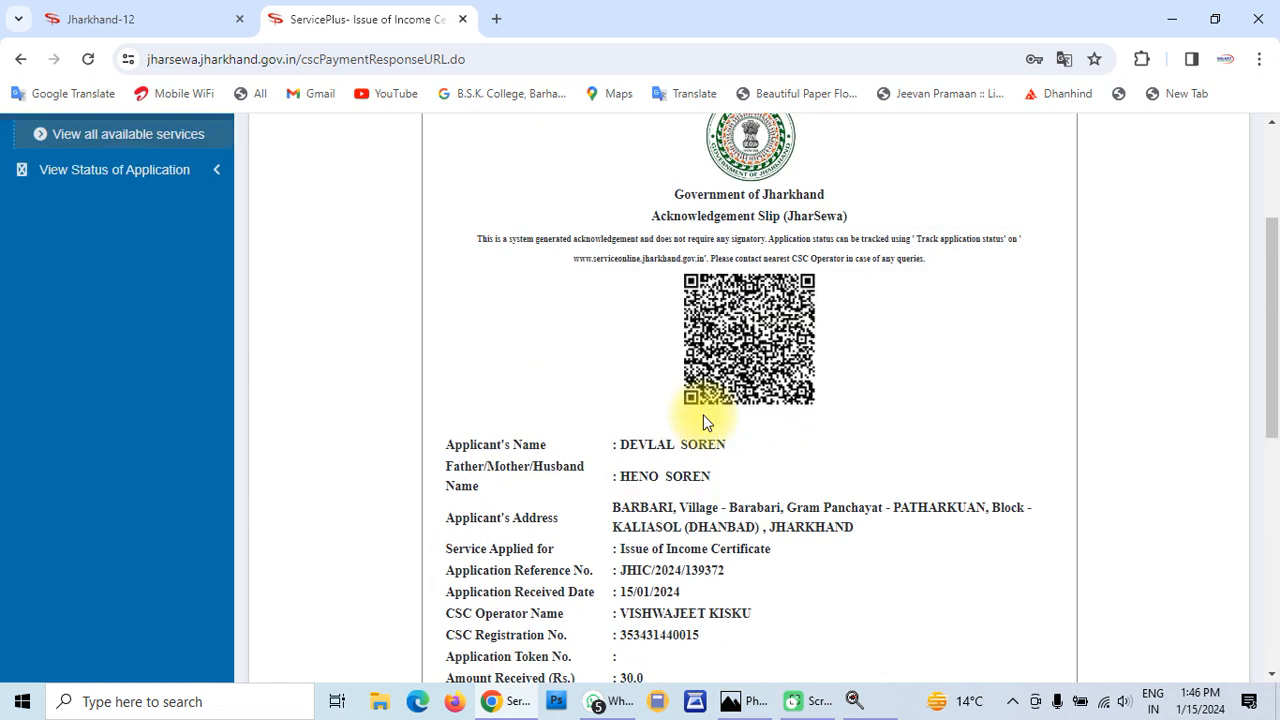
scroll(703, 421, "down", 3)
scroll(703, 421, "up", 2)
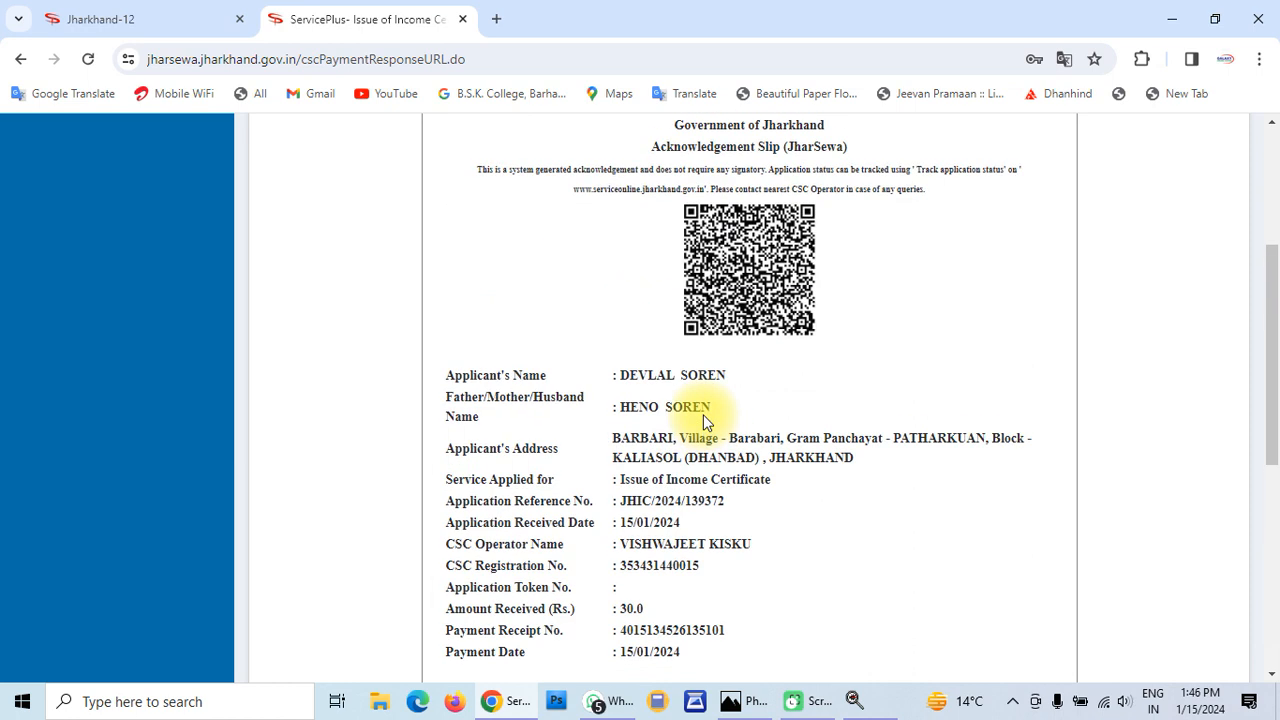
scroll(703, 420, "up", 1)
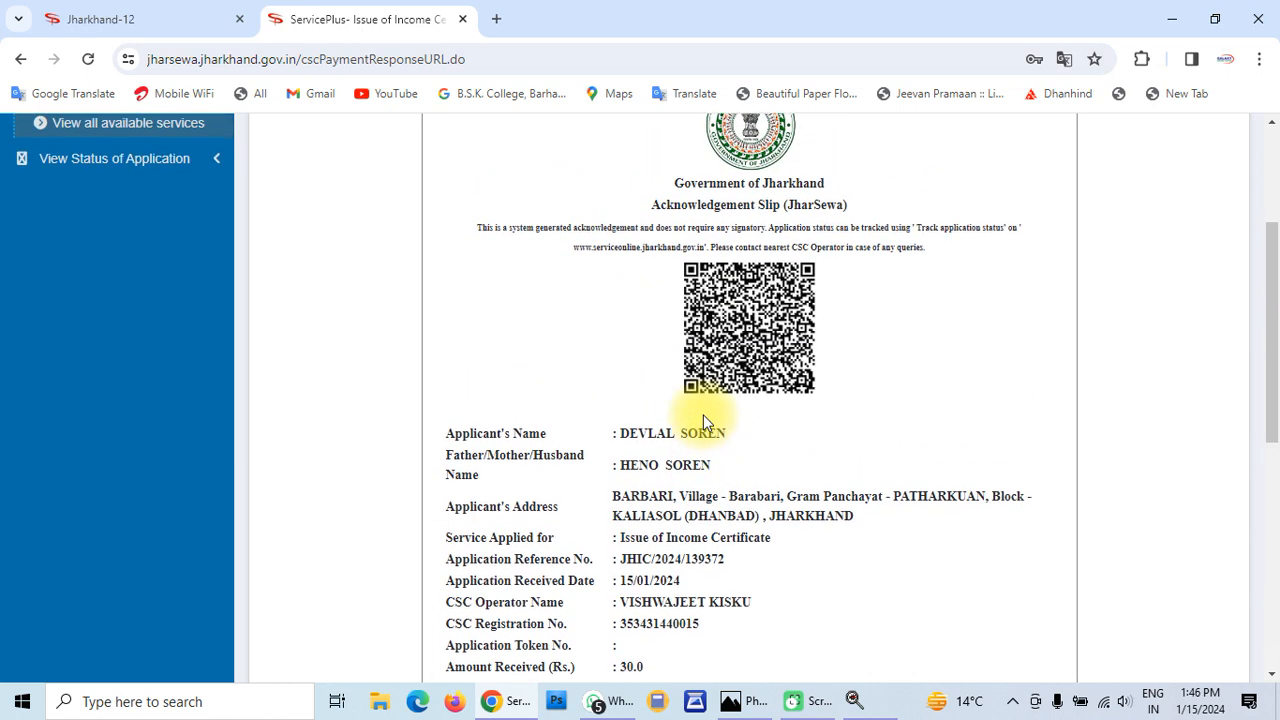
scroll(703, 414, "up", 2)
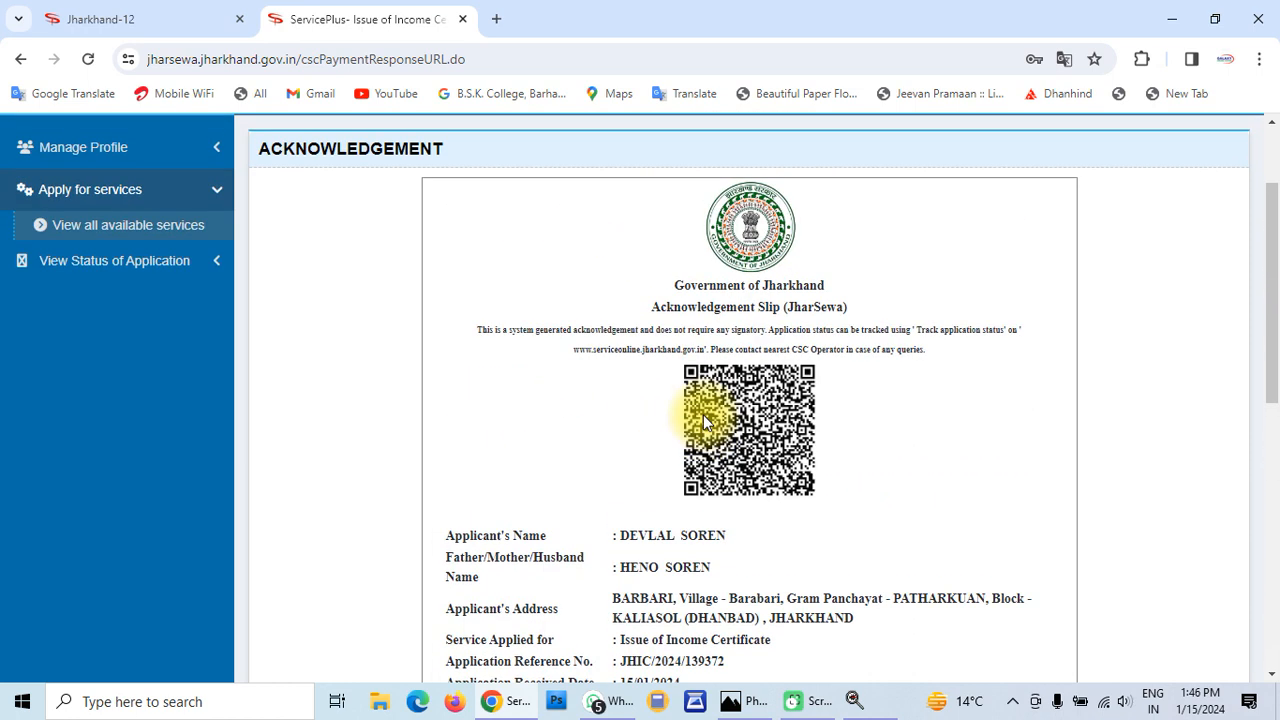
scroll(703, 414, "down", 2)
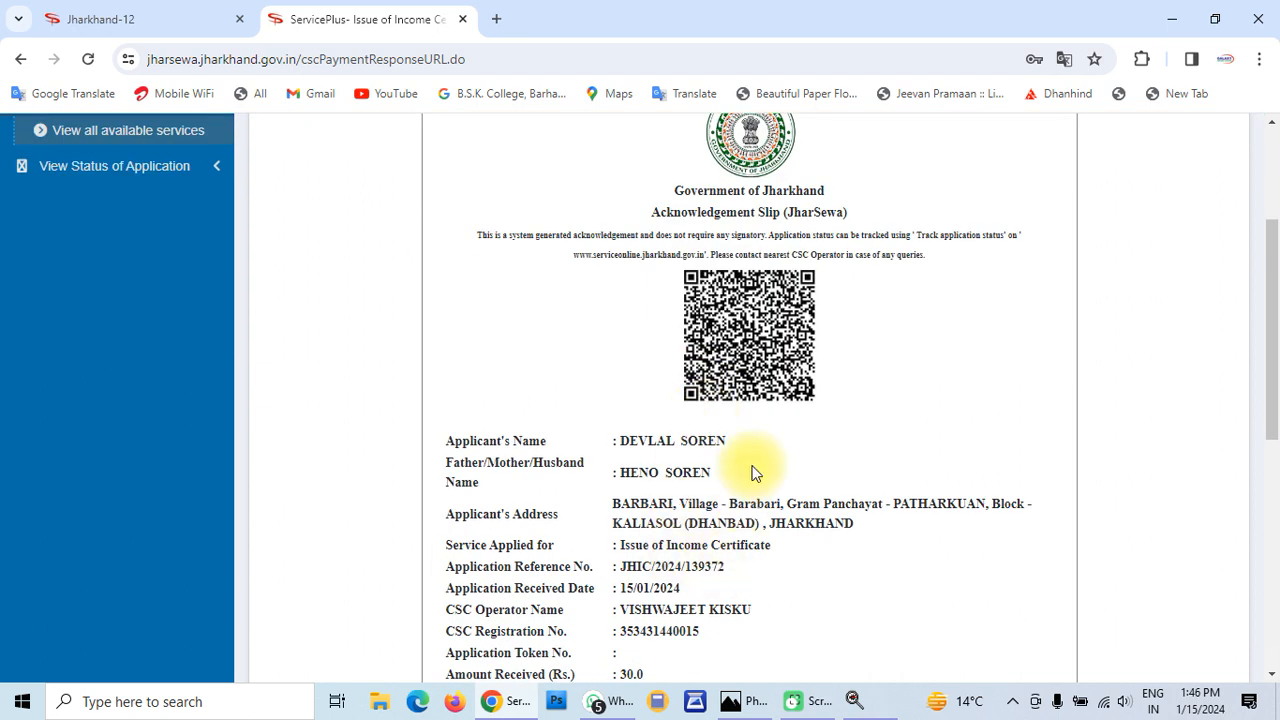
scroll(755, 472, "up", 1)
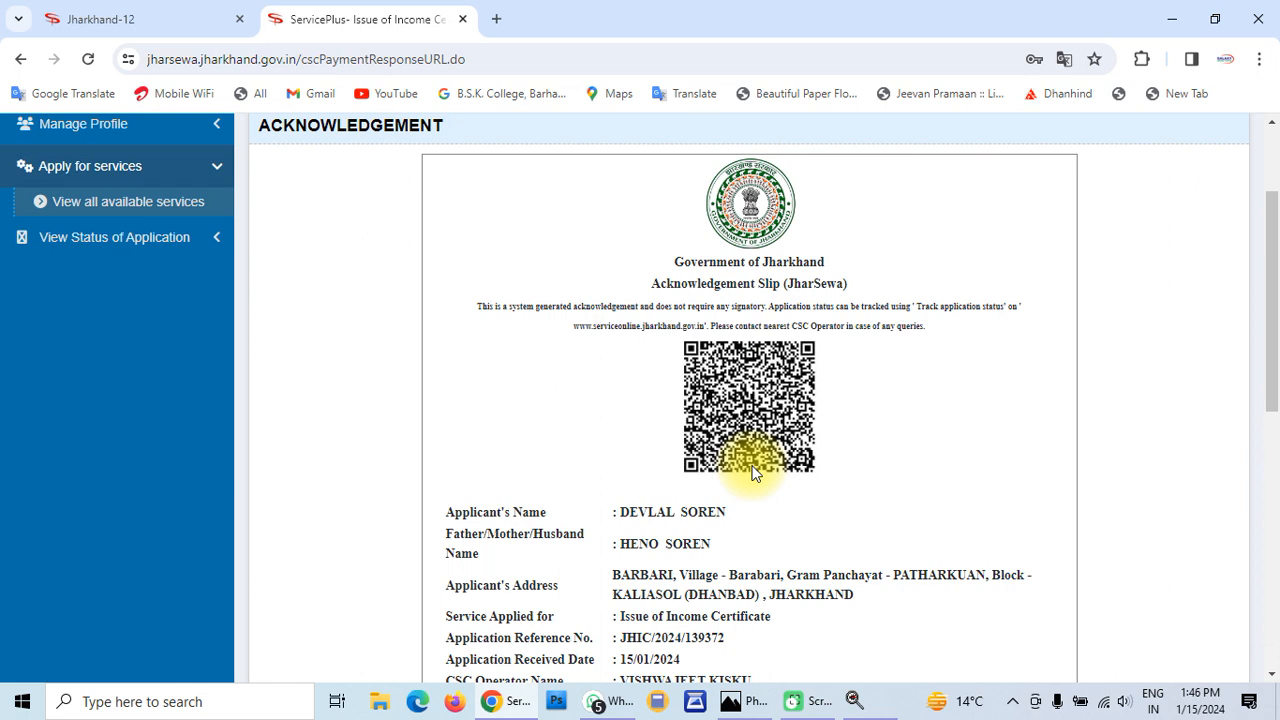
scroll(754, 472, "down", 2)
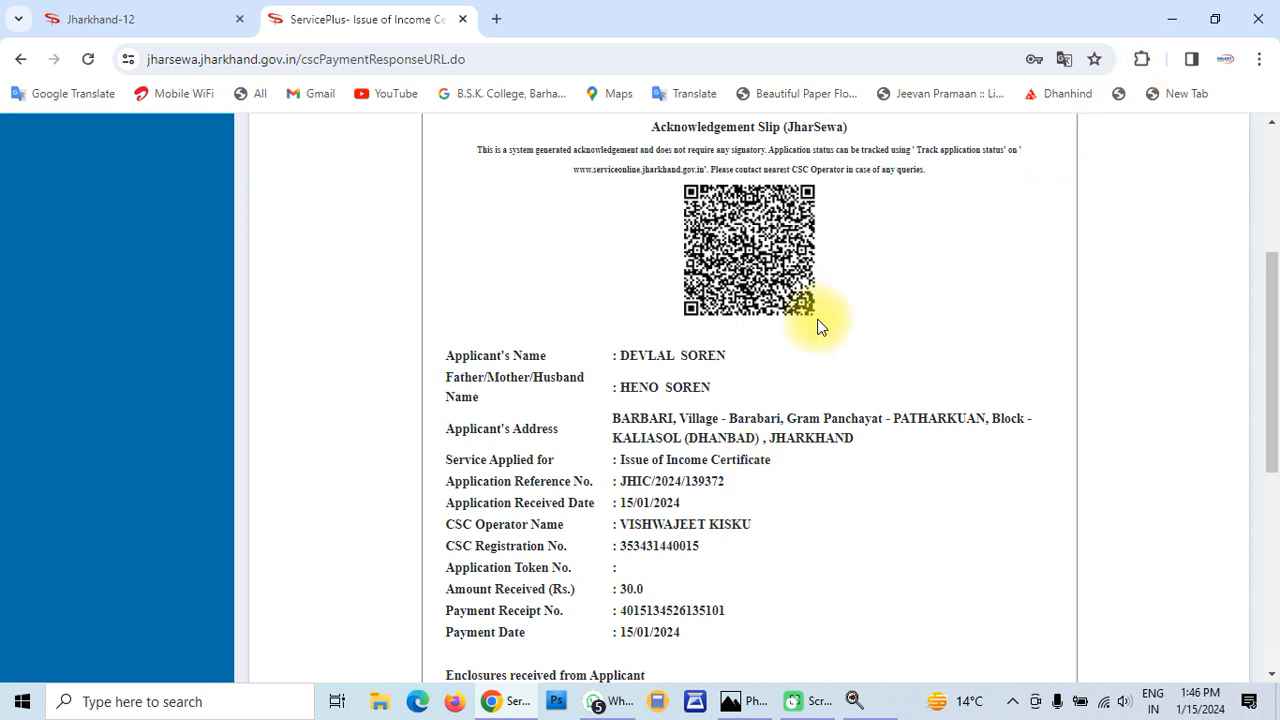
Open null (2).pdf from File Explorer's recent files and zoom the view to 100%
left_click(379, 704)
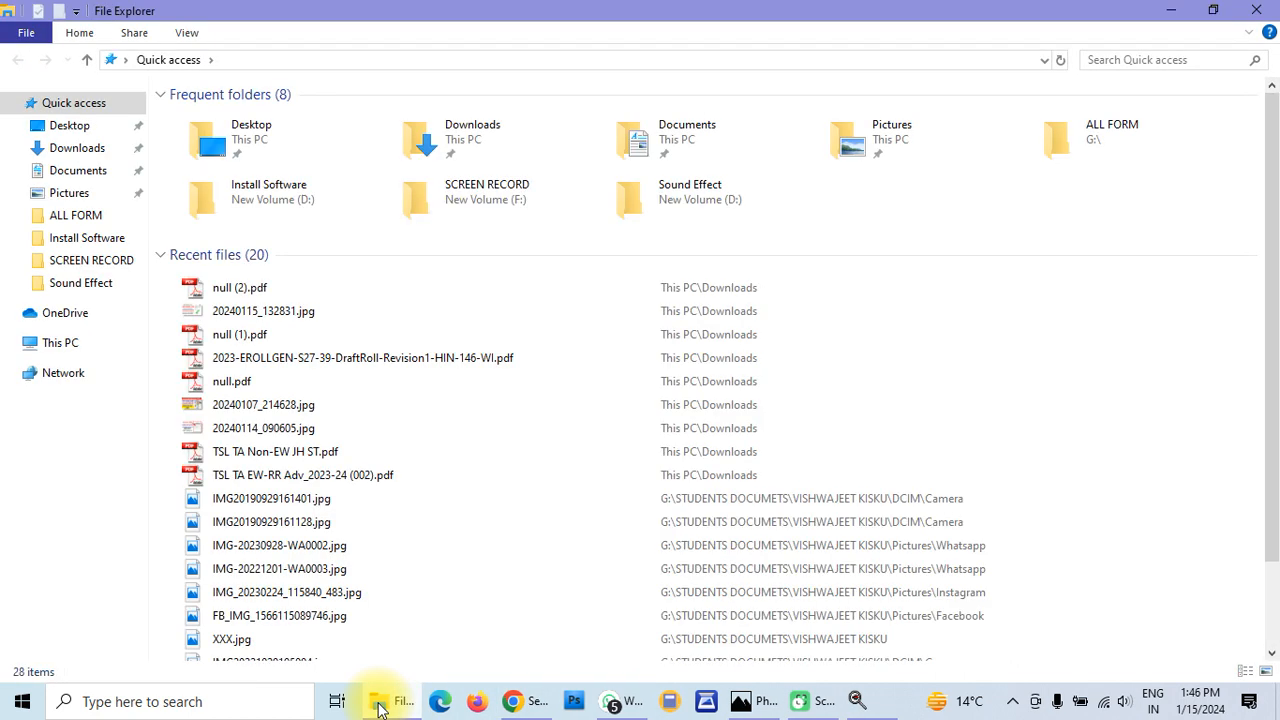
left_click(252, 290)
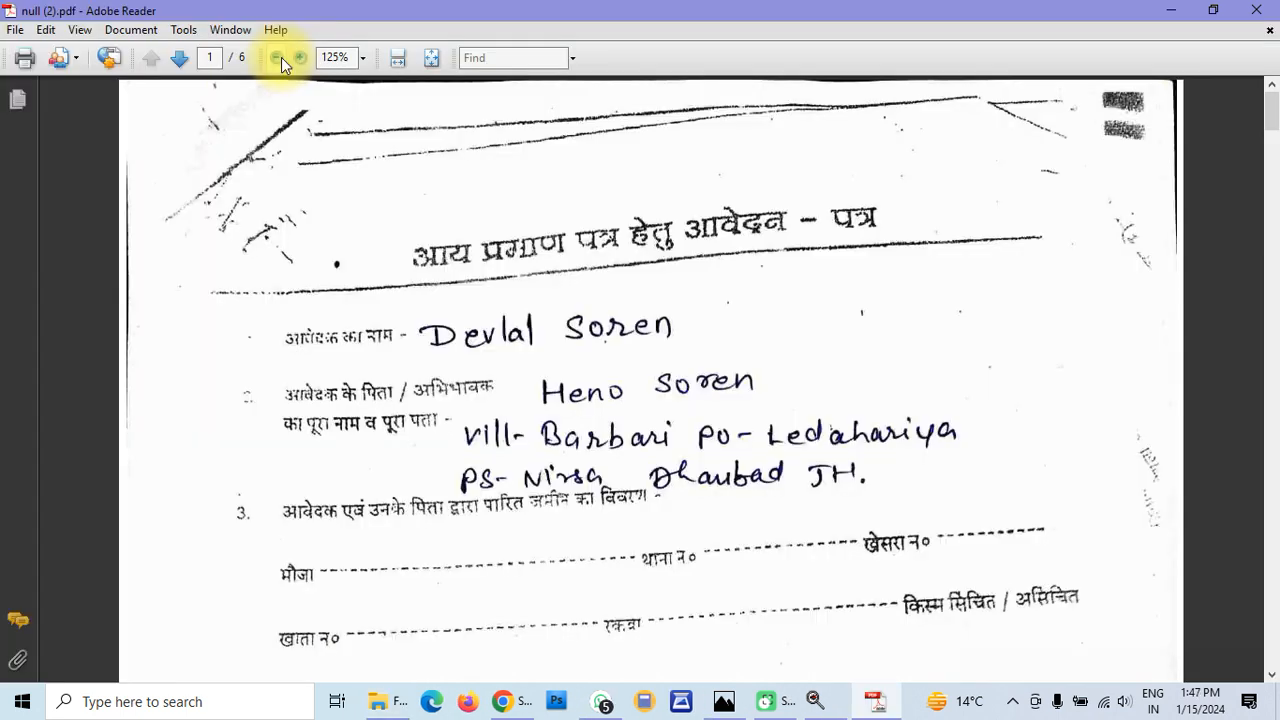
left_click(277, 58)
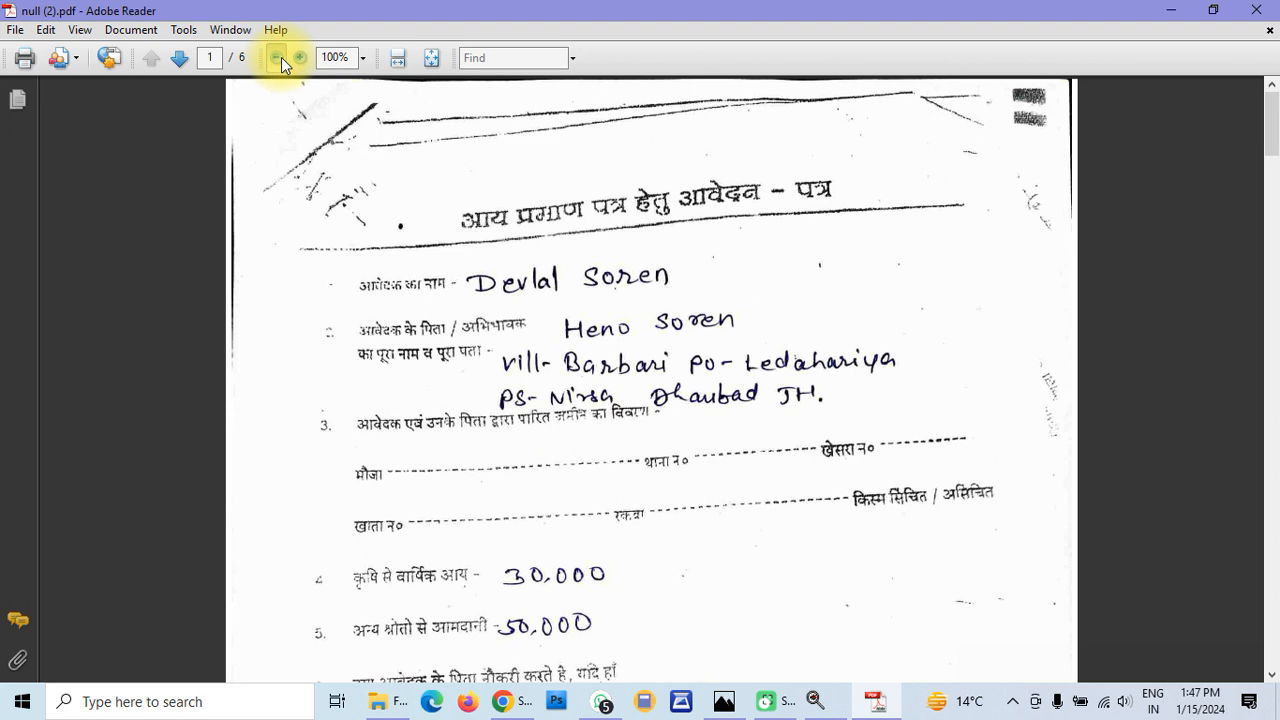
left_click(281, 57)
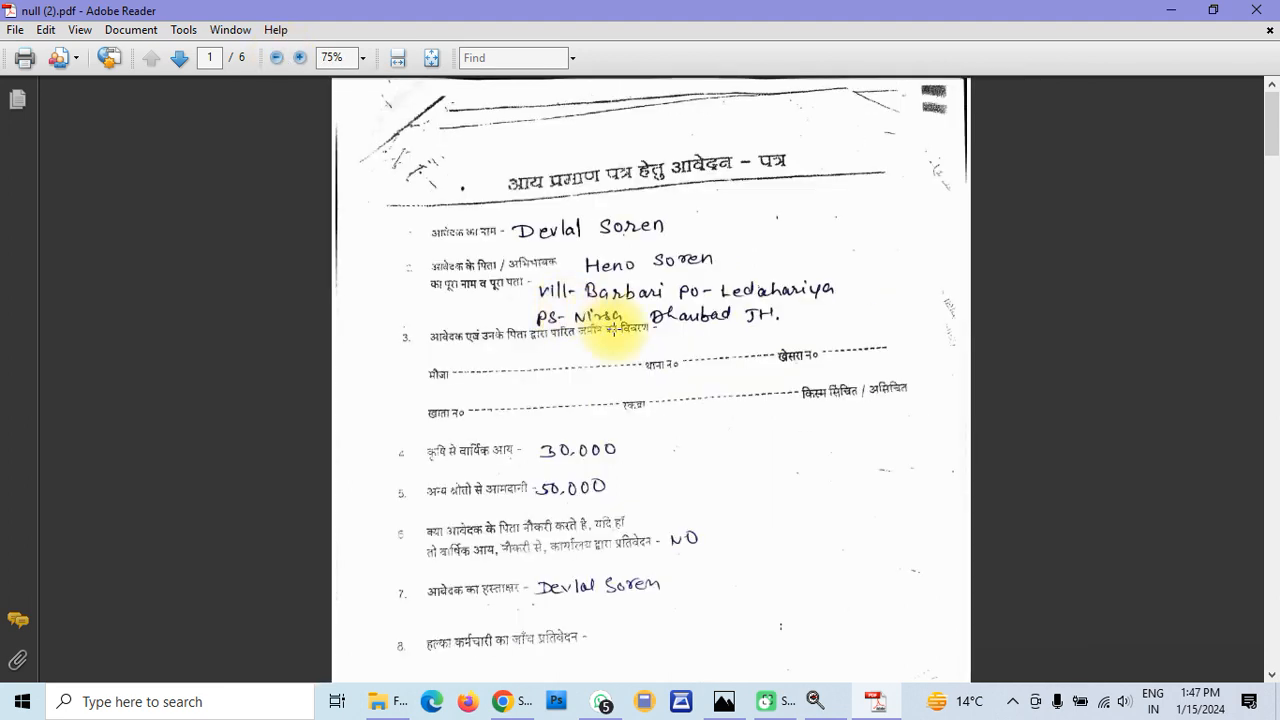
scroll(614, 329, "down", 5)
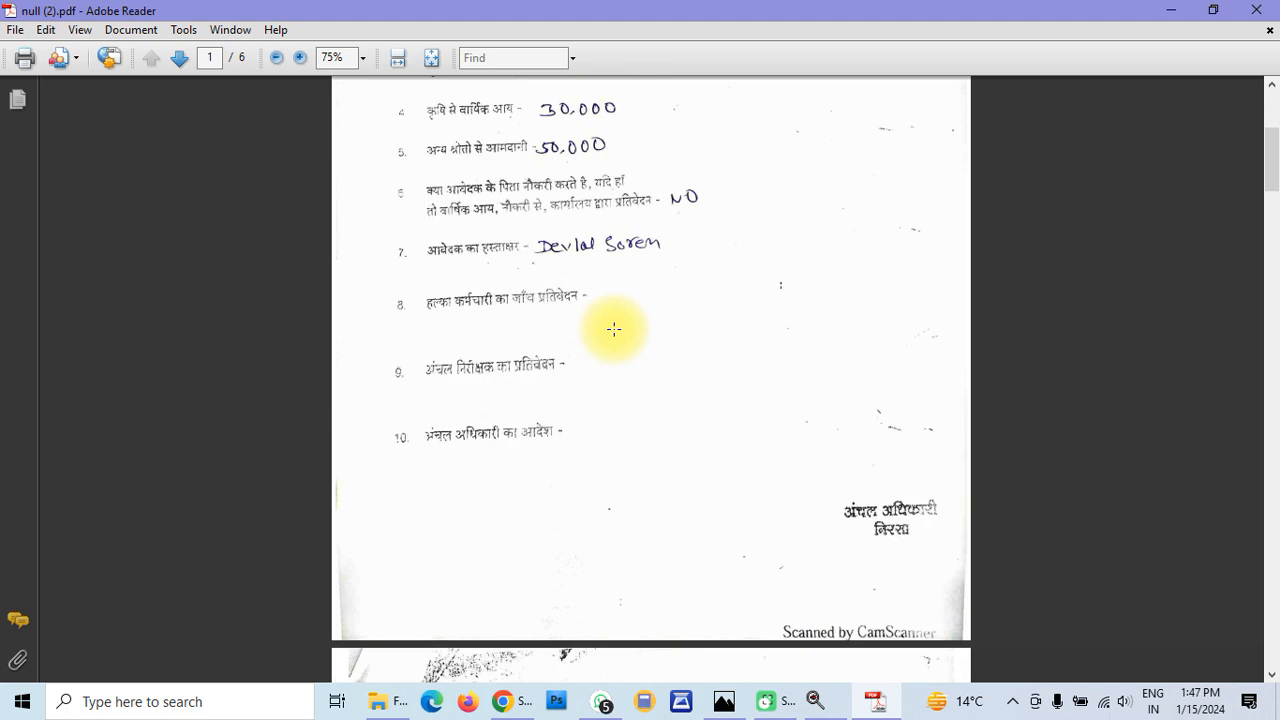
scroll(614, 329, "down", 9)
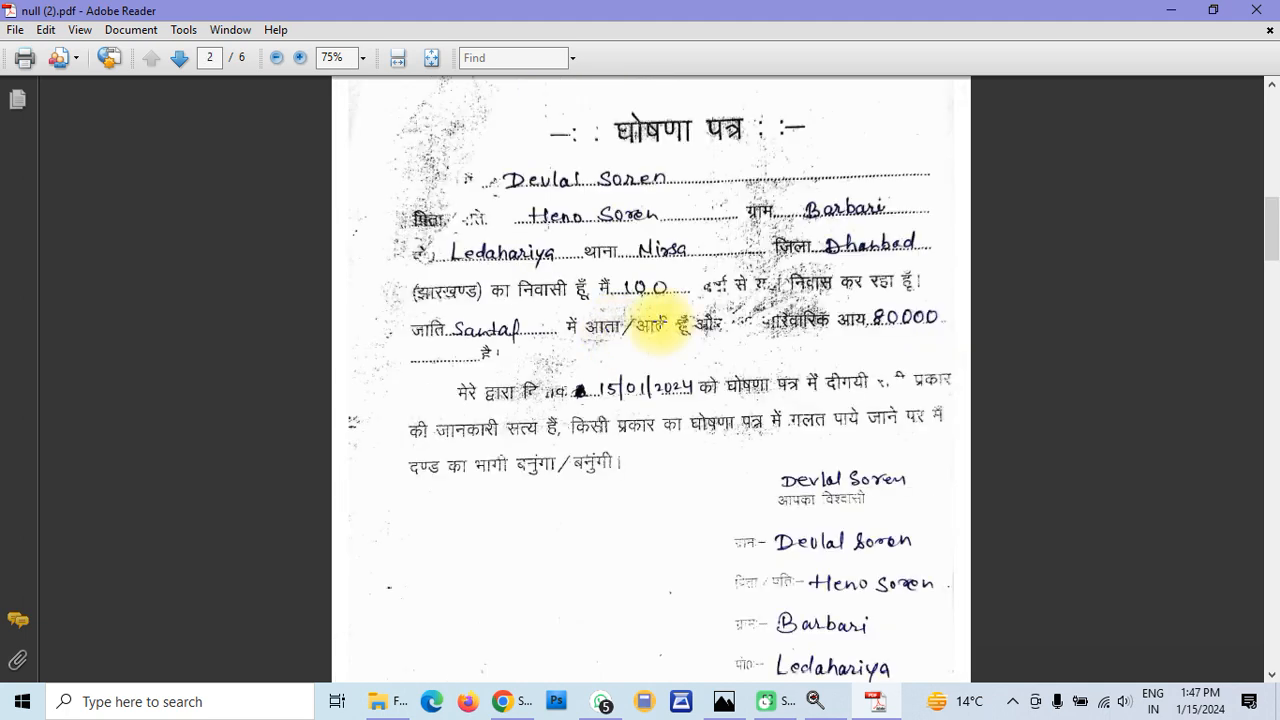
scroll(660, 322, "up", 6)
scroll(660, 322, "down", 8)
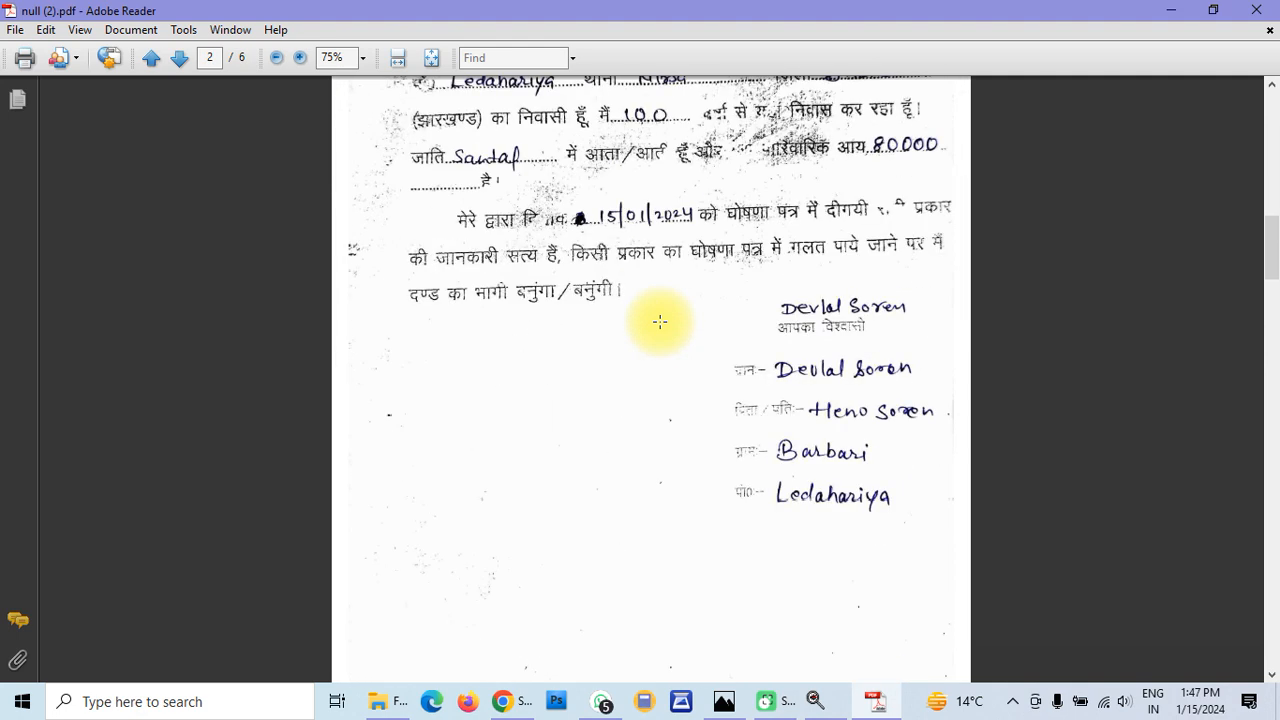
scroll(660, 322, "down", 5)
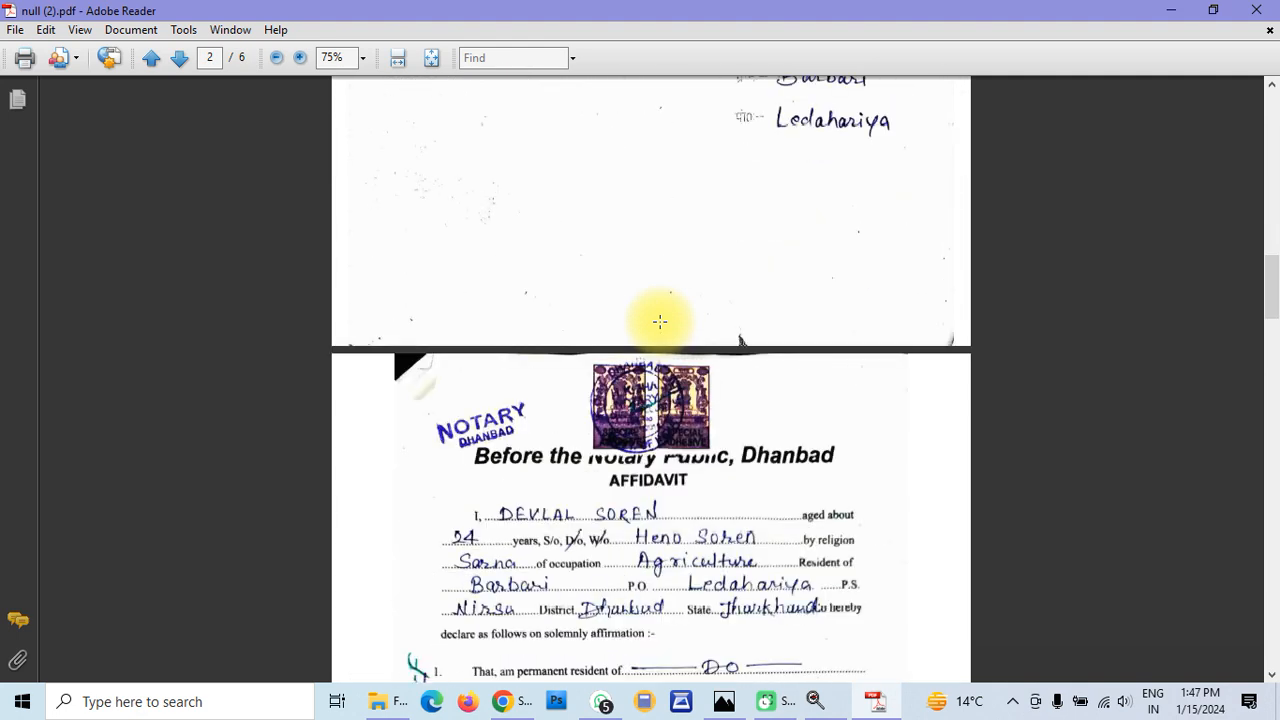
scroll(660, 322, "down", 3)
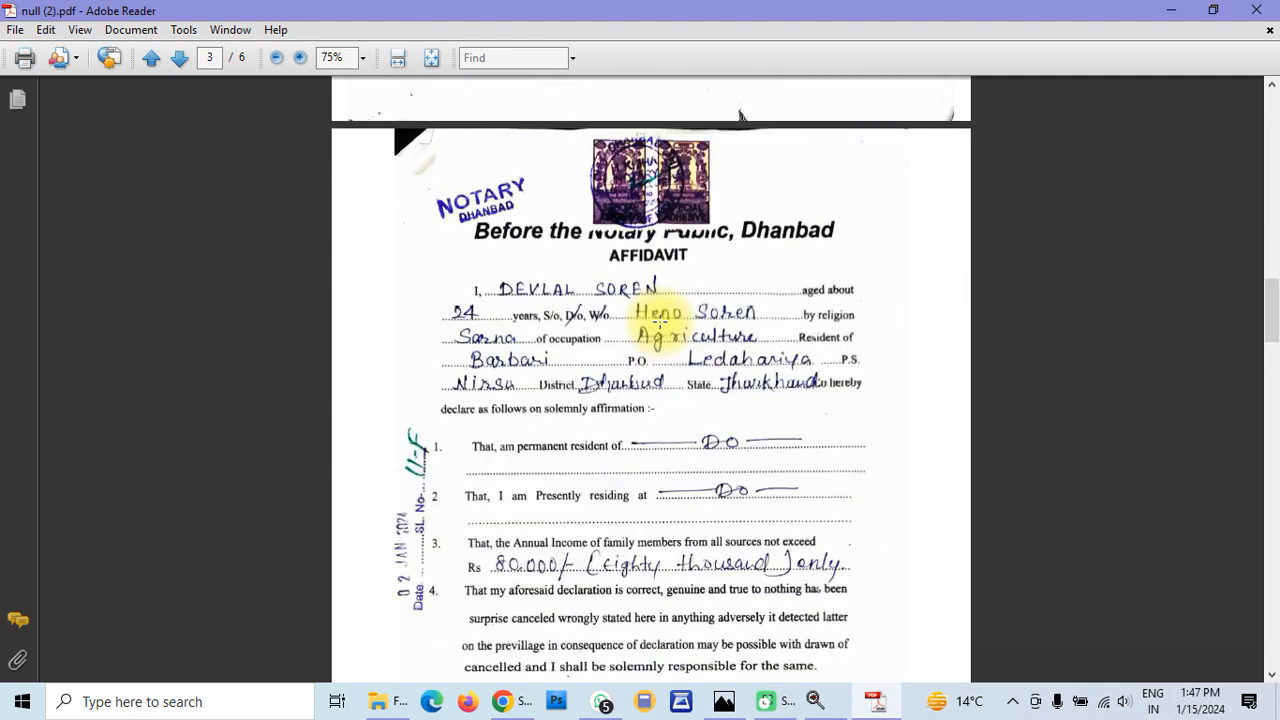
scroll(660, 322, "down", 1)
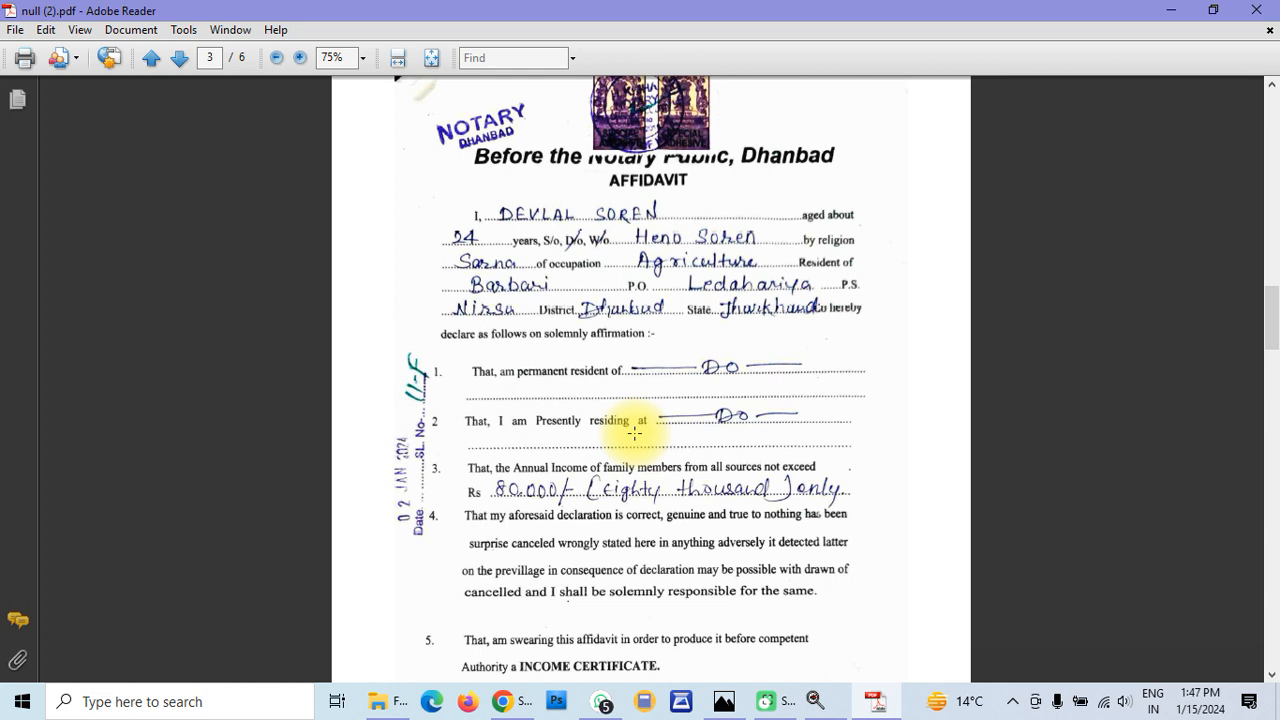
scroll(634, 433, "down", 5)
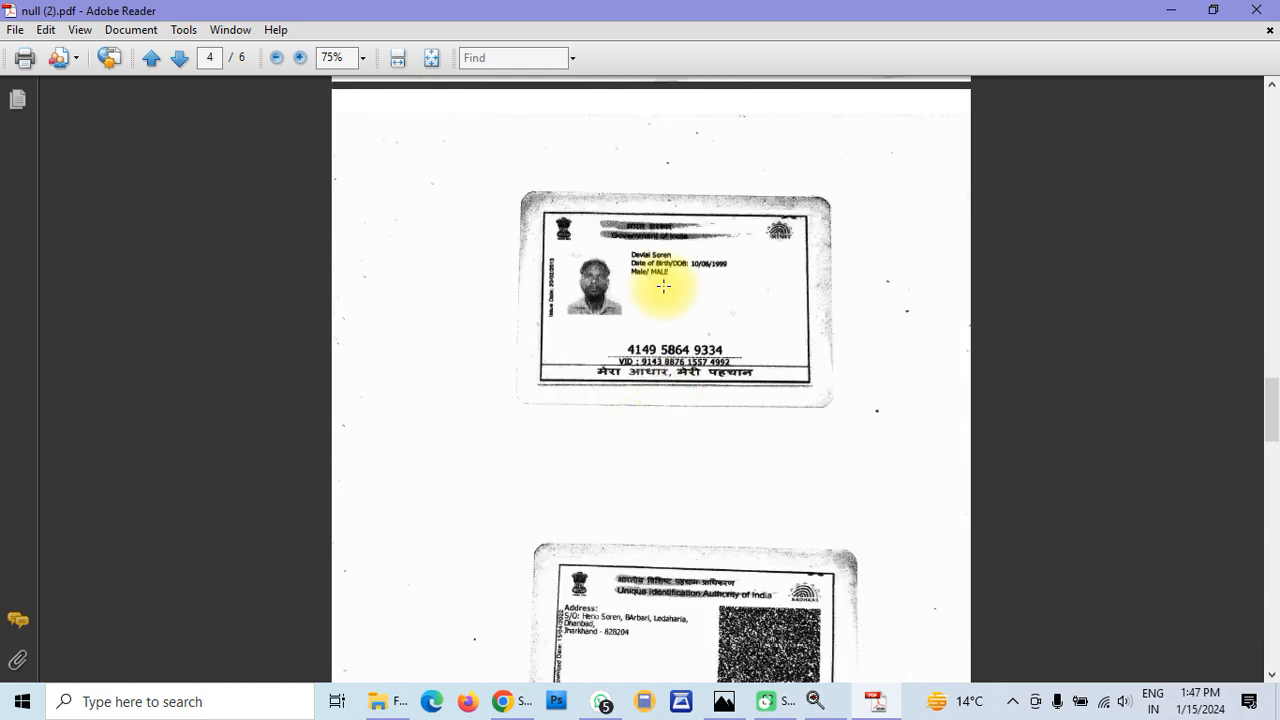
scroll(642, 392, "down", 10)
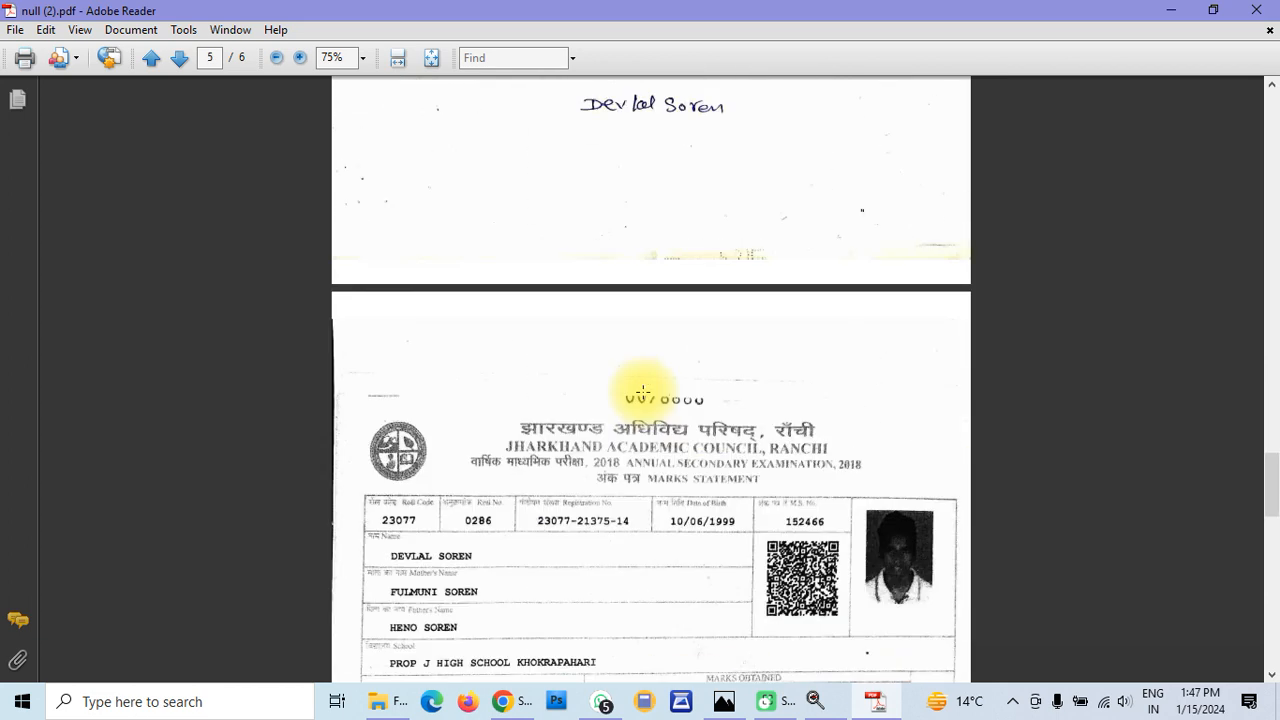
scroll(590, 315, "down", 10)
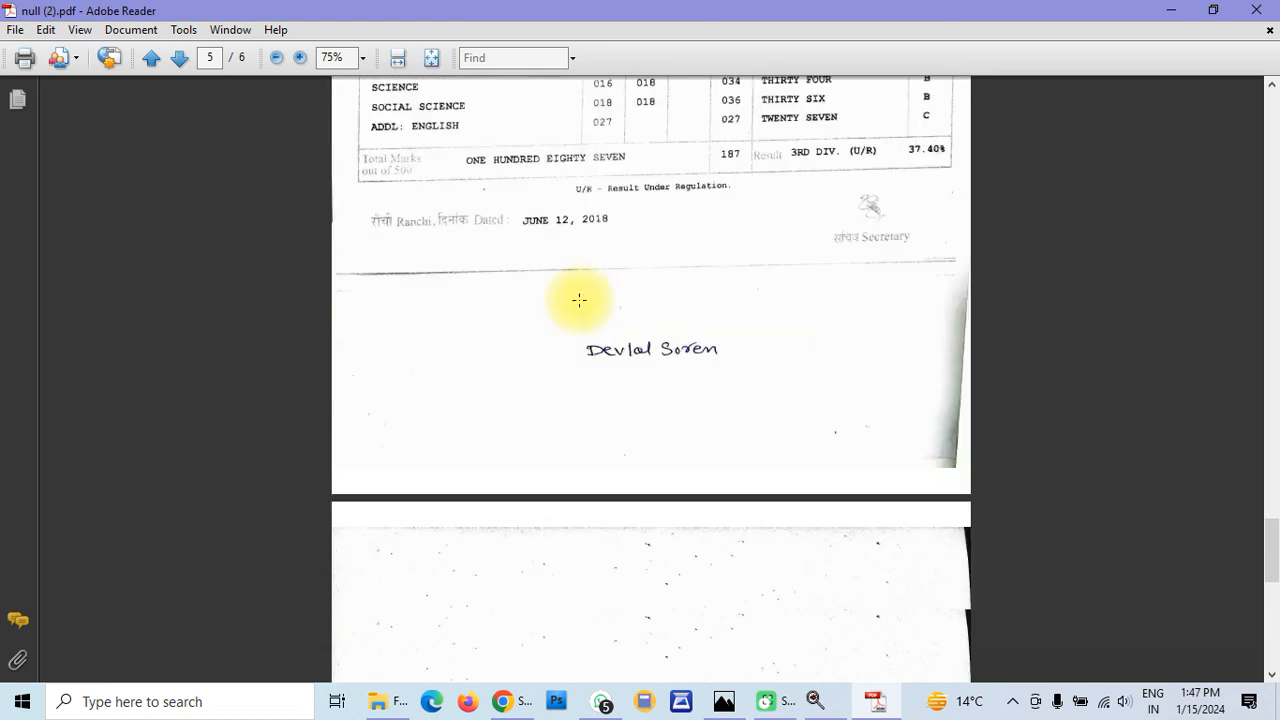
scroll(579, 300, "up", 4)
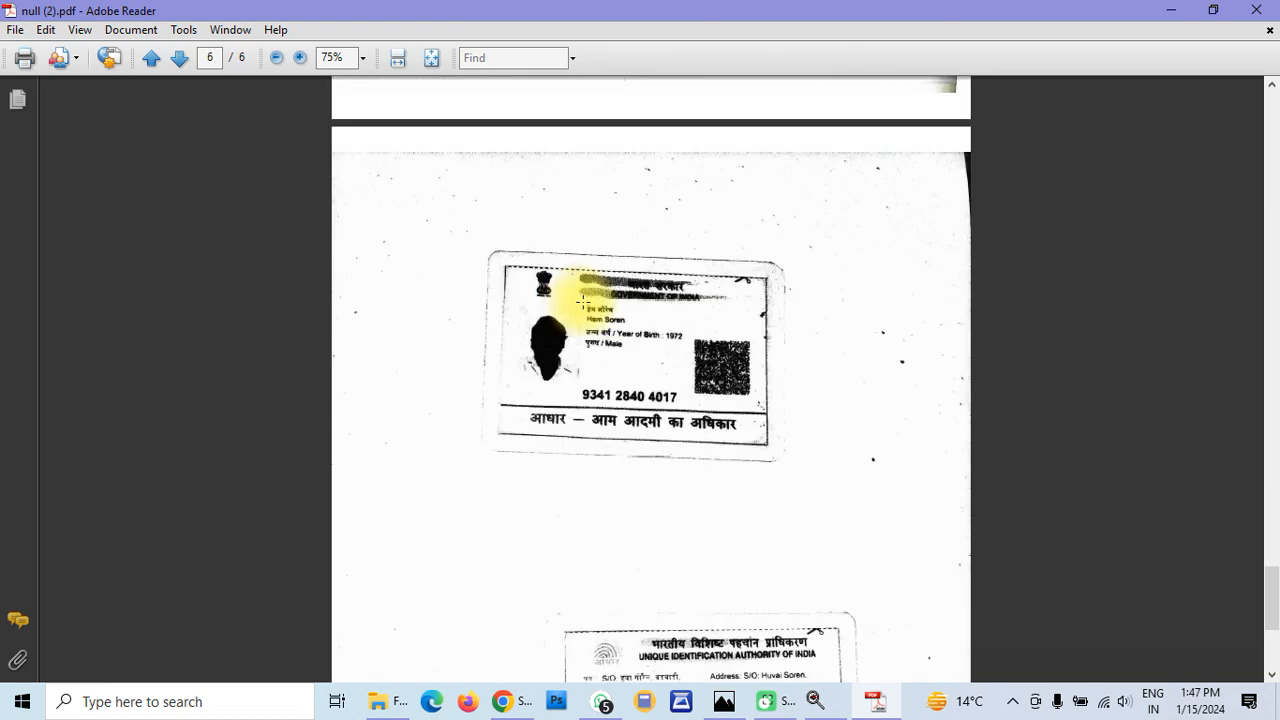
scroll(616, 406, "down", 5)
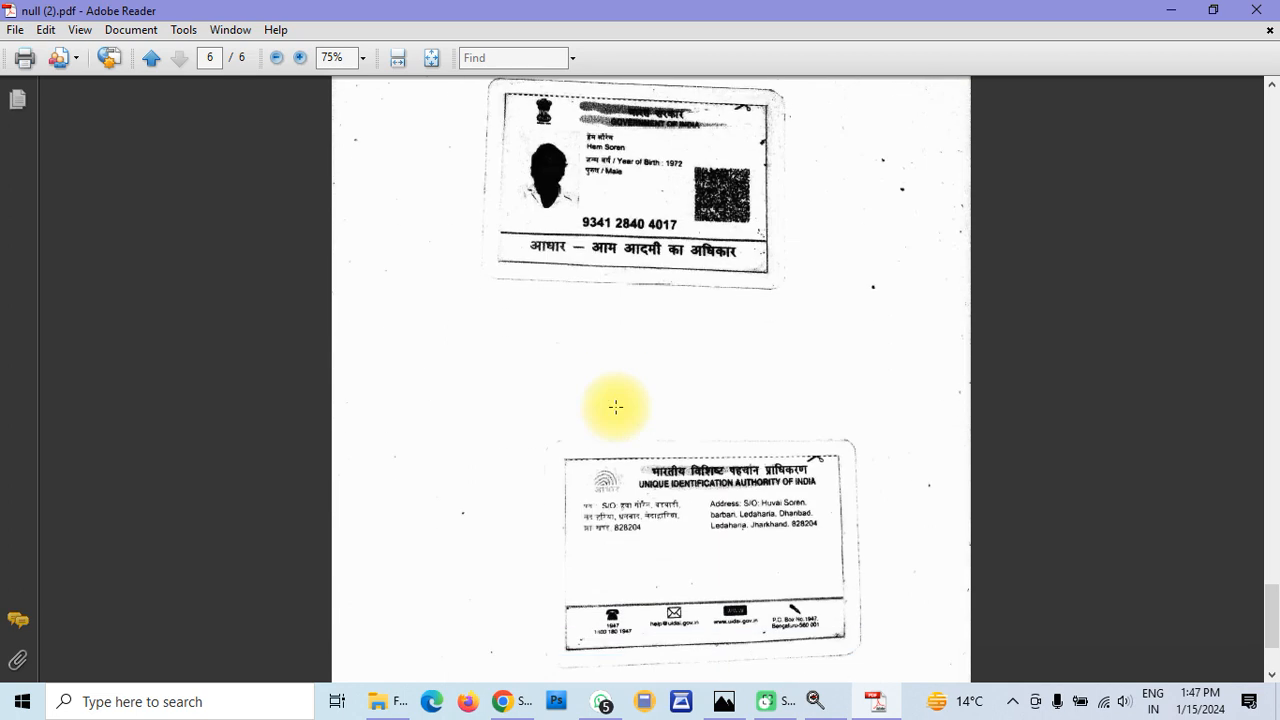
scroll(616, 406, "up", 20)
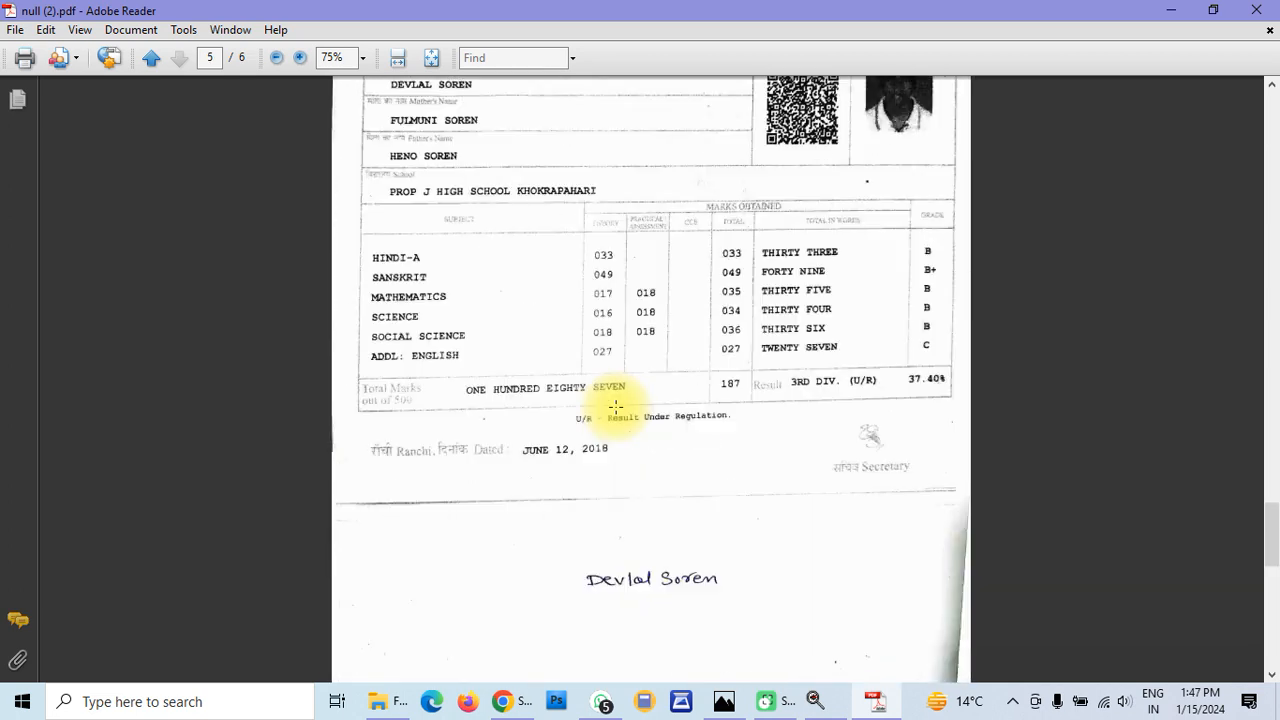
scroll(616, 406, "up", 7)
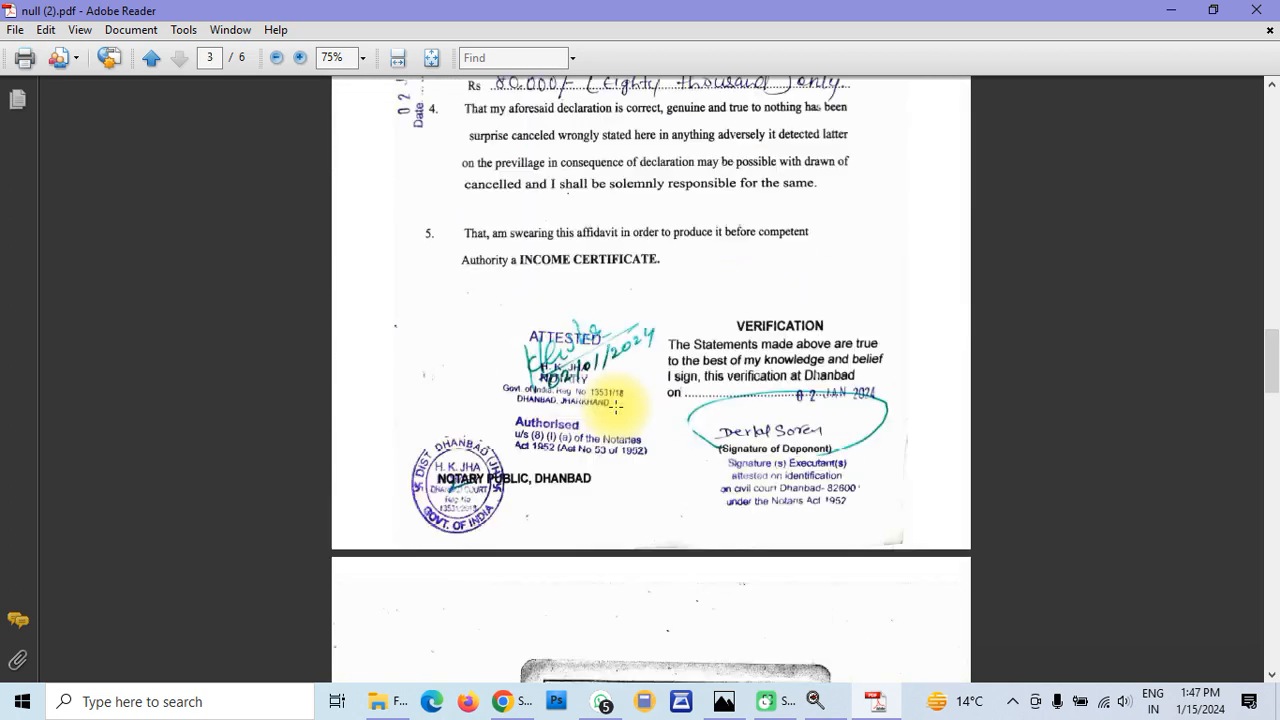
scroll(616, 406, "up", 15)
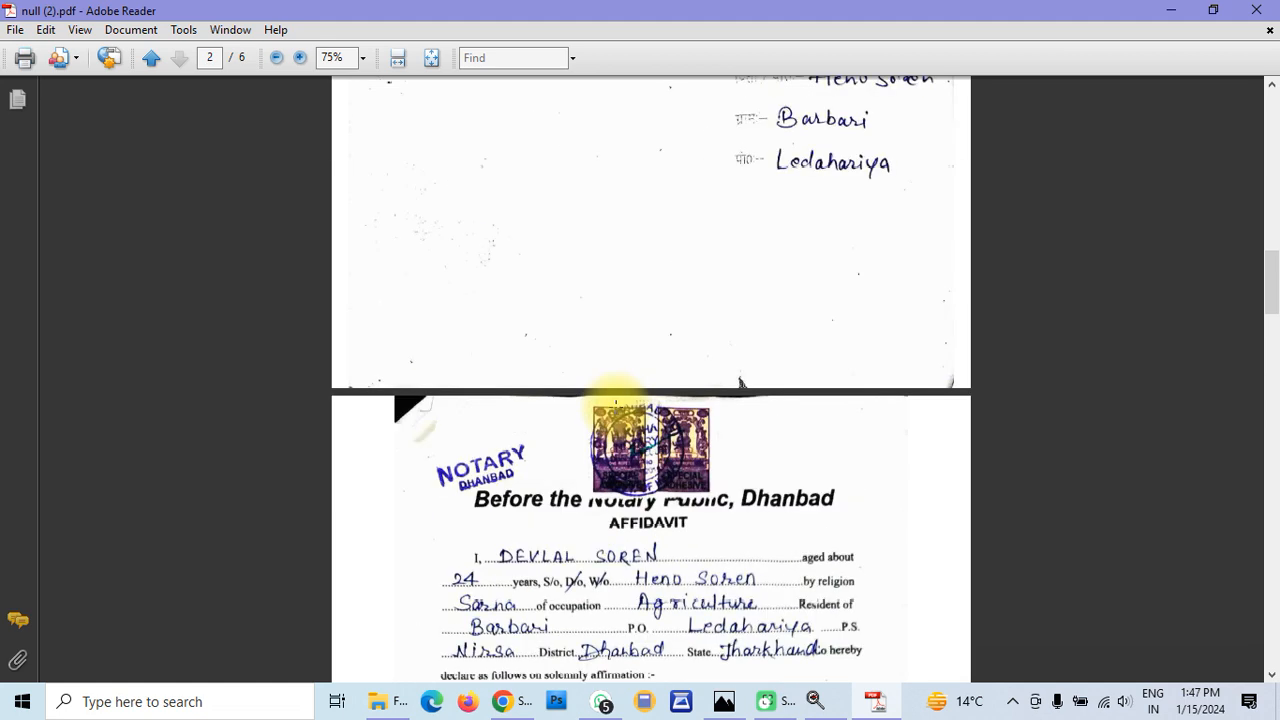
scroll(616, 406, "up", 3)
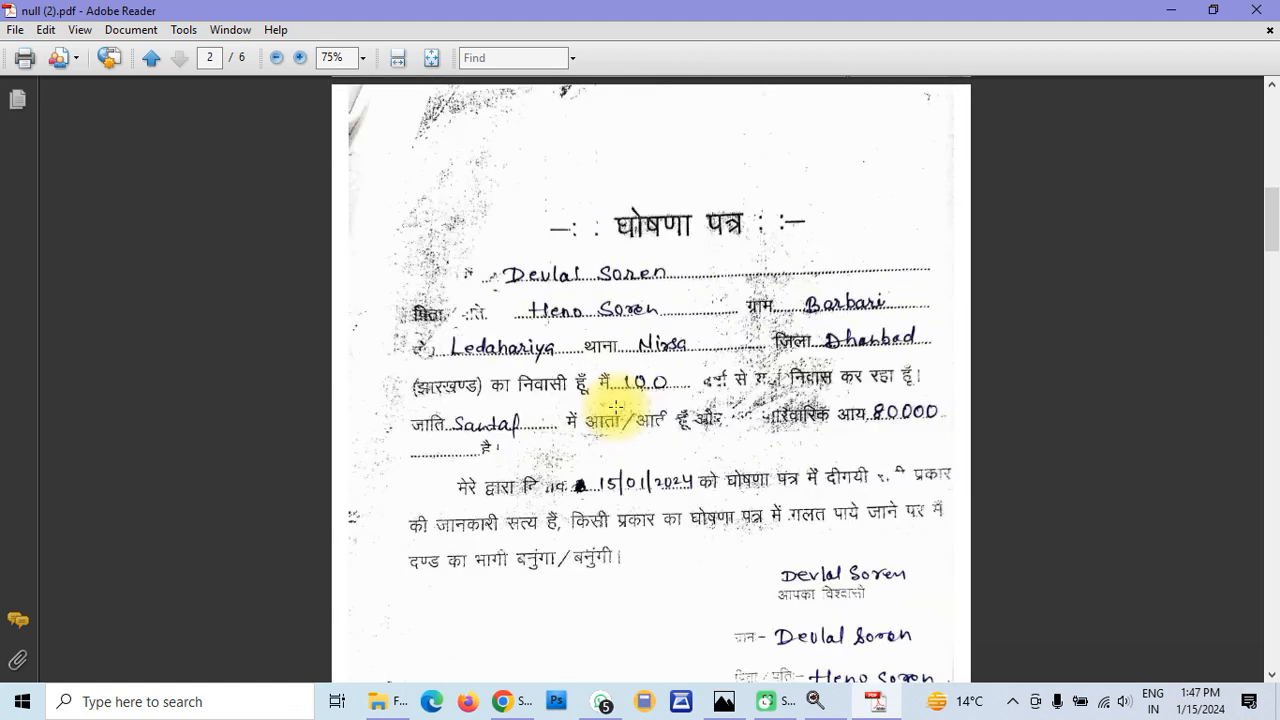
scroll(616, 406, "up", 7)
scroll(616, 406, "up", 5)
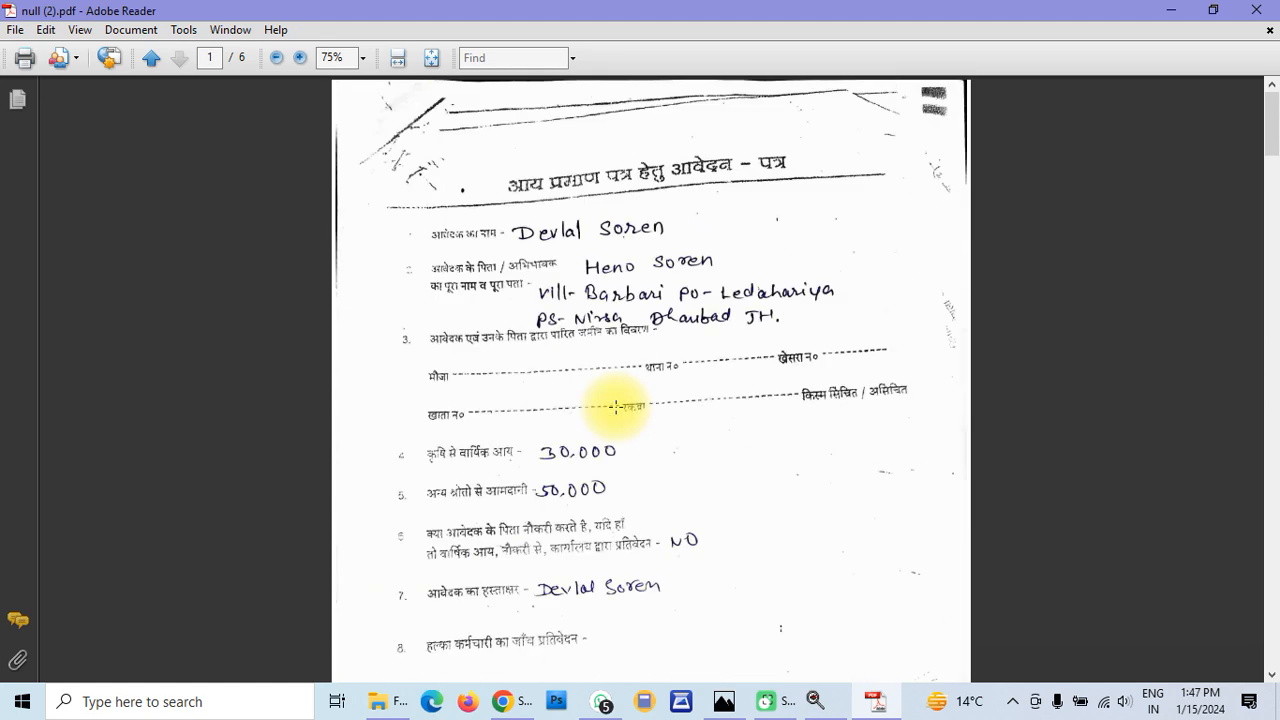
scroll(616, 406, "down", 8)
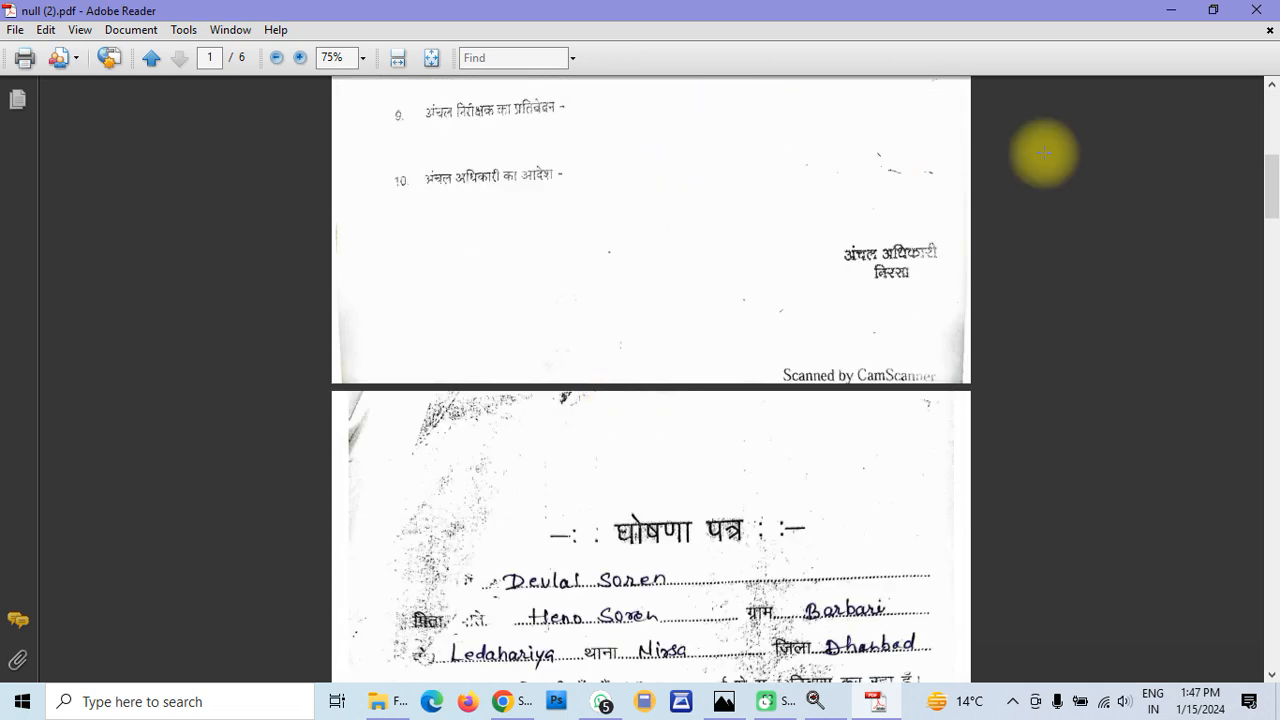
Close Adobe Reader to return to File Explorer's Quick access list
left_click(1274, 8)
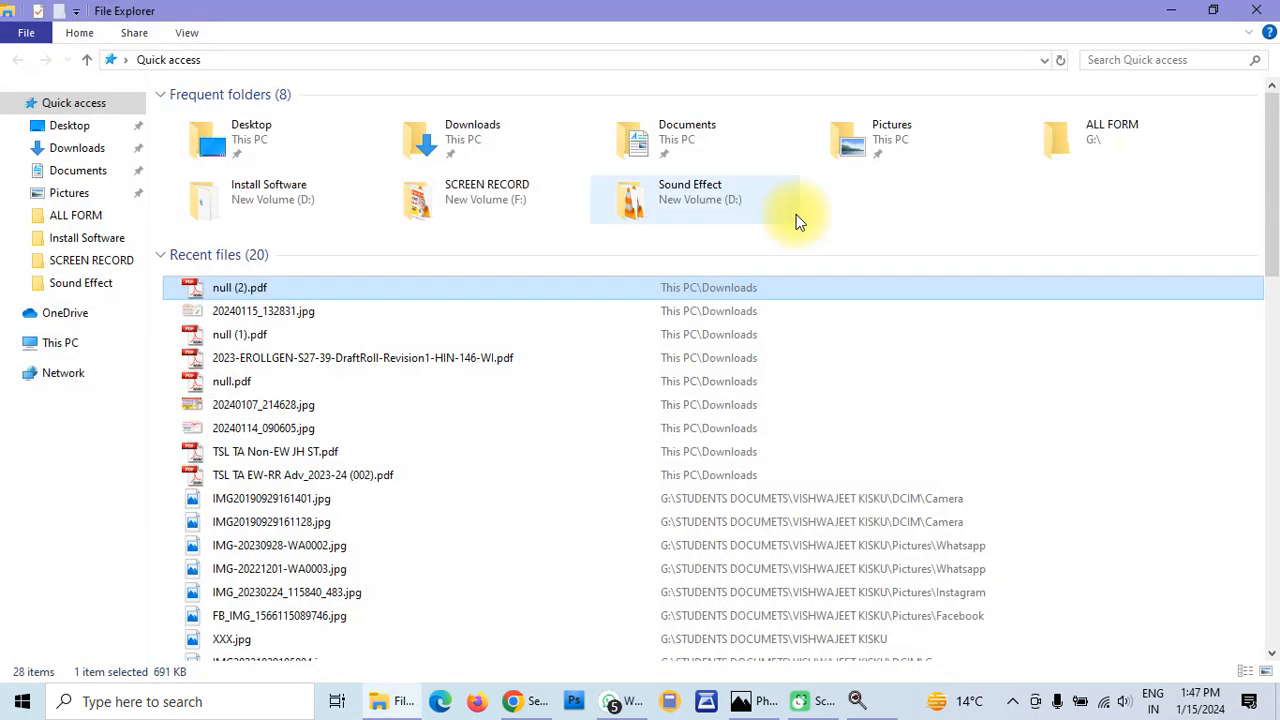